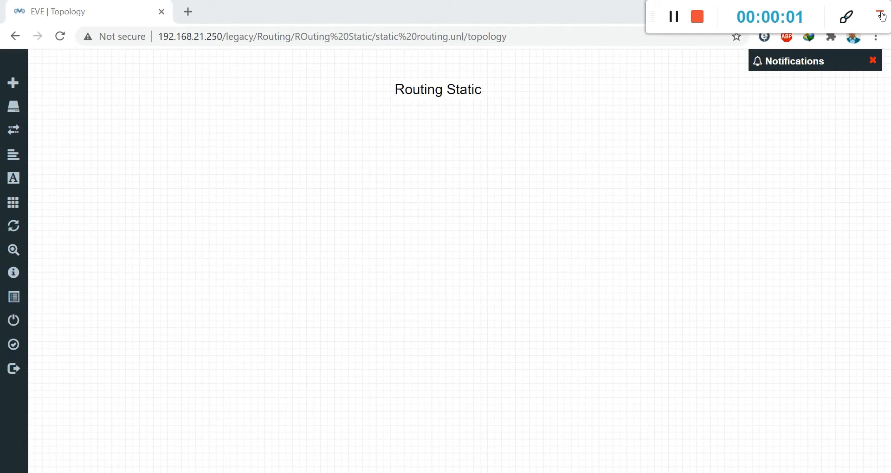
# - Bring up the empty Routing Static lab canvas in EVE-NG
pyautogui.click(879, 11)
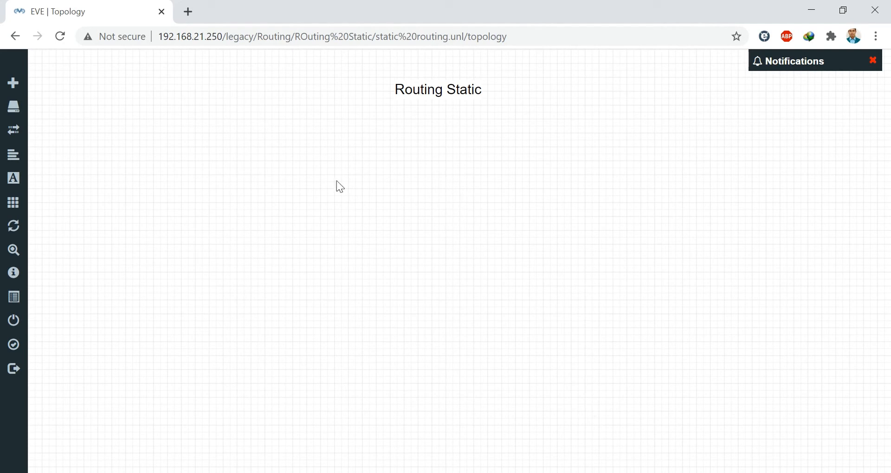
# - Add a MikroTik RouterOS node with 6 Ethernet interfaces to the lab
pyautogui.rightClick(350, 184)
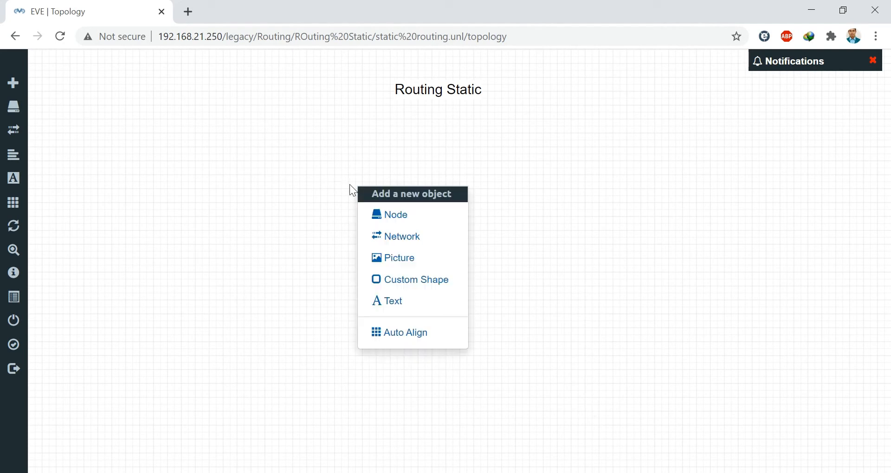
pyautogui.click(394, 209)
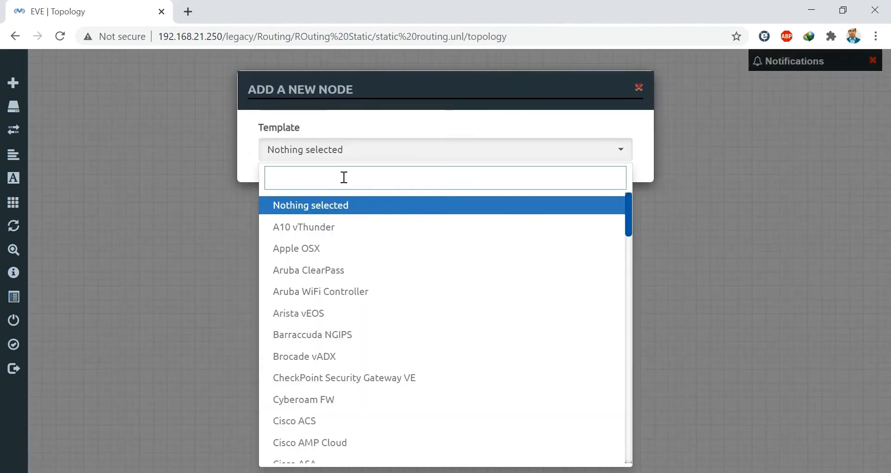
pyautogui.write('mik')
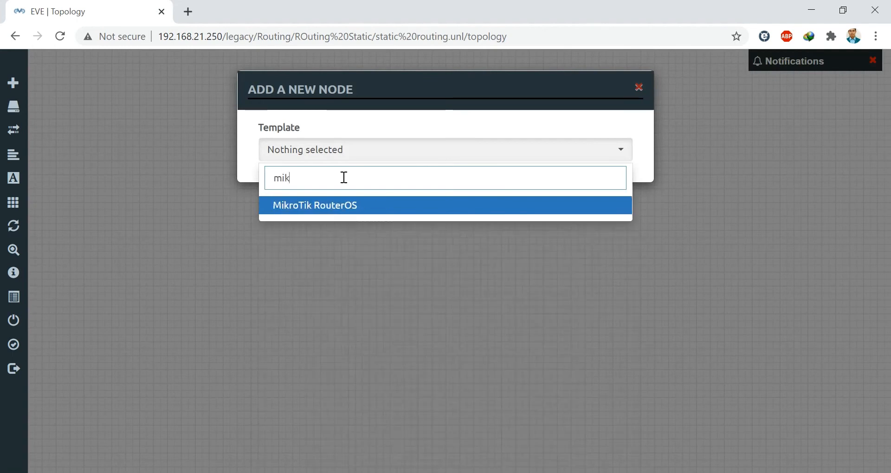
pyautogui.click(339, 213)
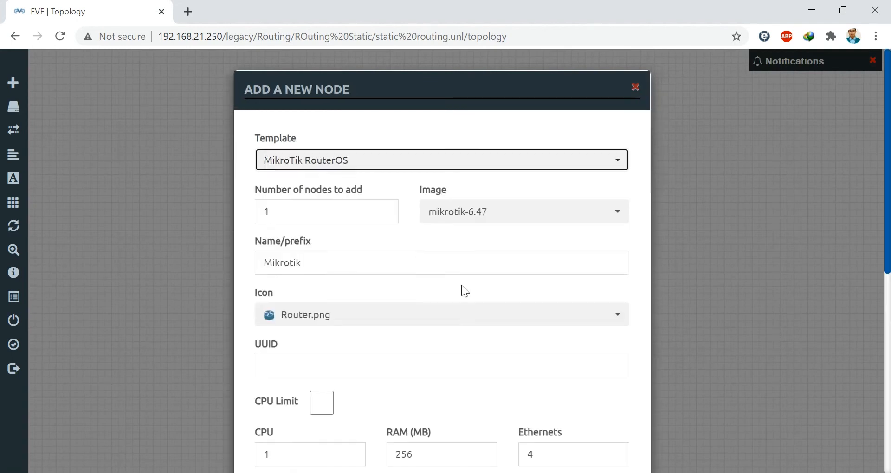
pyautogui.scroll(-6, 464, 285)
pyautogui.moveTo(539, 106); pyautogui.dragTo(510, 112)
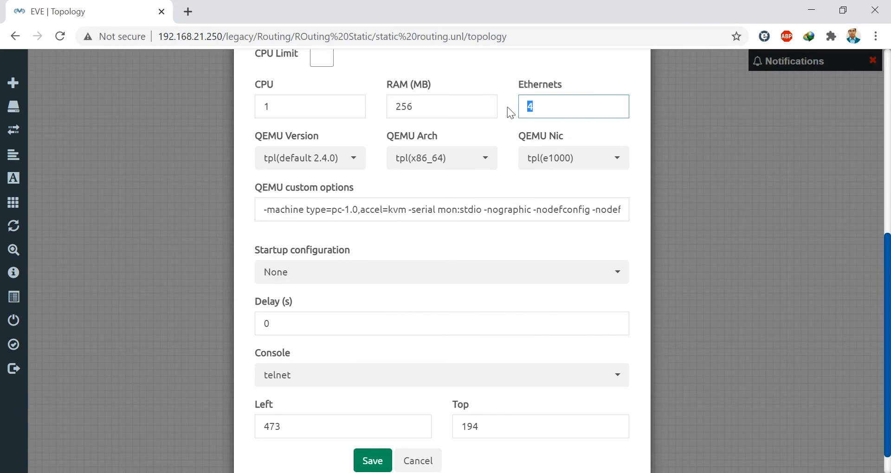
pyautogui.write('6')
pyautogui.click(374, 460)
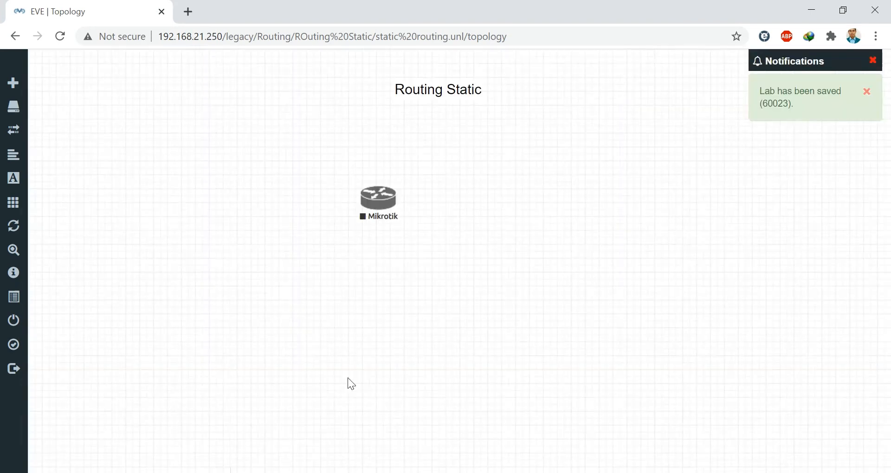
pyautogui.moveTo(381, 216); pyautogui.dragTo(335, 189)
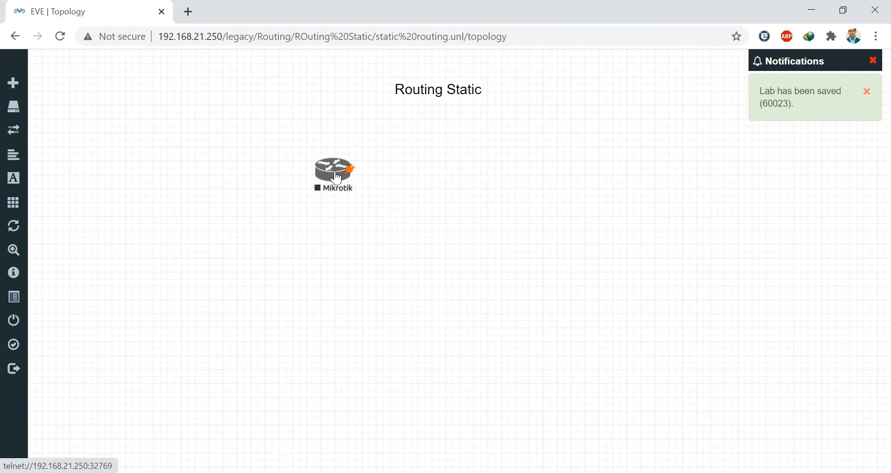
# - Rename the router node to Mikrotik-1, save it, and reposition it on the canvas
pyautogui.rightClick(337, 177)
pyautogui.click(375, 332)
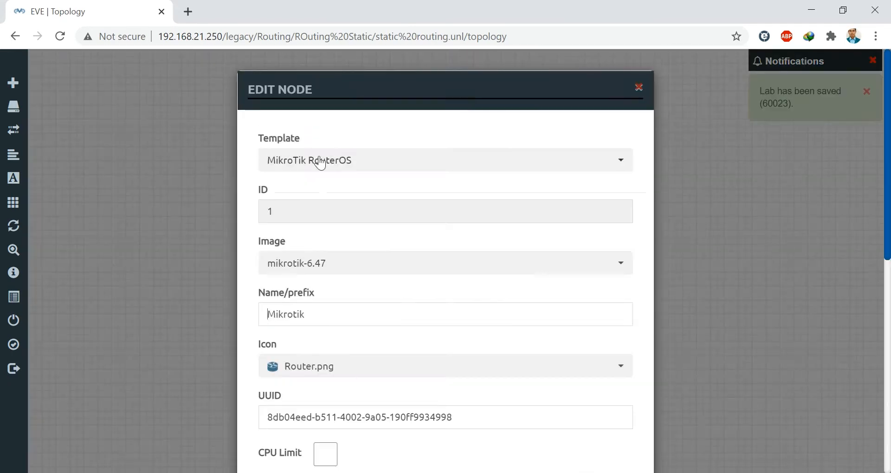
pyautogui.click(317, 314)
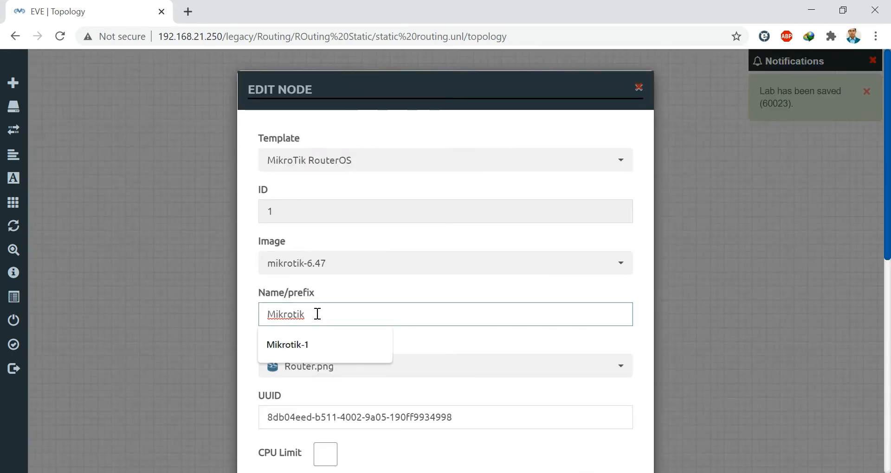
pyautogui.write('-1')
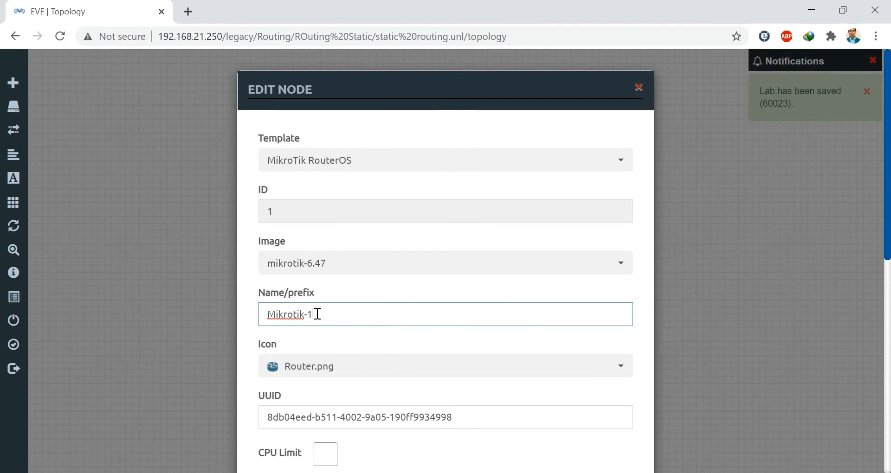
pyautogui.scroll(-8, 391, 335)
pyautogui.scroll(-1, 391, 335)
pyautogui.click(376, 439)
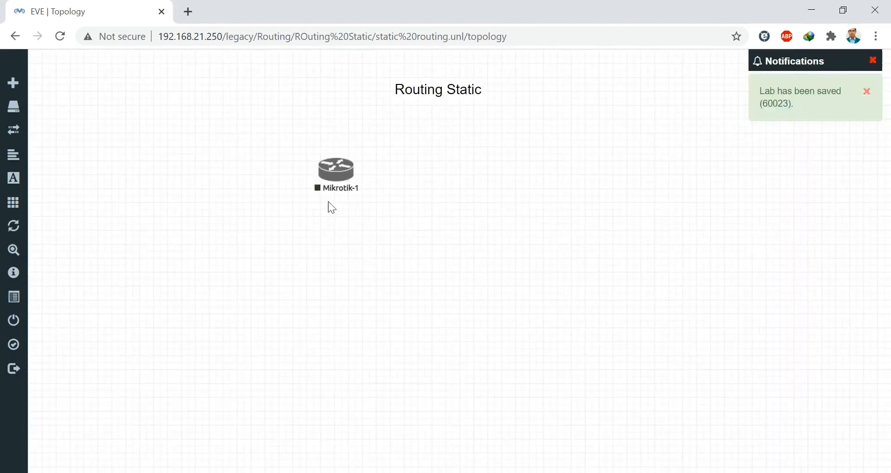
pyautogui.moveTo(332, 181); pyautogui.dragTo(302, 214)
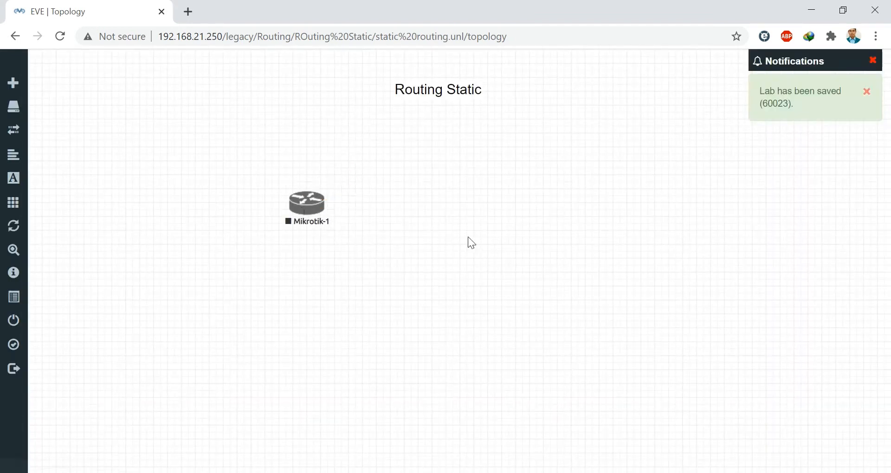
# - Add a MikroTik RouterOS node named Mikrotik-2 with 6 Ethernets, placed beside Mikrotik-1
pyautogui.rightClick(478, 204)
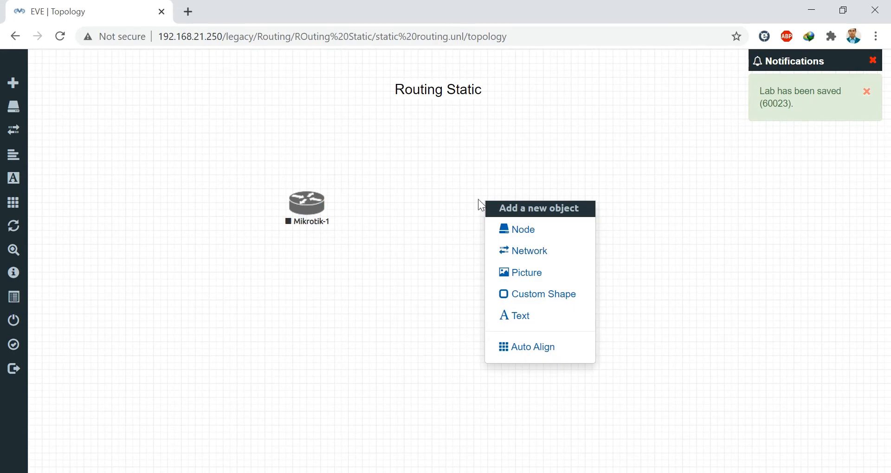
pyautogui.click(512, 230)
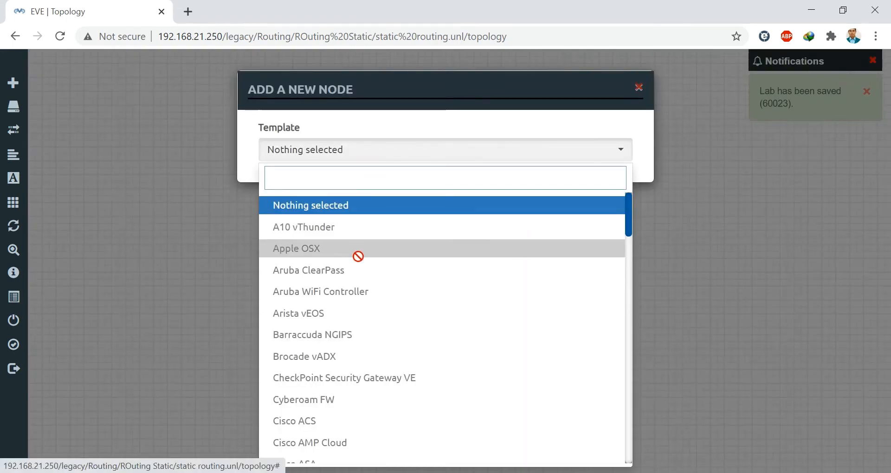
pyautogui.write('mik')
pyautogui.click(344, 205)
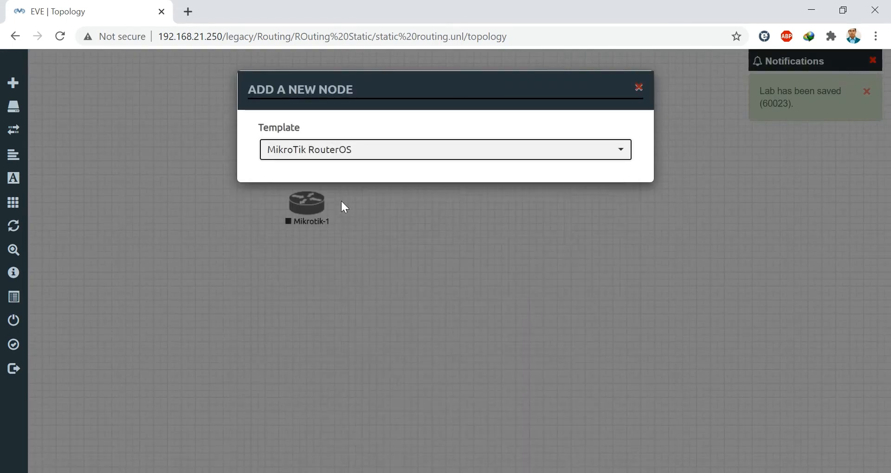
pyautogui.click(318, 264)
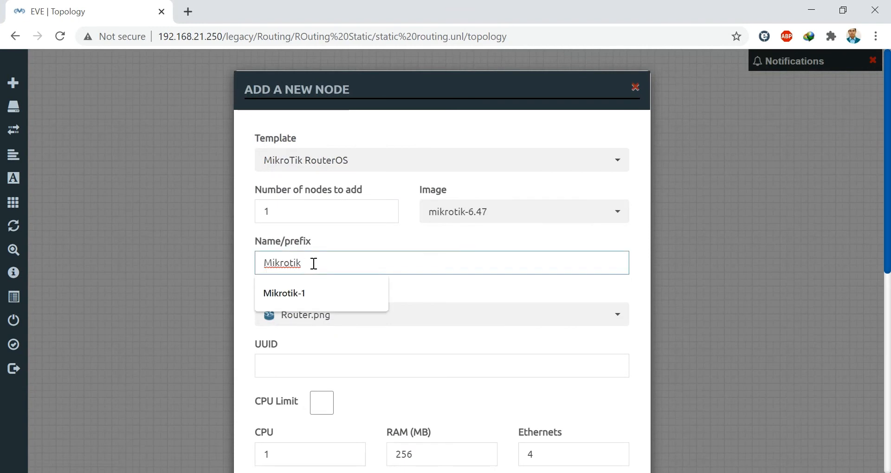
pyautogui.write('-2')
pyautogui.scroll(-4, 459, 278)
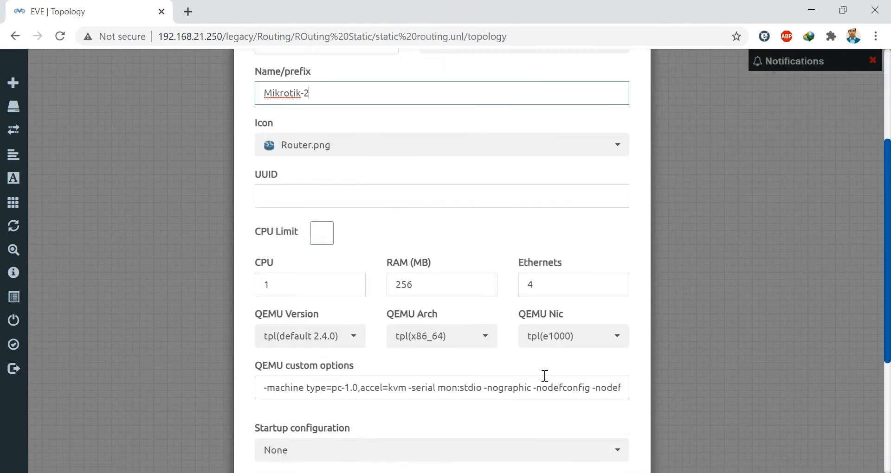
pyautogui.doubleClick(536, 285)
pyautogui.write('6')
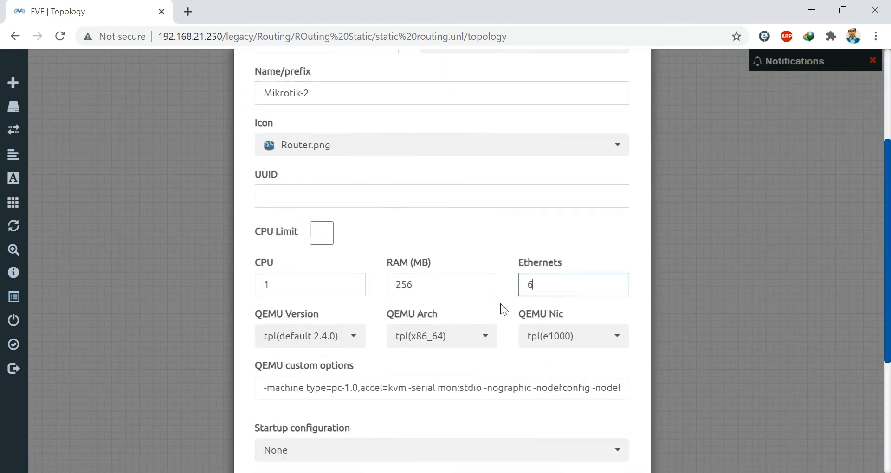
pyautogui.scroll(-5, 529, 336)
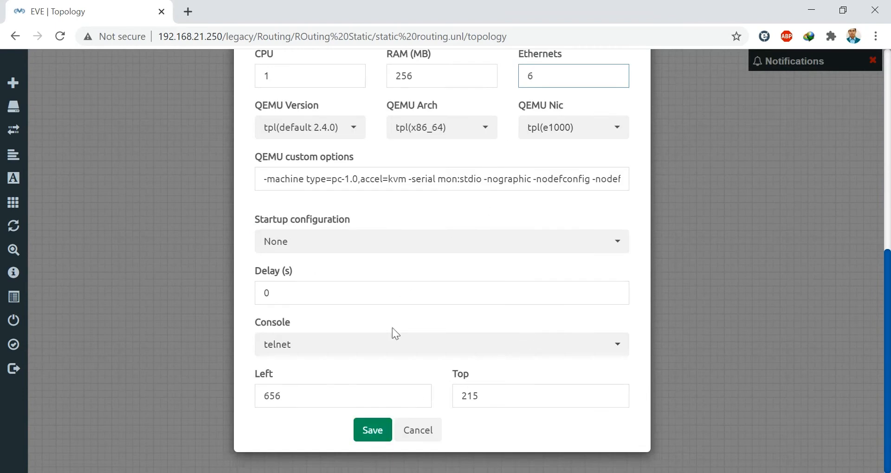
pyautogui.click(378, 431)
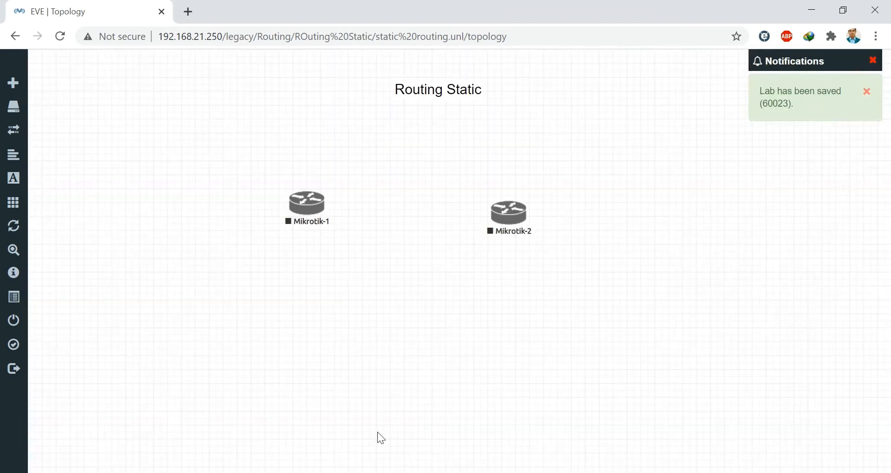
pyautogui.moveTo(511, 230); pyautogui.dragTo(537, 230)
pyautogui.moveTo(306, 216); pyautogui.dragTo(328, 224)
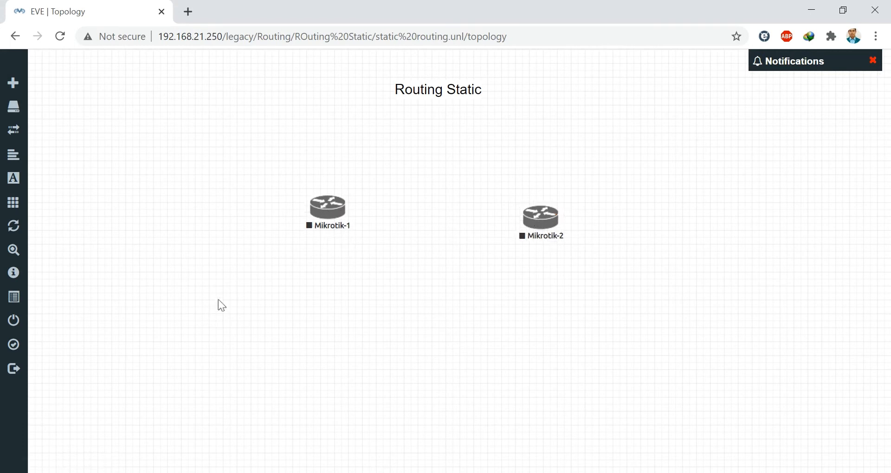
# - Add a Virtual PC (VPCS) node VPC1 and place it below Mikrotik-1
pyautogui.rightClick(261, 271)
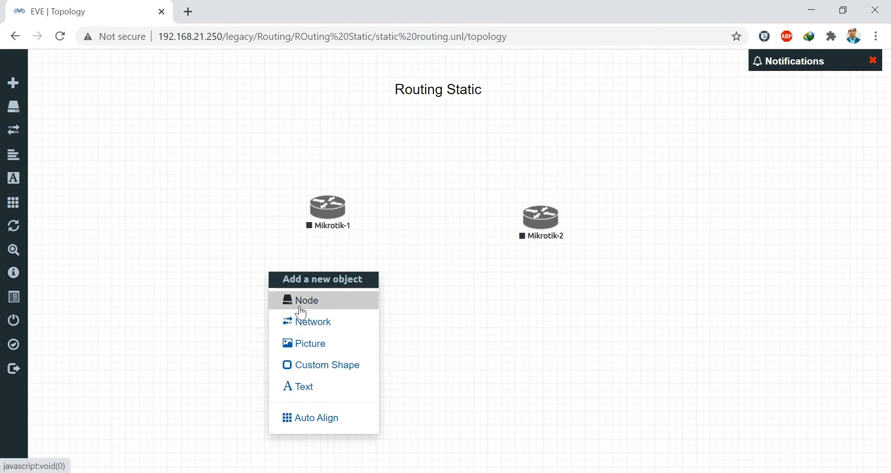
pyautogui.click(300, 305)
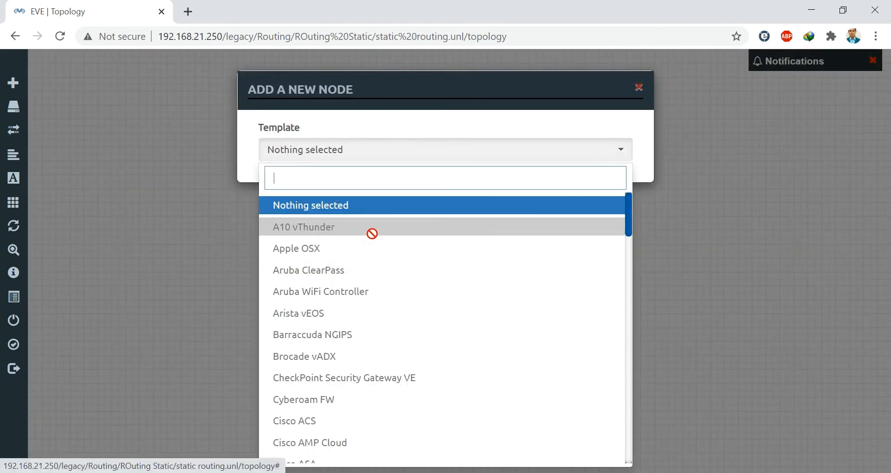
pyautogui.write('pc')
pyautogui.click(327, 207)
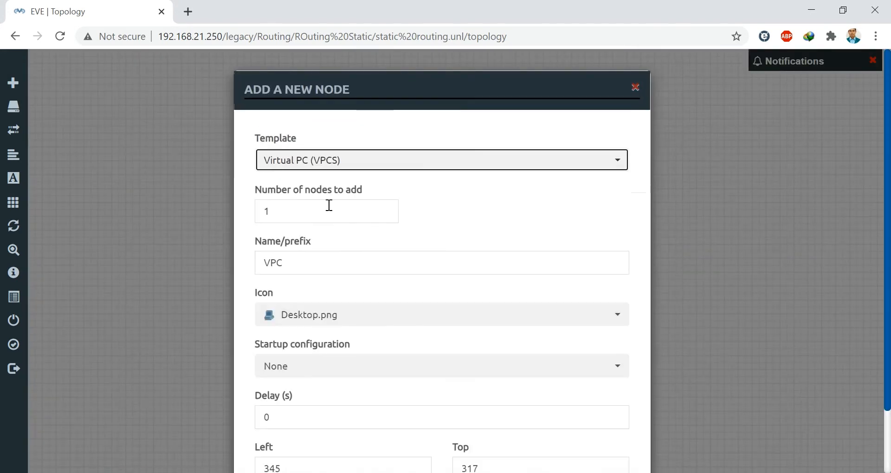
pyautogui.click(299, 264)
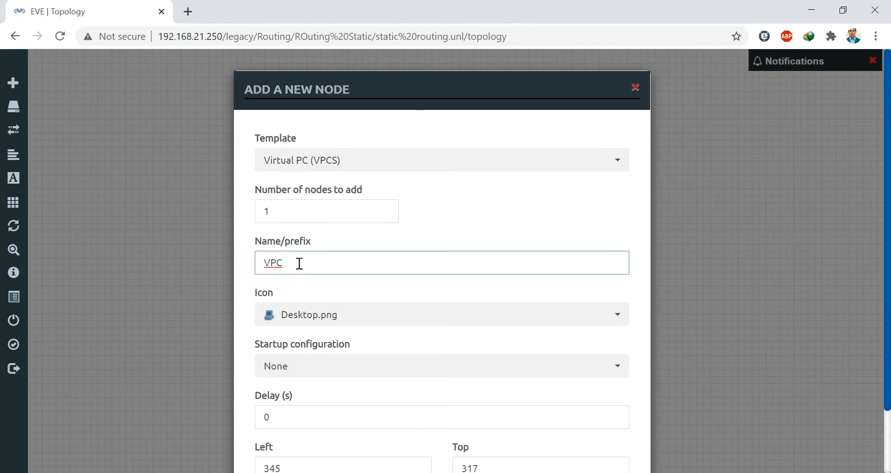
pyautogui.scroll(-2, 414, 346)
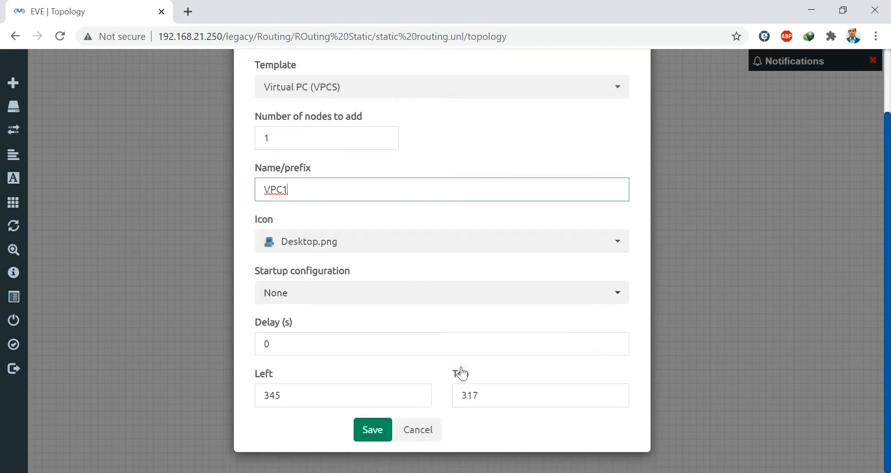
pyautogui.click(375, 428)
pyautogui.moveTo(287, 299); pyautogui.dragTo(303, 361)
# - Add a second VPCS node named VPC2 and place it below Mikrotik-2
pyautogui.rightClick(441, 280)
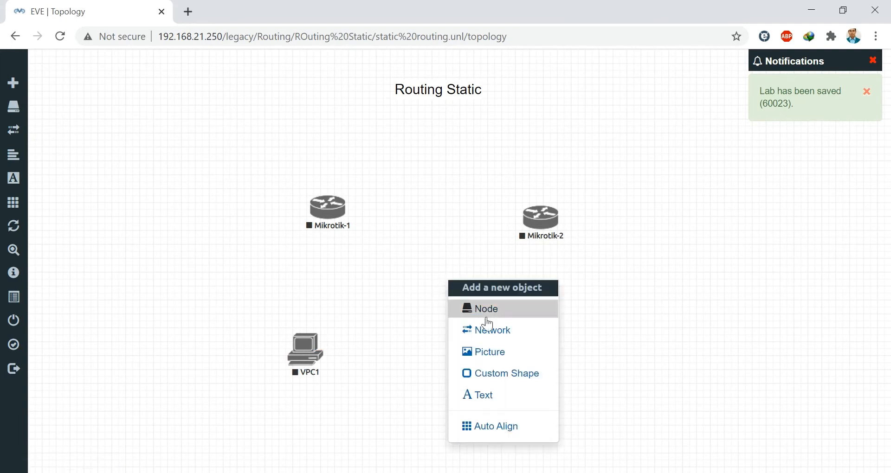
pyautogui.click(477, 308)
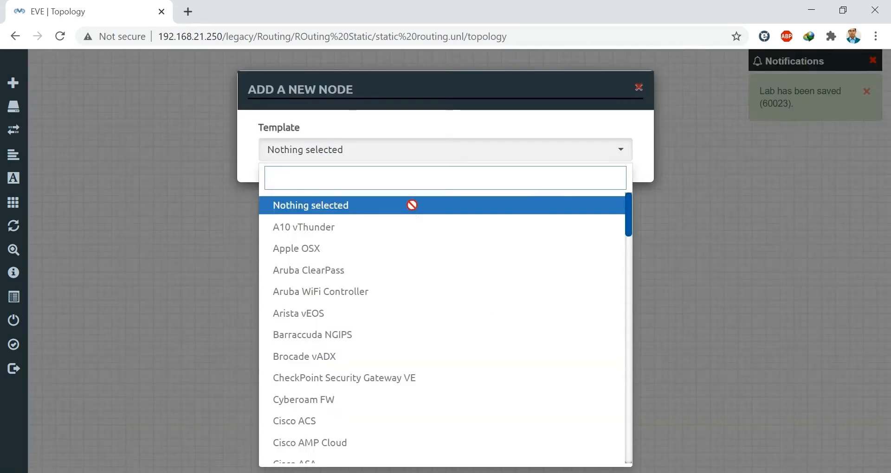
pyautogui.write('vpc')
pyautogui.click(354, 207)
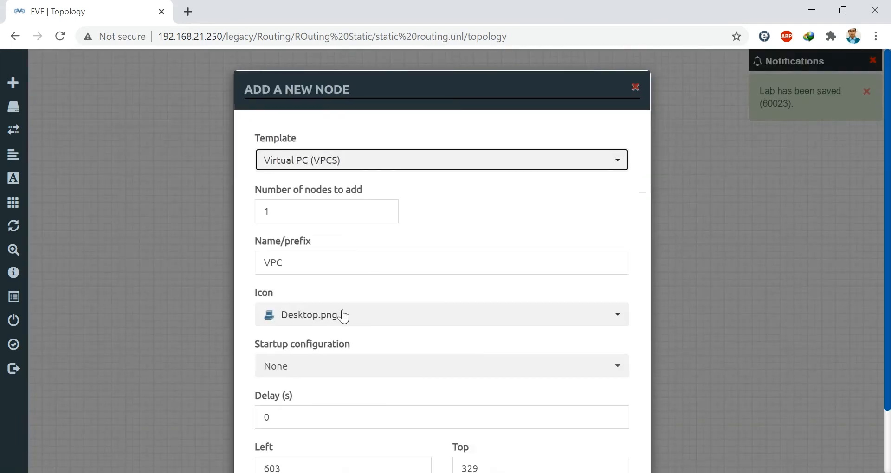
pyautogui.click(304, 262)
pyautogui.write('2')
pyautogui.scroll(-2, 493, 459)
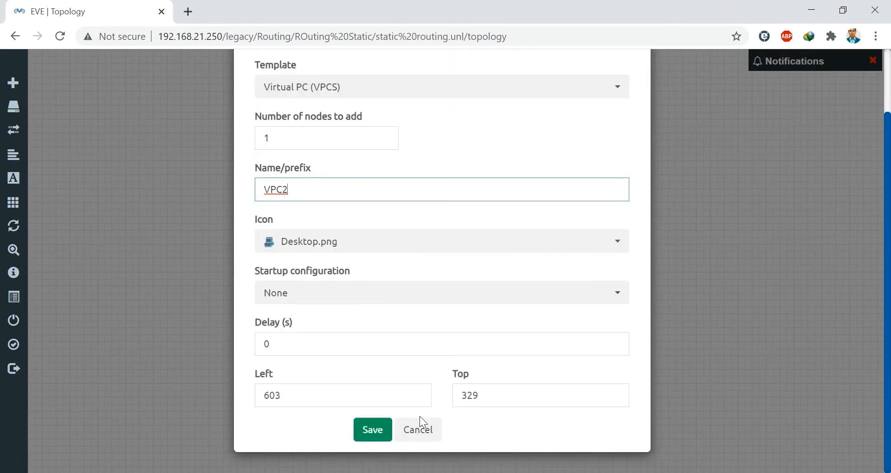
pyautogui.click(369, 430)
pyautogui.moveTo(529, 353); pyautogui.dragTo(565, 379)
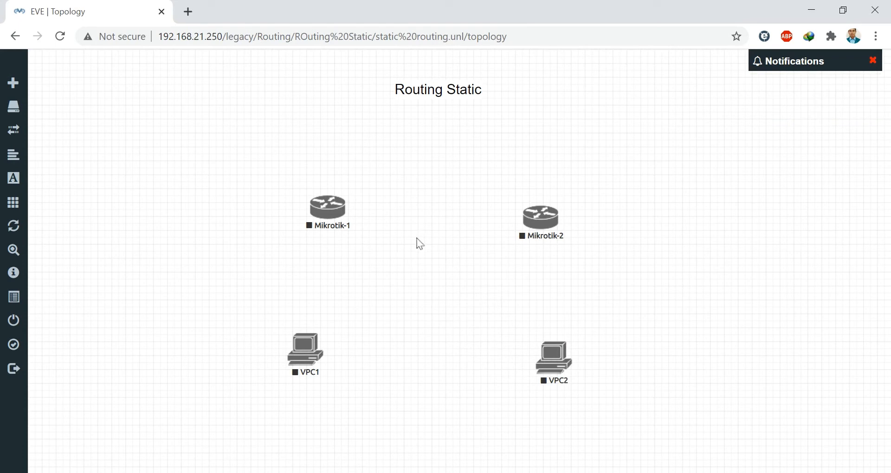
# - Add a Management(Cloud0) network named Net and place it above the two routers
pyautogui.rightClick(349, 122)
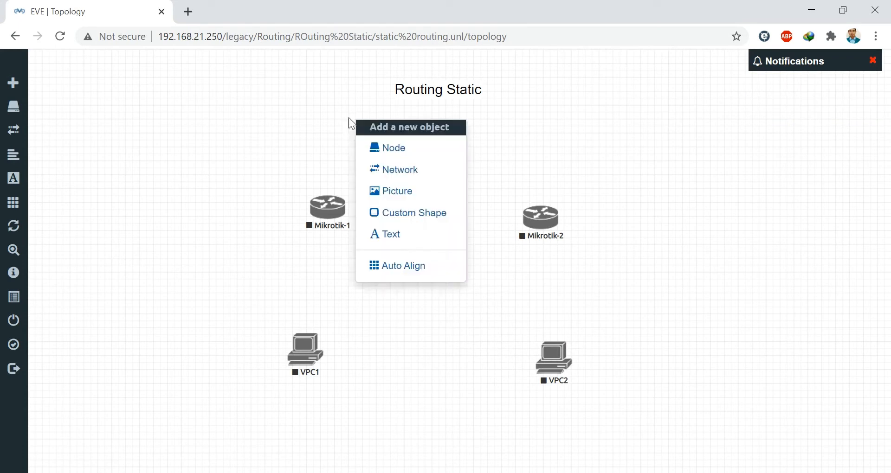
pyautogui.click(404, 170)
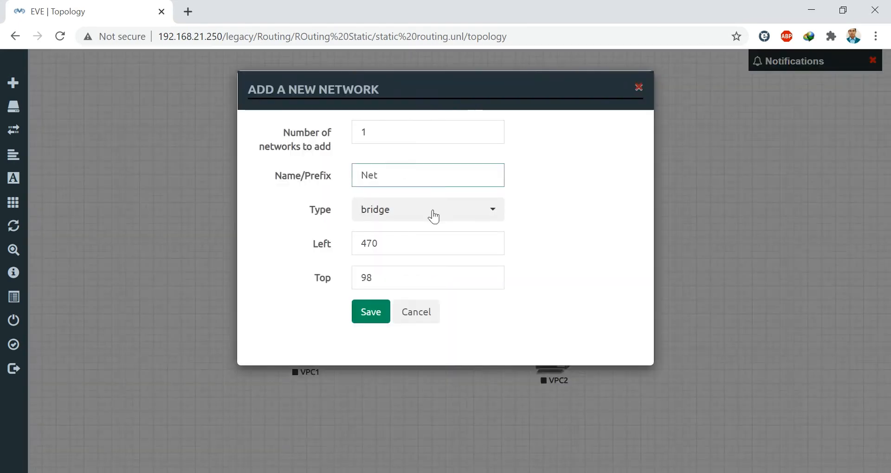
pyautogui.click(431, 214)
pyautogui.click(434, 288)
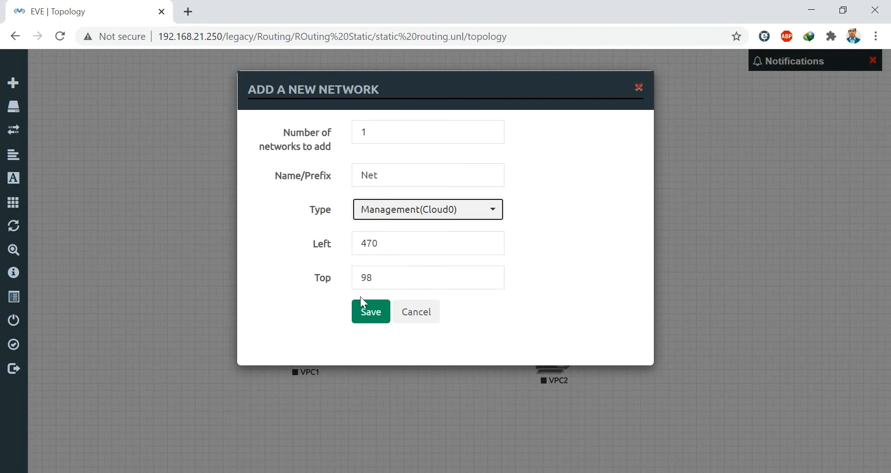
pyautogui.click(371, 312)
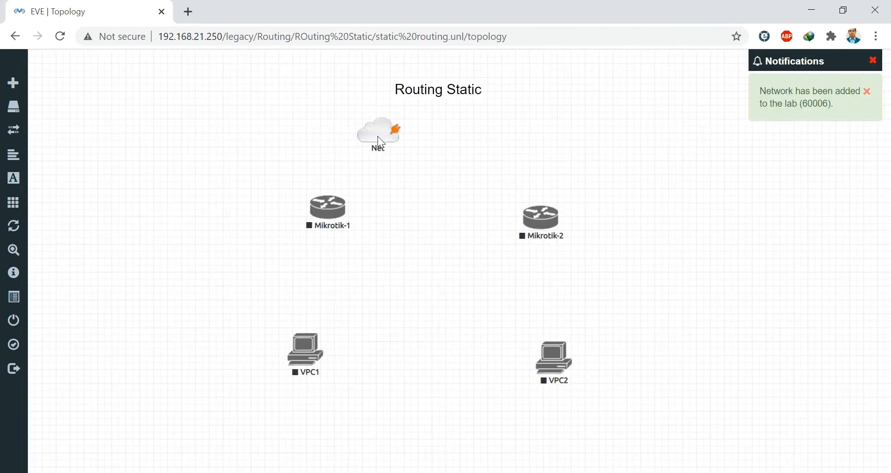
pyautogui.moveTo(378, 137); pyautogui.dragTo(434, 136)
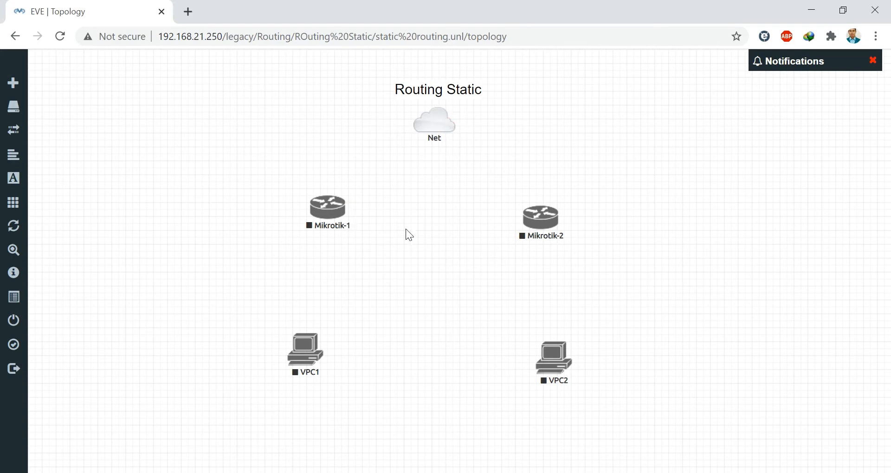
# - Link Mikrotik-1 eth1 to Mikrotik-2 eth1 and level the connection
pyautogui.moveTo(344, 216)
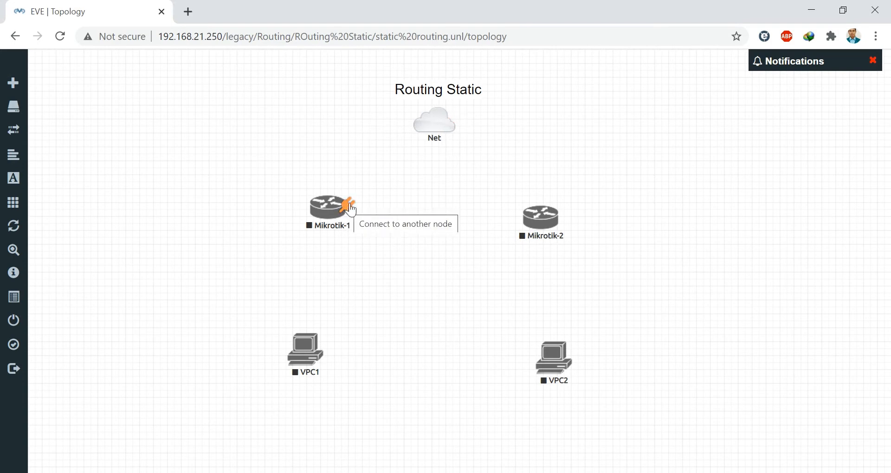
pyautogui.moveTo(351, 209); pyautogui.dragTo(547, 215)
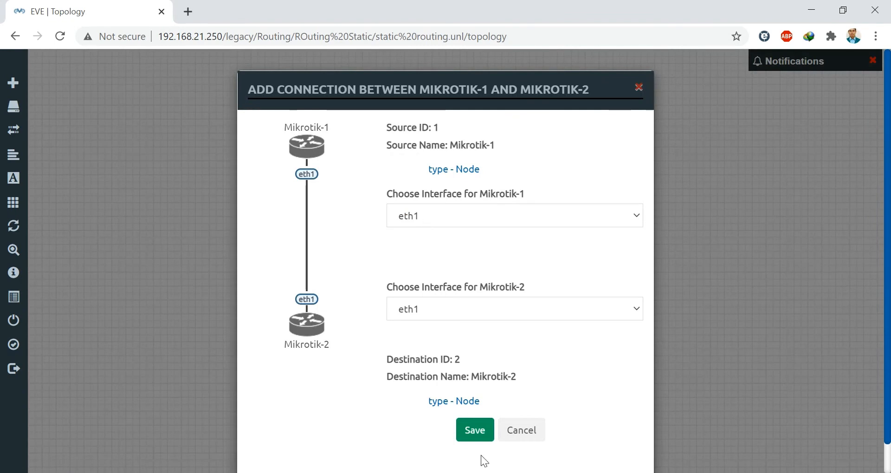
pyautogui.click(474, 430)
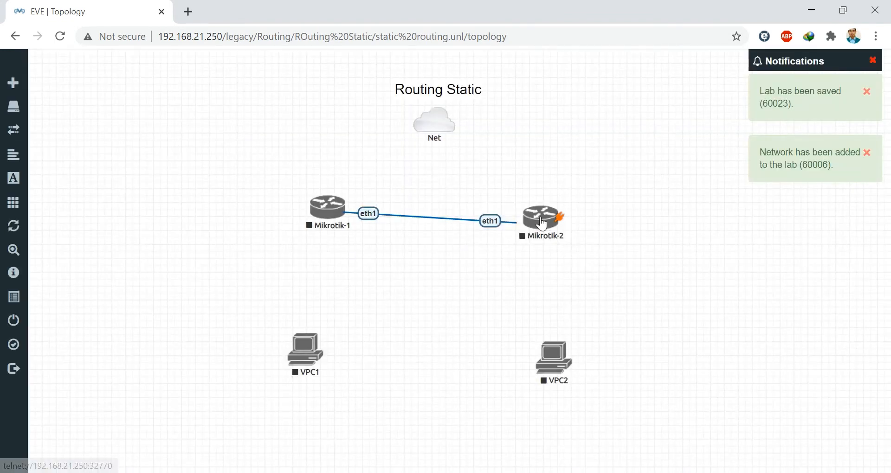
pyautogui.moveTo(542, 225); pyautogui.dragTo(544, 214)
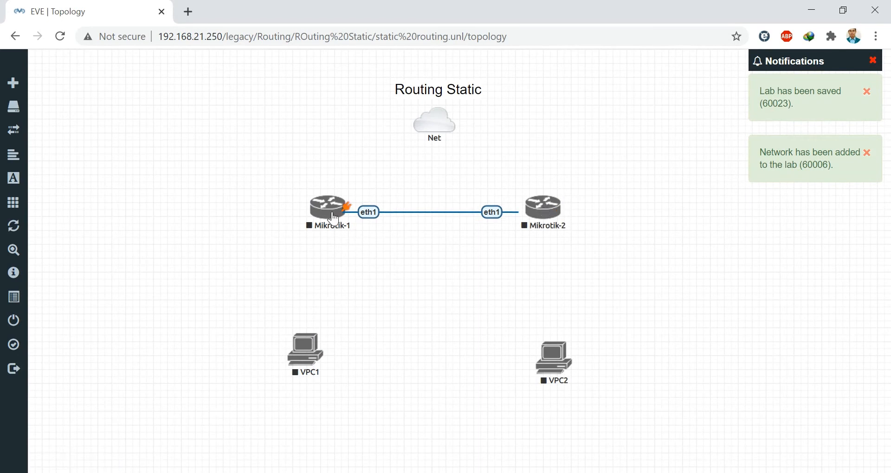
# - Connect each router's eth2 to its VPC's eth0 (Mikrotik-1–VPC1, Mikrotik-2–VPC2)
pyautogui.moveTo(347, 213)
pyautogui.moveTo(347, 213); pyautogui.dragTo(311, 343)
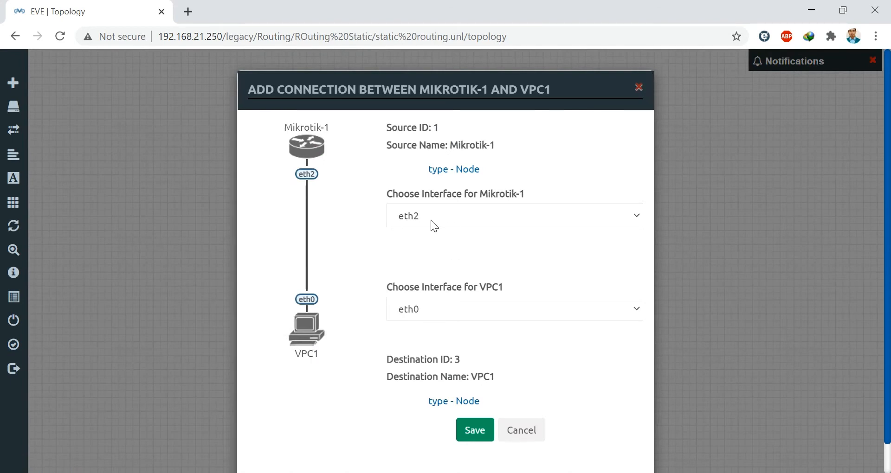
pyautogui.click(472, 437)
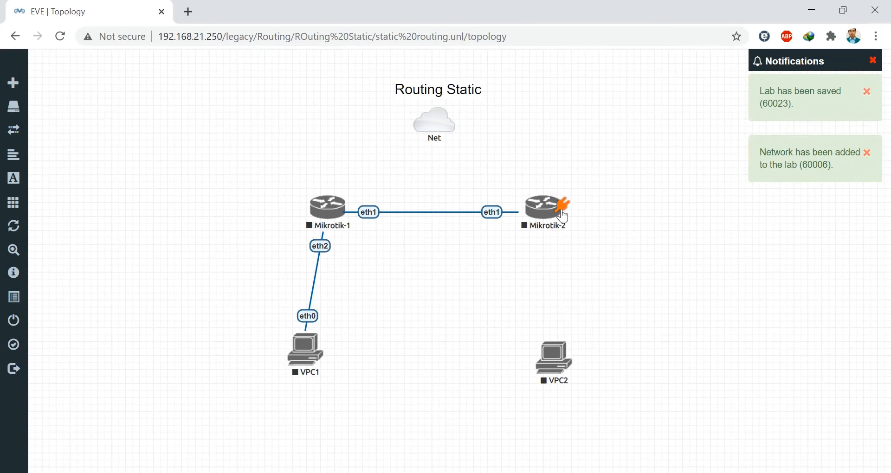
pyautogui.moveTo(561, 205); pyautogui.dragTo(557, 364)
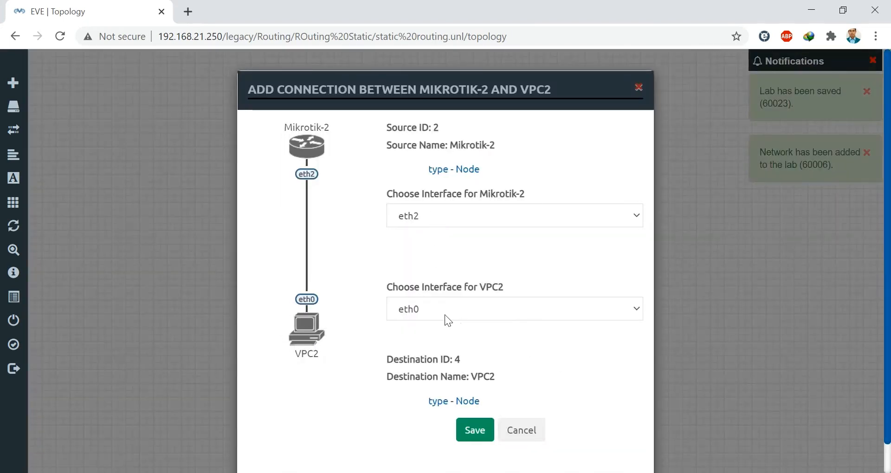
pyautogui.click(472, 436)
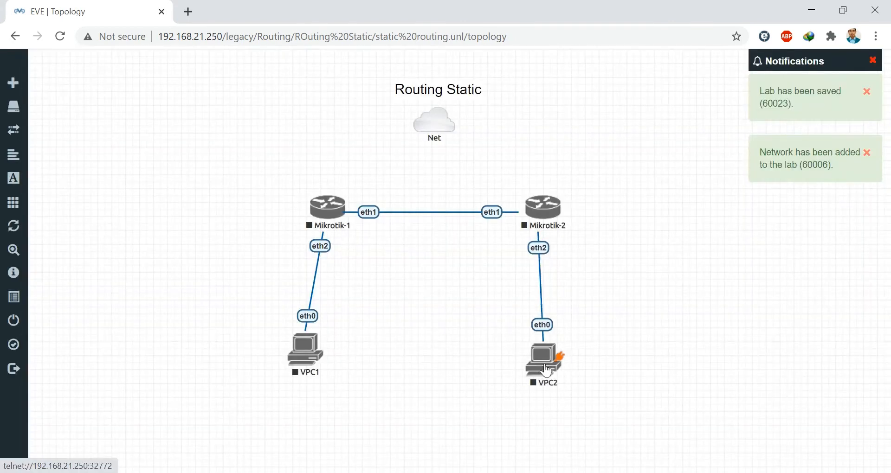
pyautogui.moveTo(543, 372); pyautogui.dragTo(545, 371)
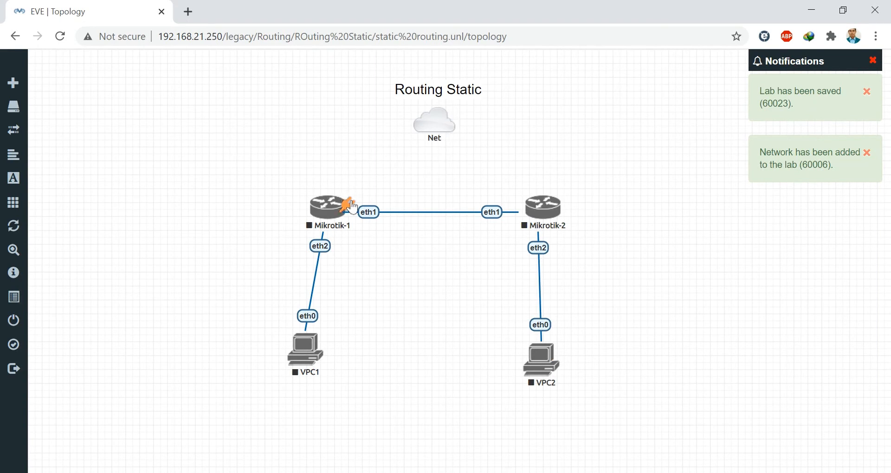
# - Connect eth6 on both routers to the Net cloud and straighten the node layout
pyautogui.moveTo(345, 200); pyautogui.dragTo(434, 123)
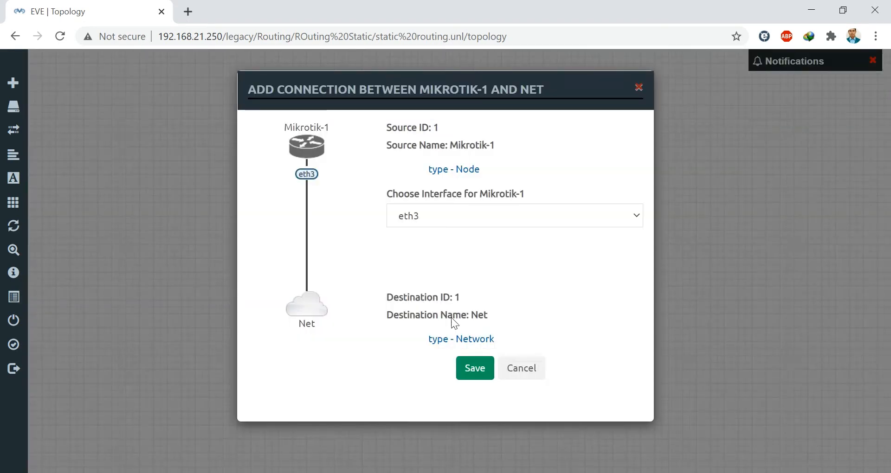
pyautogui.click(419, 216)
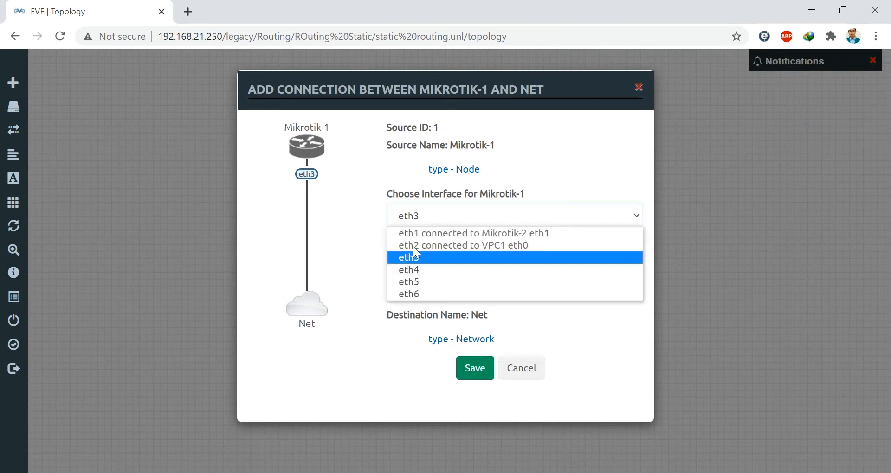
pyautogui.click(416, 291)
pyautogui.click(475, 368)
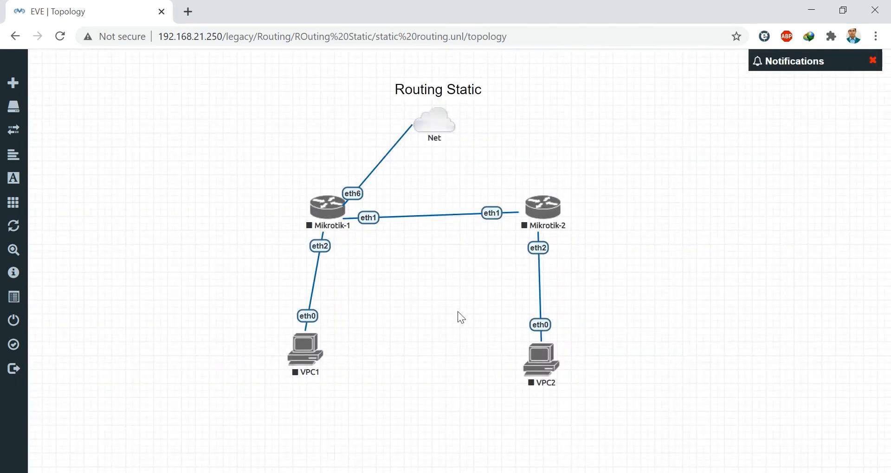
pyautogui.moveTo(560, 210)
pyautogui.moveTo(561, 212); pyautogui.dragTo(442, 117)
pyautogui.click(436, 214)
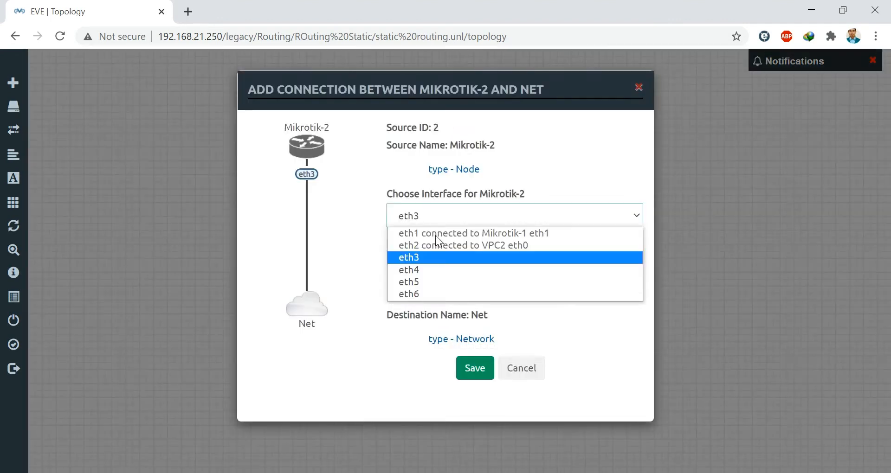
pyautogui.click(410, 294)
pyautogui.click(475, 368)
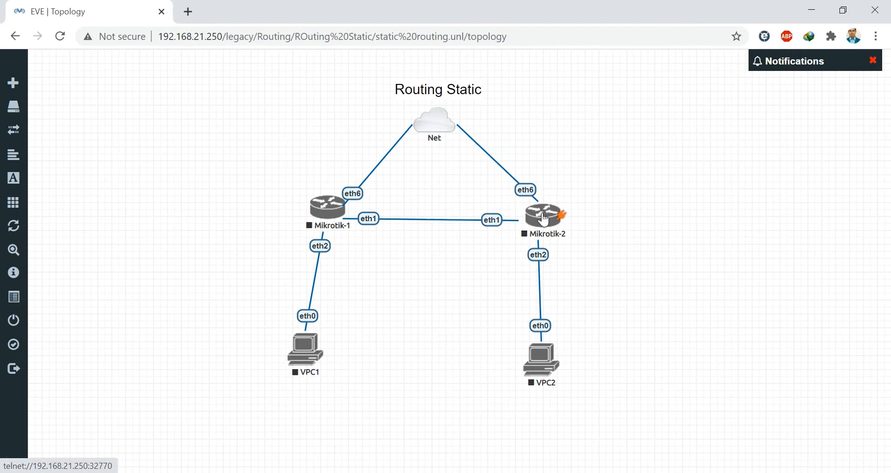
pyautogui.moveTo(543, 220); pyautogui.dragTo(544, 217)
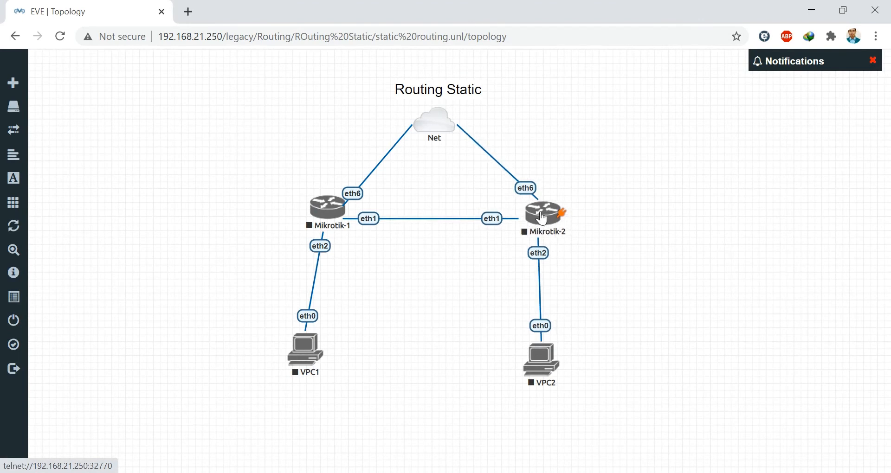
pyautogui.moveTo(322, 354); pyautogui.dragTo(338, 354)
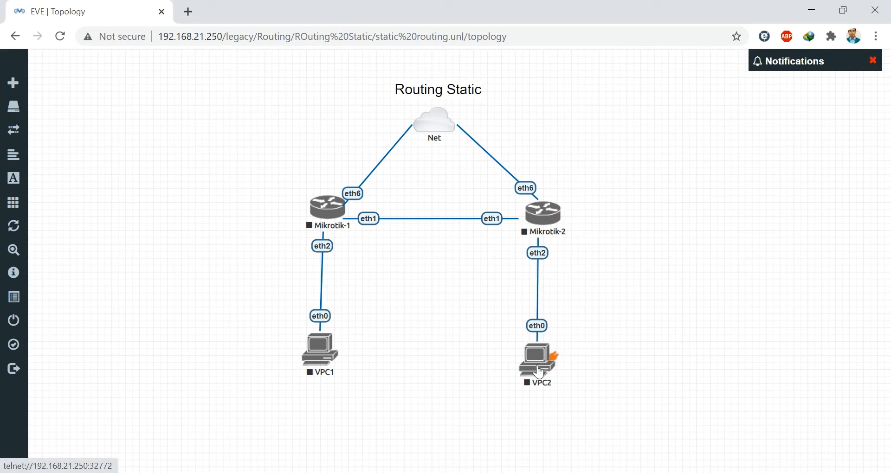
pyautogui.moveTo(541, 372); pyautogui.dragTo(537, 372)
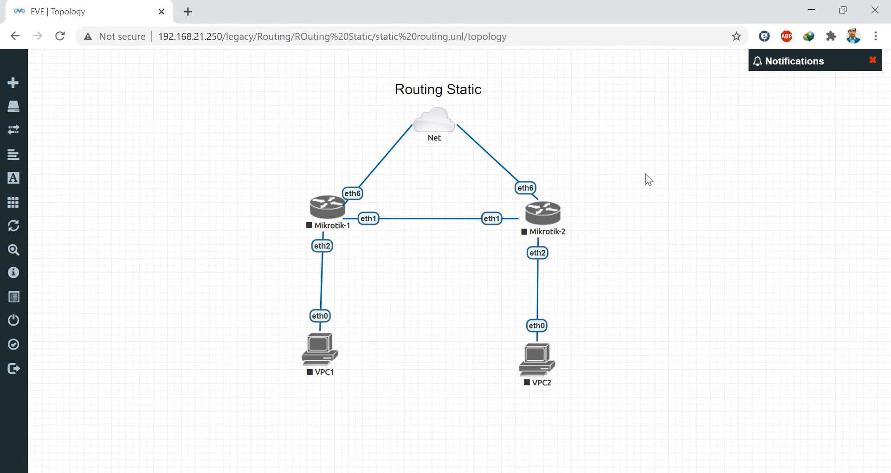
# - Add a 10.20.20.1/30 text label beside Mikrotik-1's end of the router link
pyautogui.rightClick(629, 165)
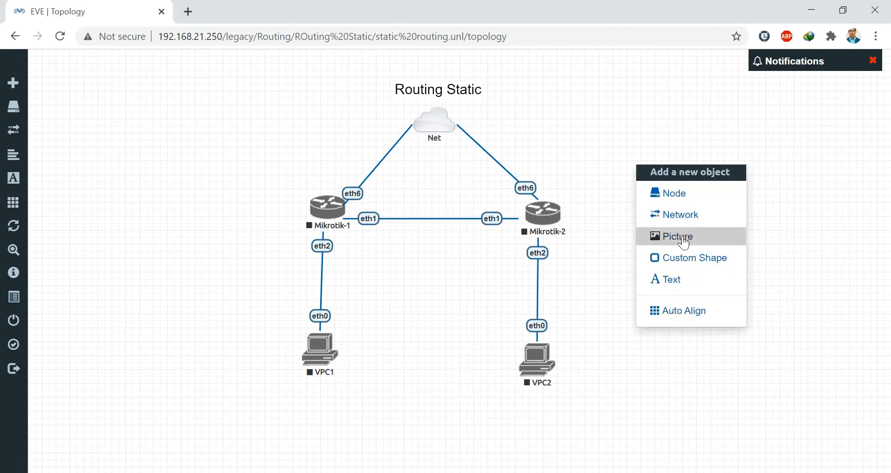
pyautogui.click(677, 281)
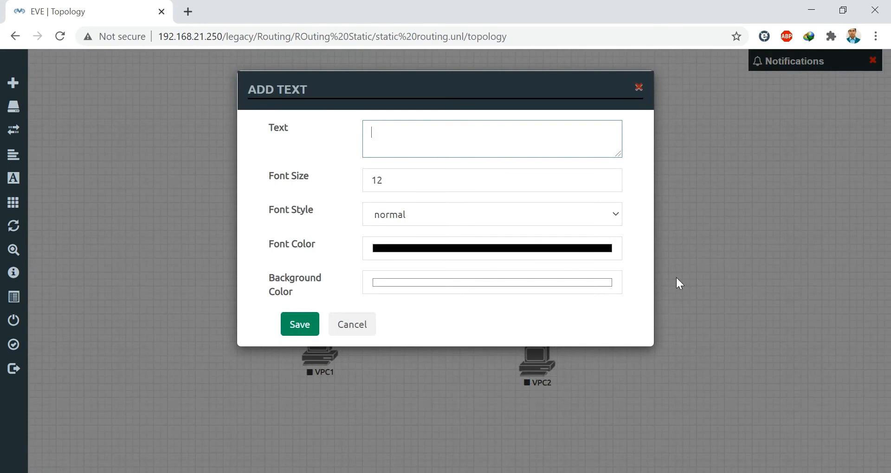
pyautogui.write('10.20')
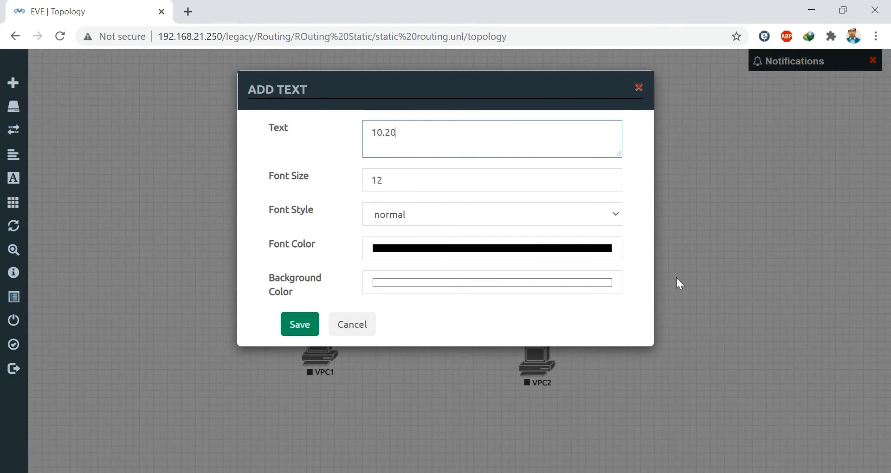
pyautogui.write('.20.1/')
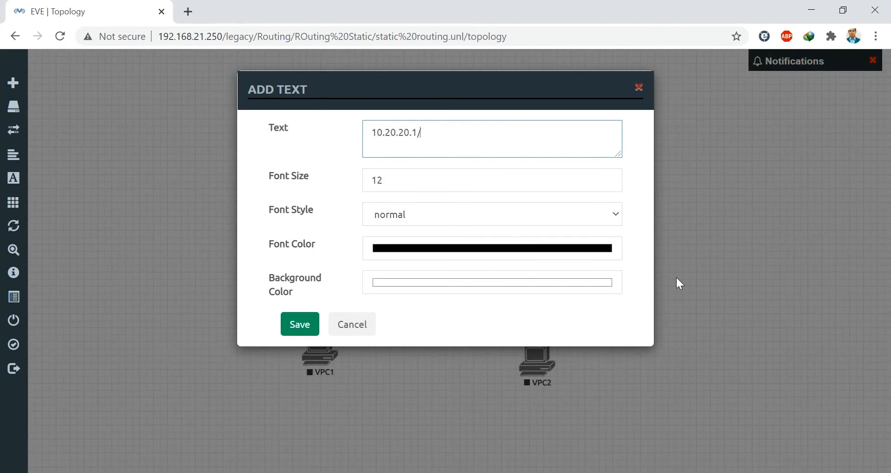
pyautogui.write('30')
pyautogui.click(302, 326)
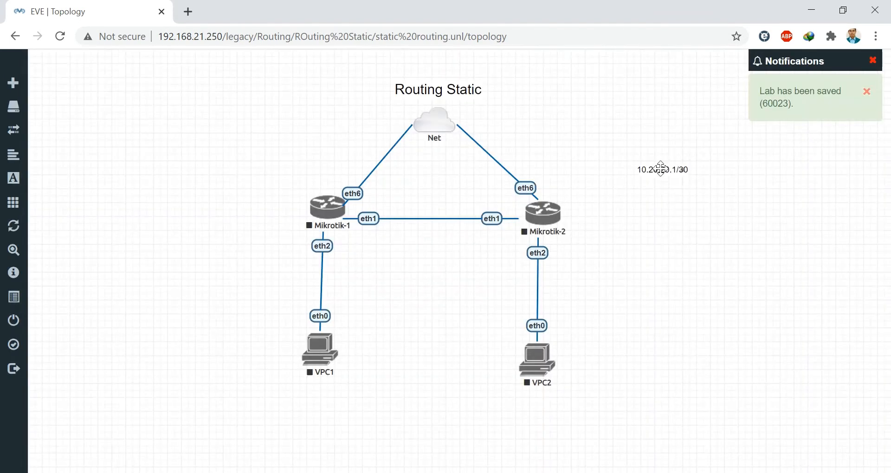
pyautogui.moveTo(659, 169); pyautogui.dragTo(393, 200)
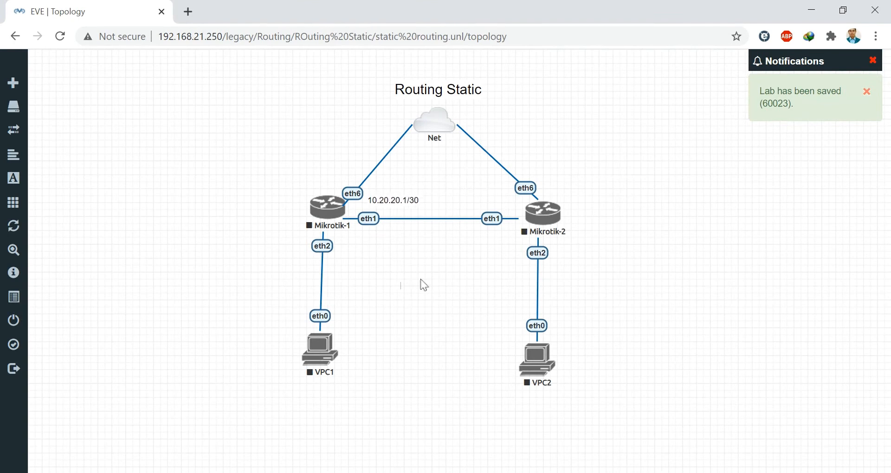
# - Duplicate the label, move it to Mikrotik-2's eth1, and change it to 10.20.20.2/30
pyautogui.rightClick(398, 198)
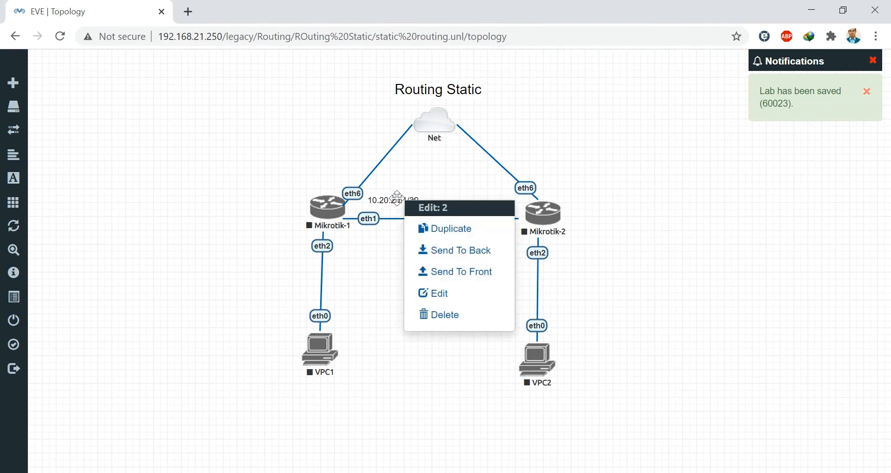
pyautogui.click(434, 227)
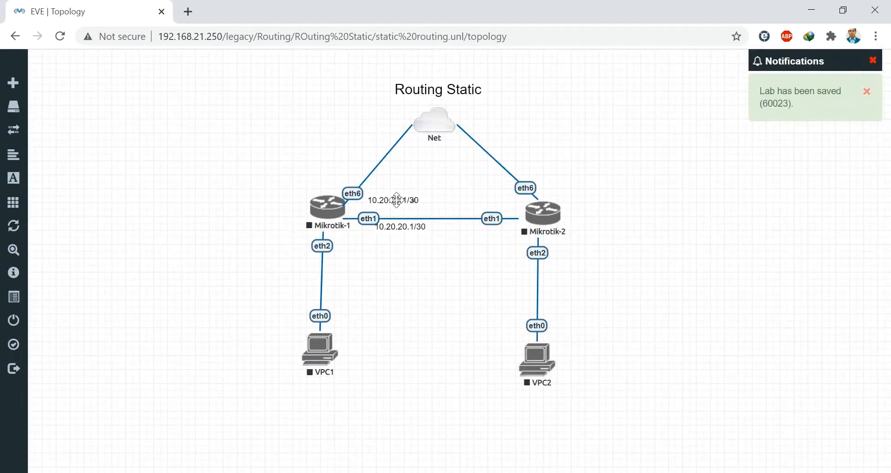
pyautogui.moveTo(406, 229); pyautogui.dragTo(495, 207)
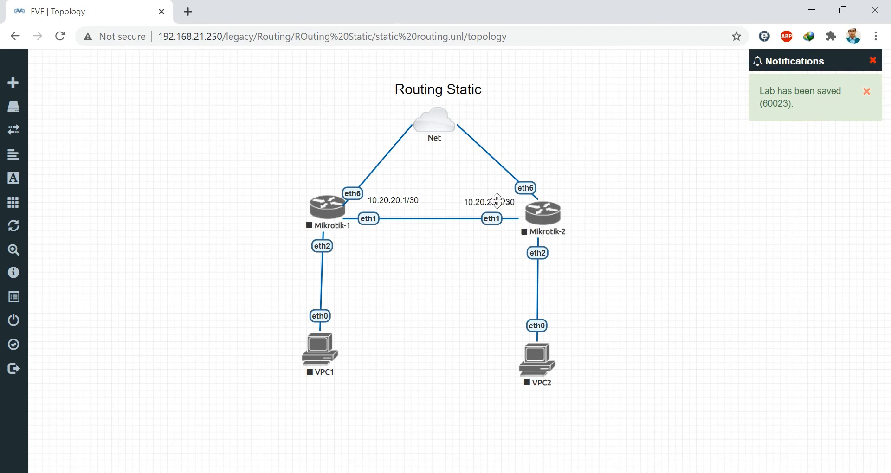
pyautogui.doubleClick(496, 201)
pyautogui.press('Right')
pyautogui.press('Right')
pyautogui.press('Right')
pyautogui.press('Right')
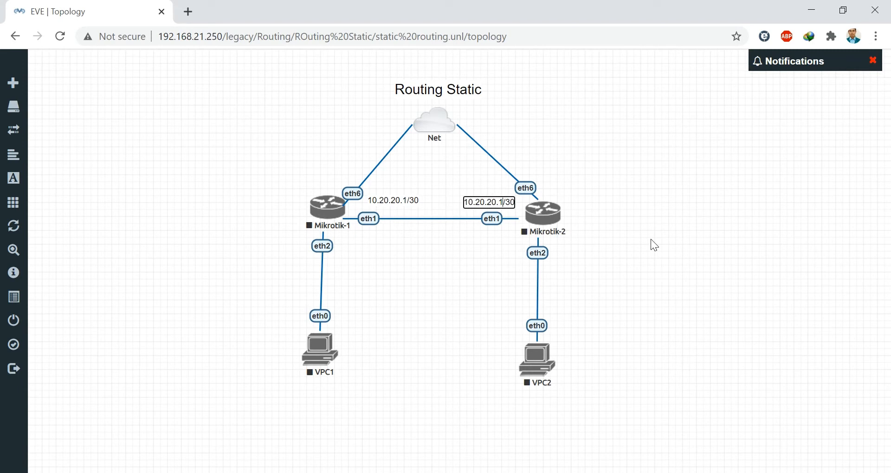
pyautogui.press('BackSpace')
pyautogui.write('2')
pyautogui.click(457, 268)
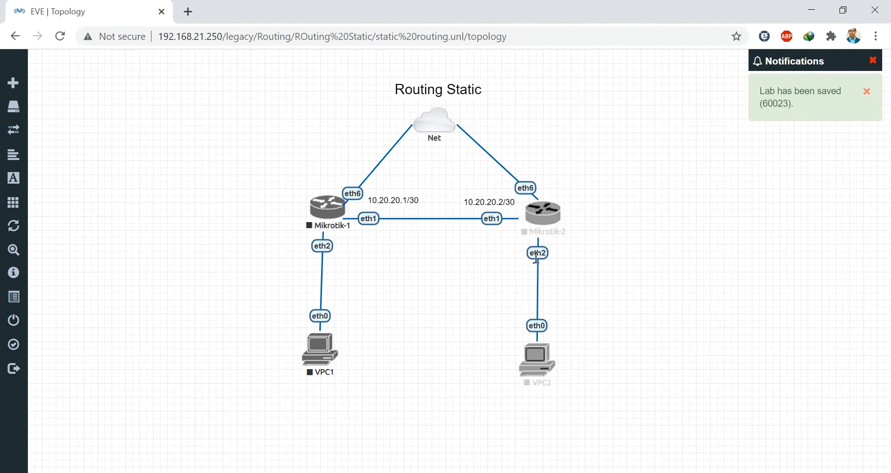
# - Add a 192.168.1.1/24 text label beside Mikrotik-1's eth2
pyautogui.rightClick(639, 232)
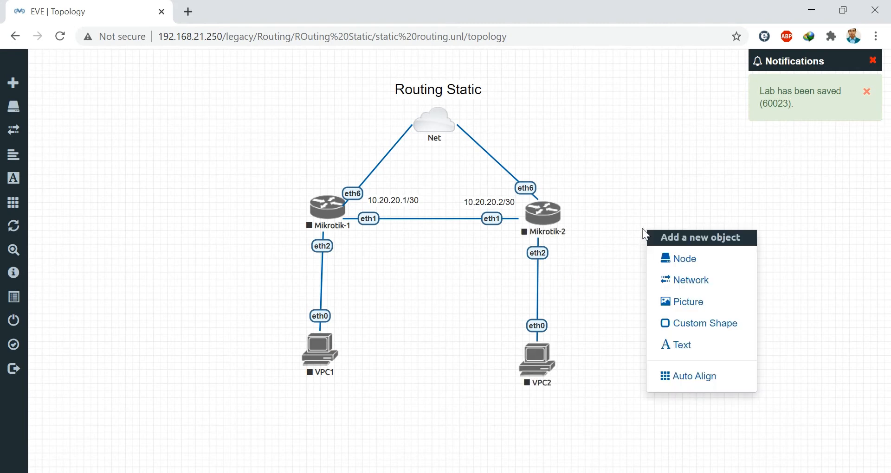
pyautogui.click(663, 344)
pyautogui.write('1')
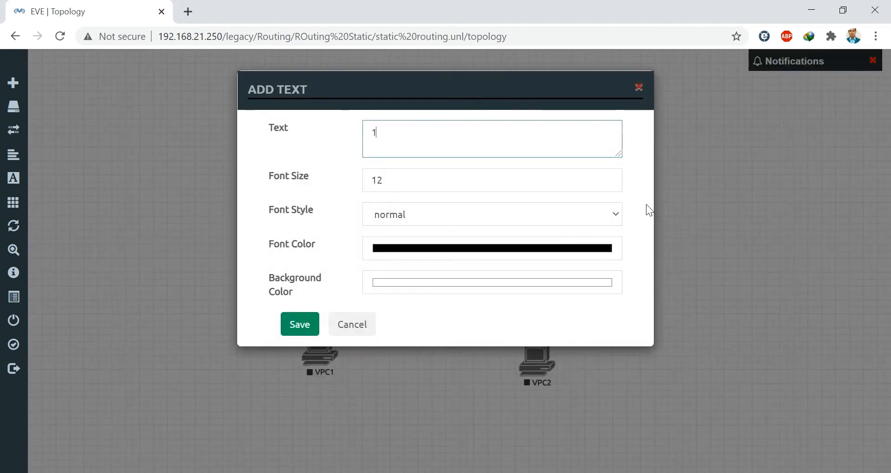
pyautogui.write('92.168.1.1/24')
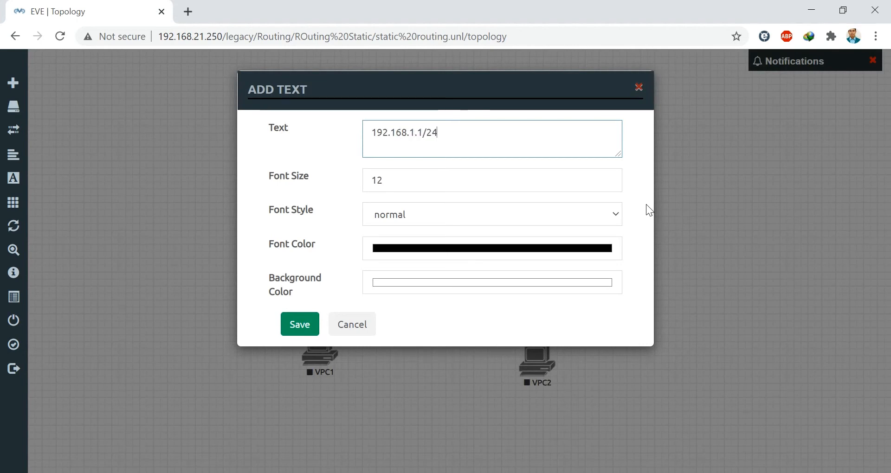
pyautogui.click(302, 326)
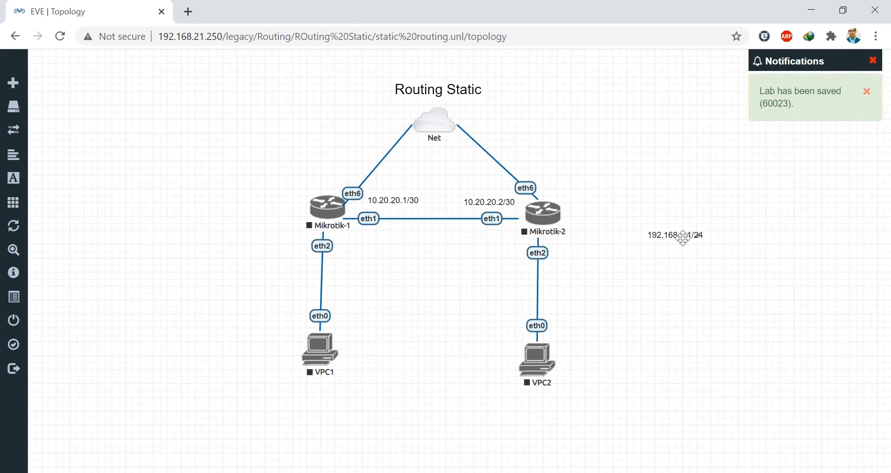
pyautogui.moveTo(682, 237); pyautogui.dragTo(326, 261)
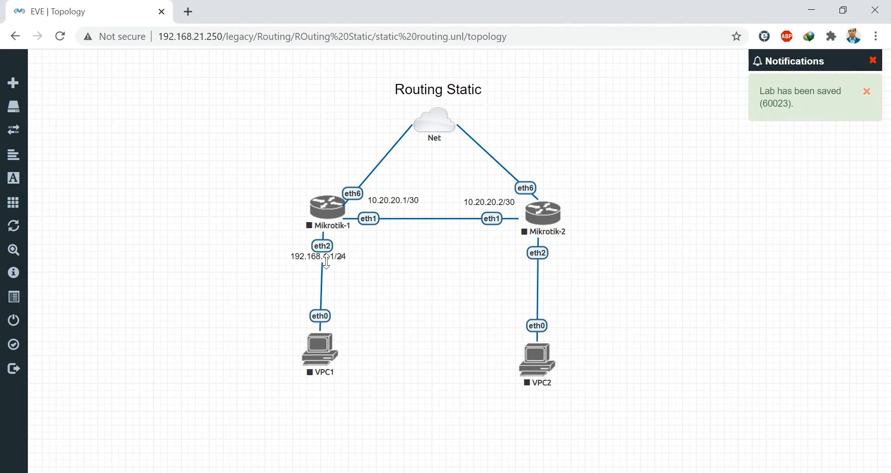
pyautogui.moveTo(326, 262); pyautogui.dragTo(327, 263)
# - Duplicate it as a 192.168.1.2/24 label placed toward VPC1's eth0
pyautogui.rightClick(330, 258)
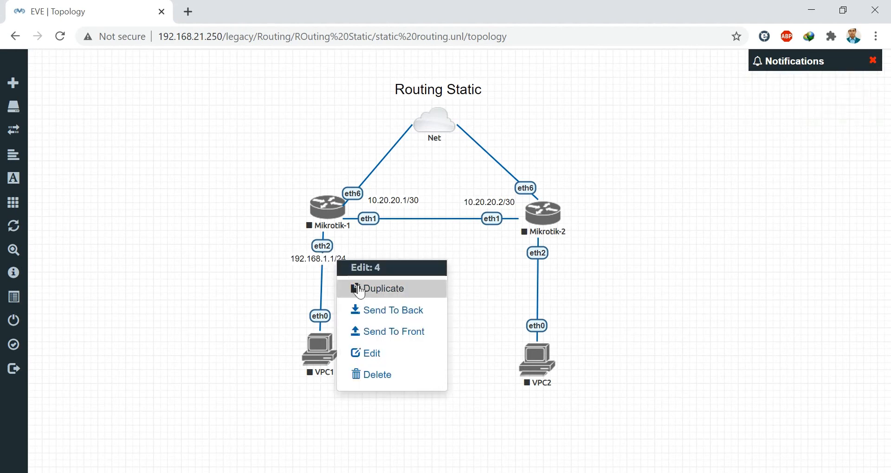
pyautogui.click(369, 290)
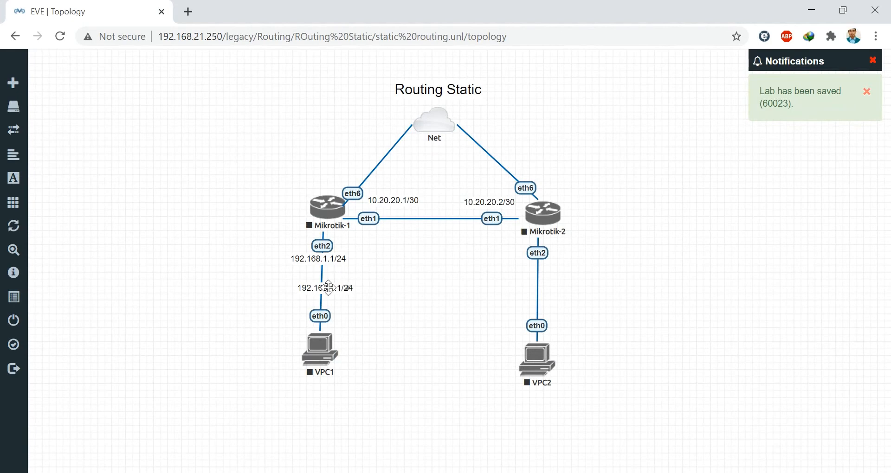
pyautogui.doubleClick(339, 288)
pyautogui.press('Right')
pyautogui.press('Right')
pyautogui.click(394, 328)
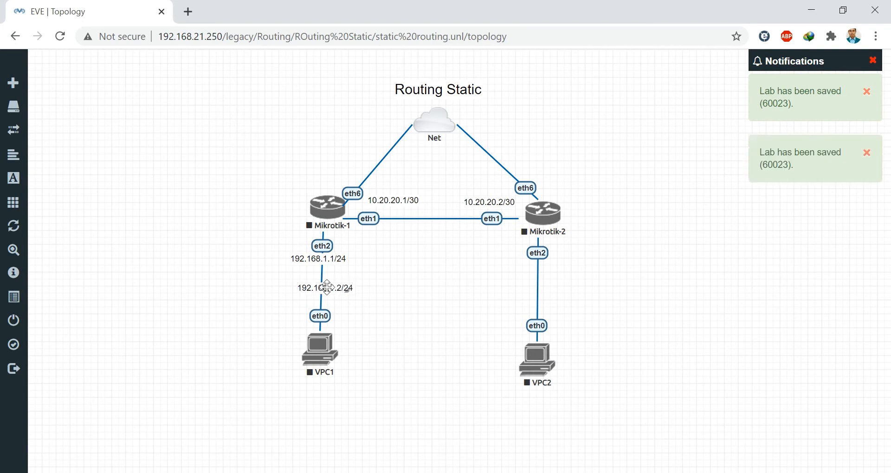
pyautogui.moveTo(328, 287); pyautogui.dragTo(325, 296)
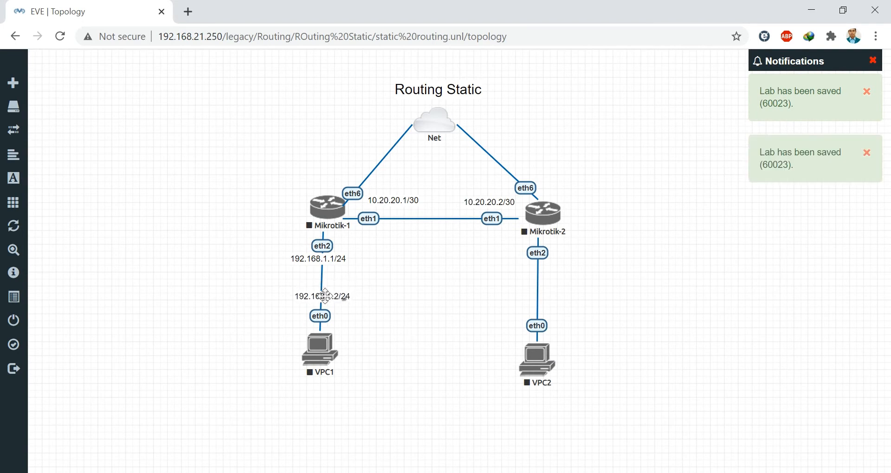
# - Copy the 192.168.1.1/24 label again and move it beside Mikrotik-2's eth2
pyautogui.rightClick(325, 257)
pyautogui.click(372, 296)
pyautogui.moveTo(348, 297); pyautogui.dragTo(542, 268)
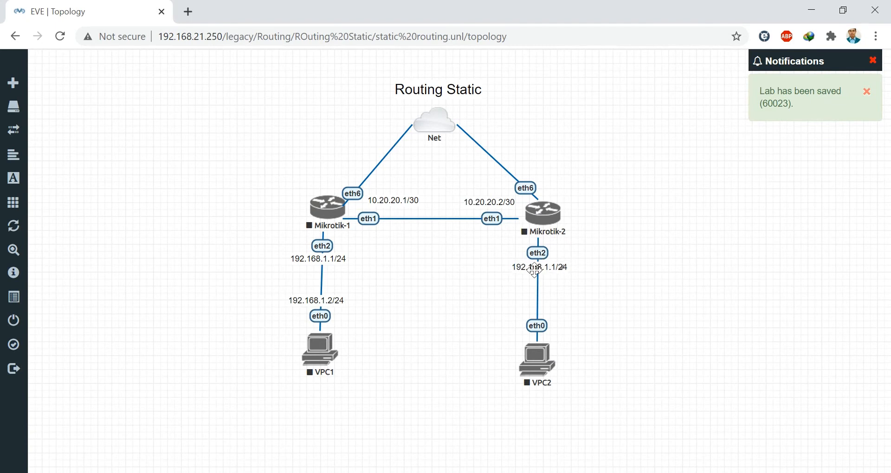
# - Change the copied label by Mikrotik-2's eth2 to 192.168.2.1/24
pyautogui.doubleClick(534, 268)
pyautogui.press('Right')
pyautogui.press('Right')
pyautogui.press('BackSpace')
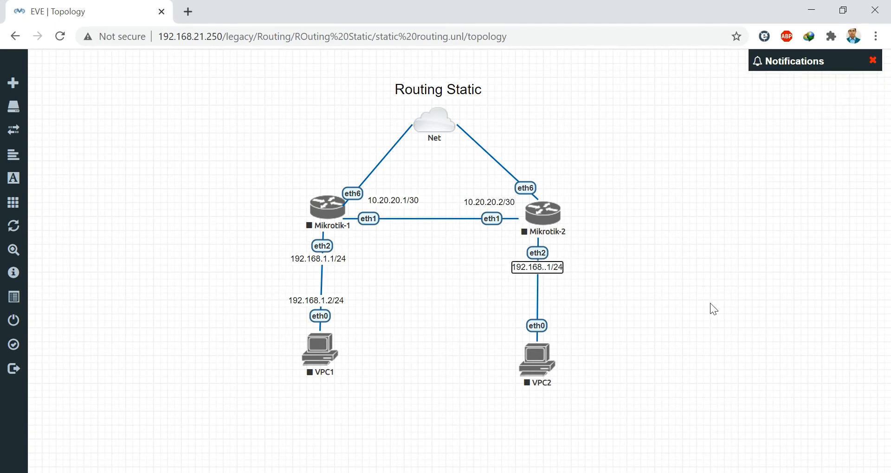
pyautogui.write('2')
pyautogui.click(682, 306)
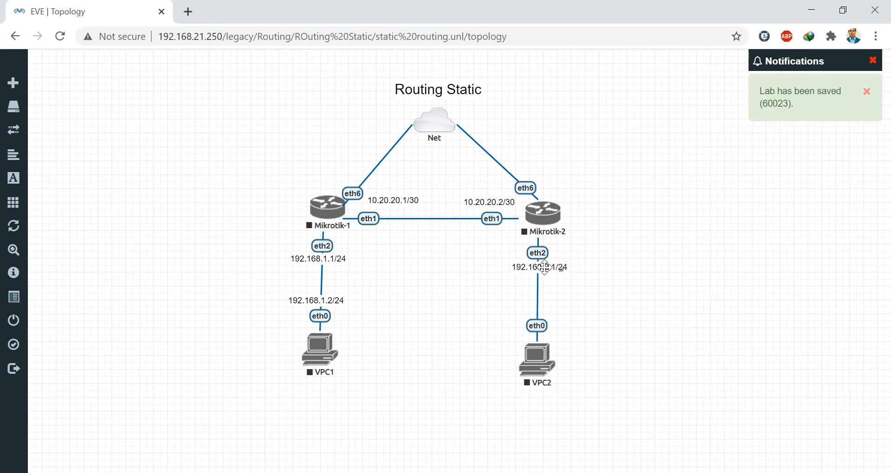
# - Duplicate it above VPC2's eth0 and change it to 192.168.2.2/24
pyautogui.rightClick(549, 268)
pyautogui.click(575, 300)
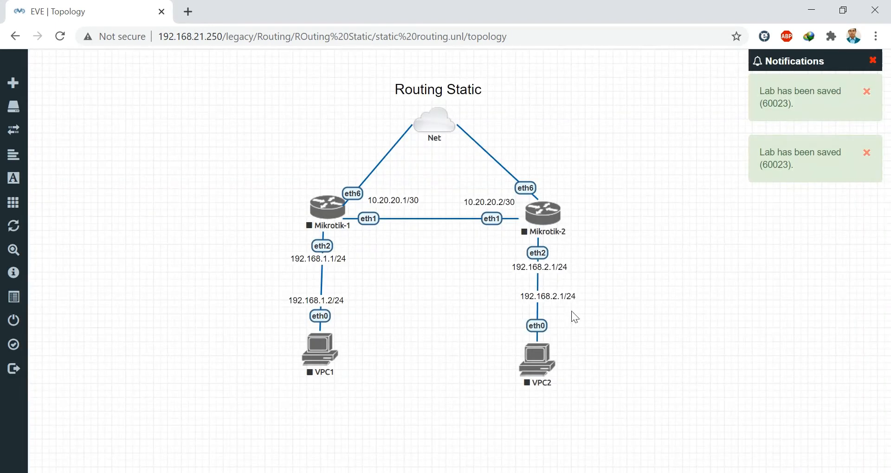
pyautogui.moveTo(546, 294); pyautogui.dragTo(534, 307)
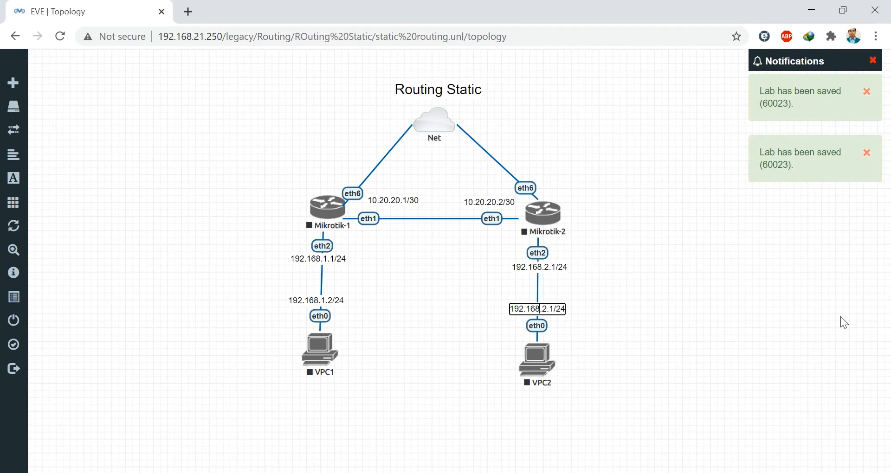
pyautogui.press('BackSpace')
pyautogui.write('2')
pyautogui.click(712, 355)
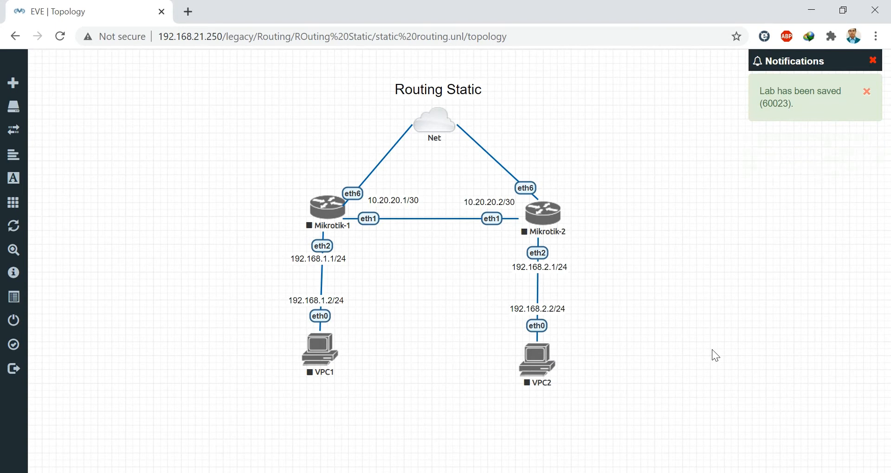
pyautogui.rightClick(560, 141)
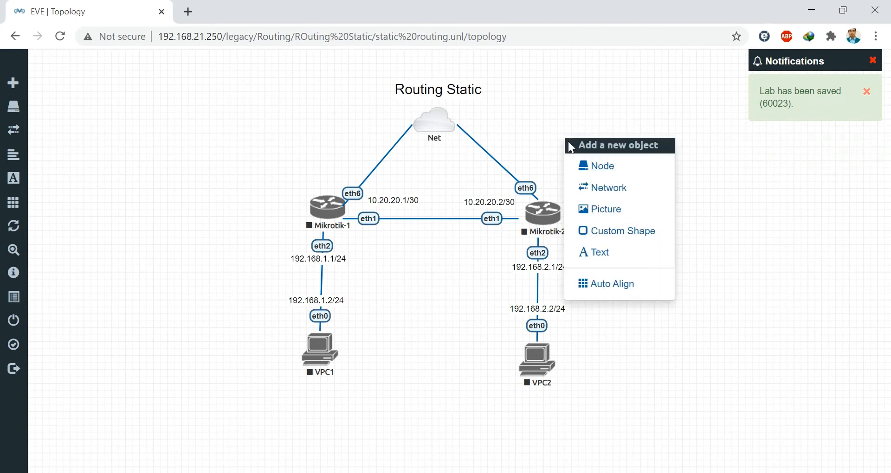
# - Add a 192.168.21.10/24 text label above Mikrotik-1's eth6 link
pyautogui.click(610, 255)
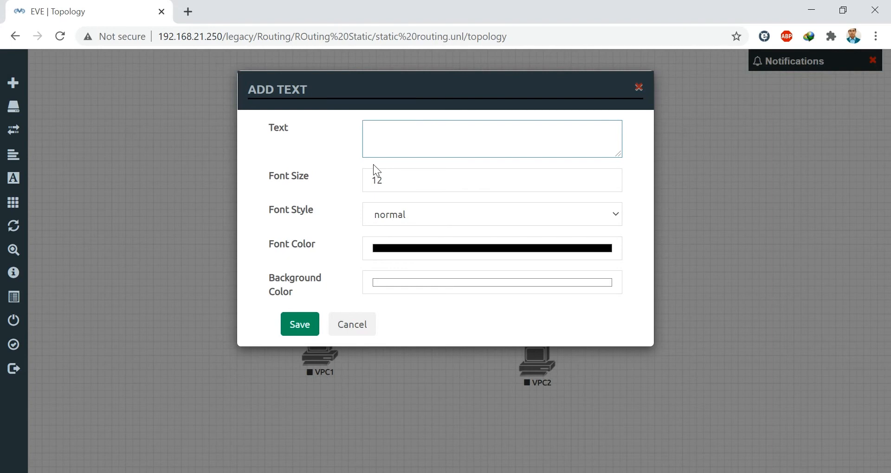
pyautogui.write('192.168.21.10/24')
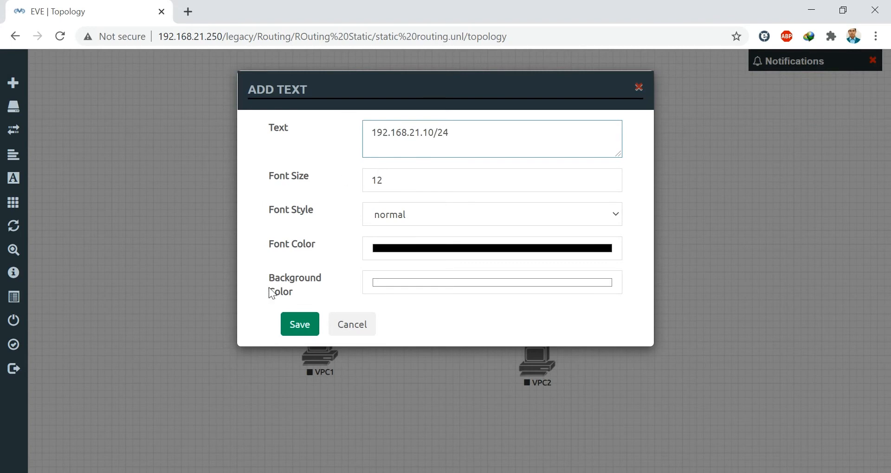
pyautogui.click(301, 325)
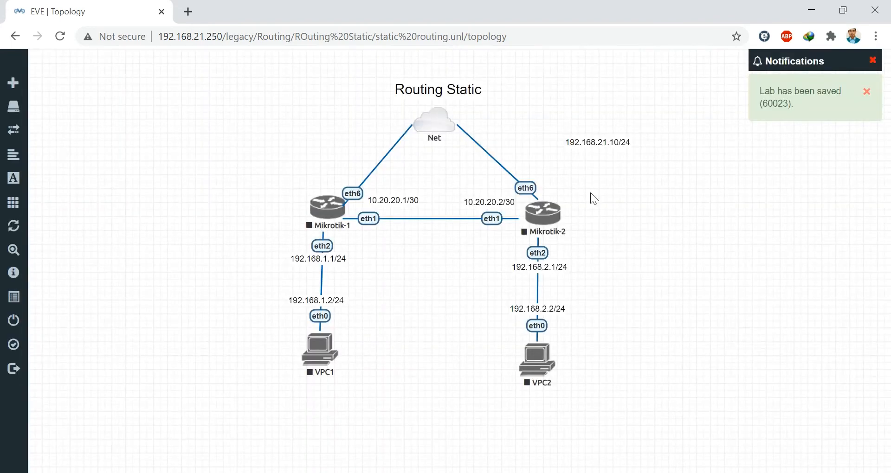
pyautogui.moveTo(602, 143); pyautogui.dragTo(359, 172)
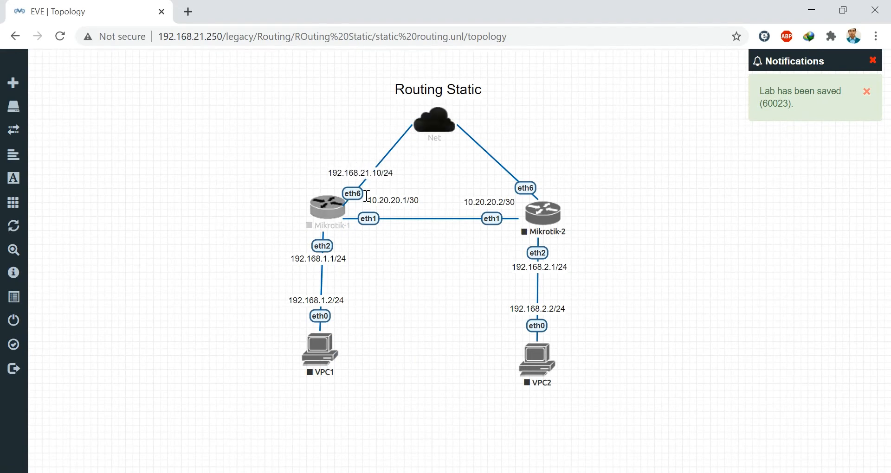
# - Duplicate it above Mikrotik-2's eth6 link and change it to 192.168.21.11/24
pyautogui.rightClick(366, 170)
pyautogui.click(409, 200)
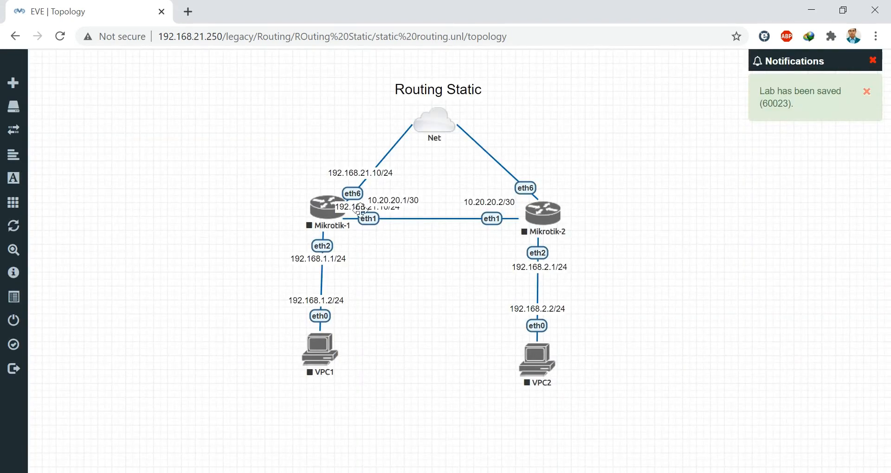
pyautogui.moveTo(353, 207); pyautogui.dragTo(519, 170)
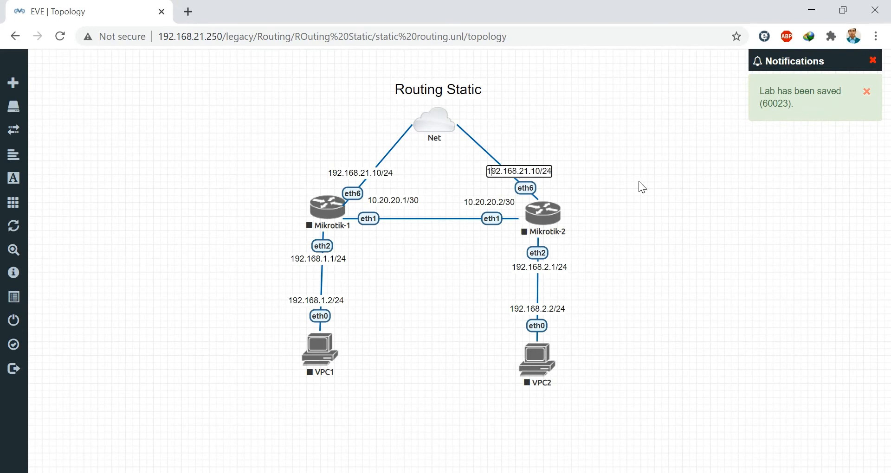
pyautogui.press('BackSpace')
pyautogui.write('1')
pyautogui.click(679, 224)
pyautogui.moveTo(12, 158)
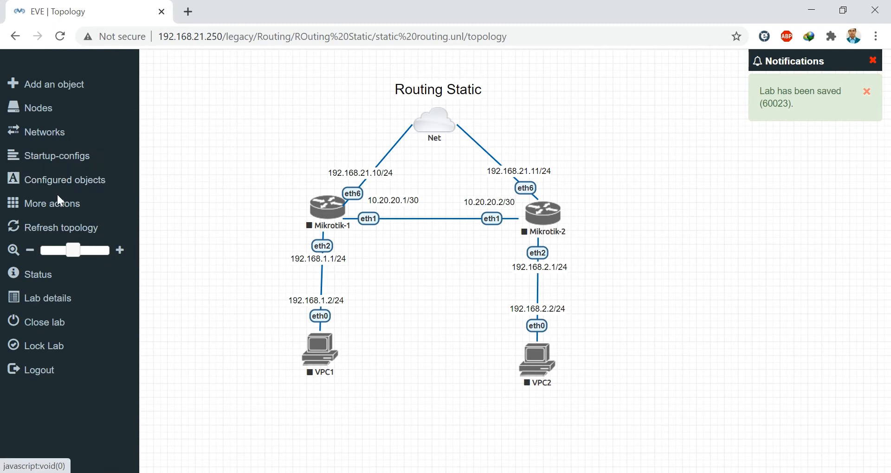
pyautogui.click(43, 208)
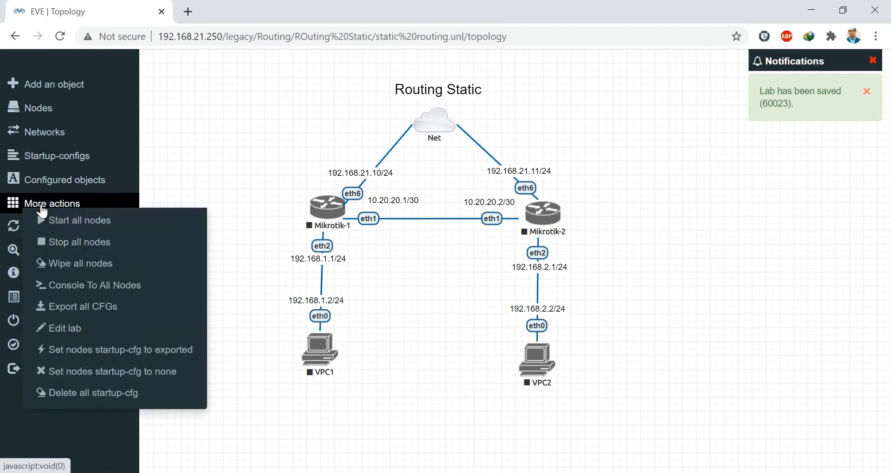
# - Start all nodes in the Routing Static lab and open Mikrotik-1's console
pyautogui.click(75, 221)
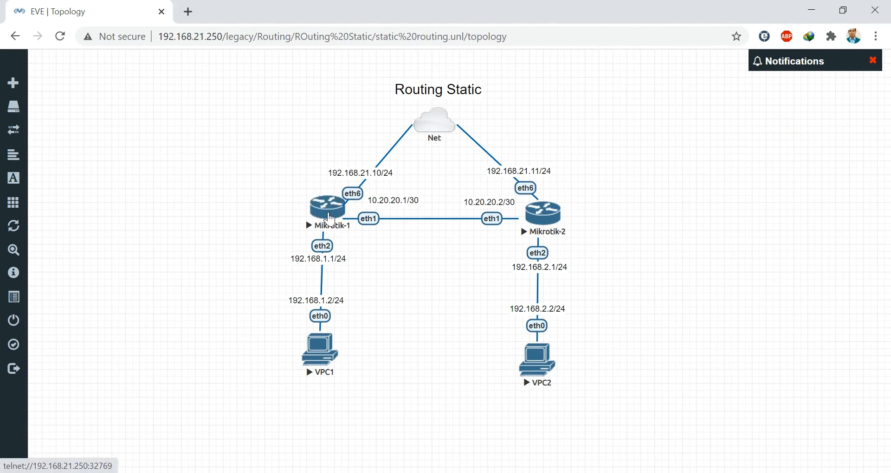
pyautogui.click(329, 219)
# - Log in to Mikrotik-1 as admin, decline the license, and list its current IP addresses
pyautogui.click(431, 131)
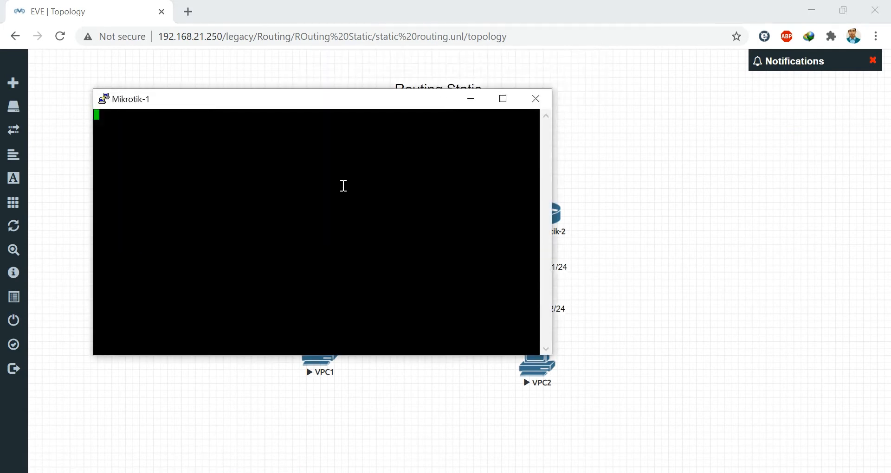
pyautogui.write('admin')
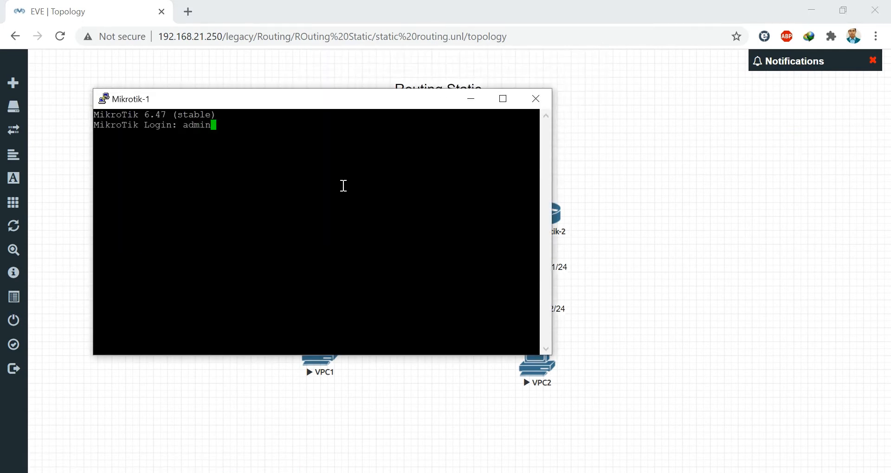
pyautogui.press('Return')
pyautogui.press('Return')
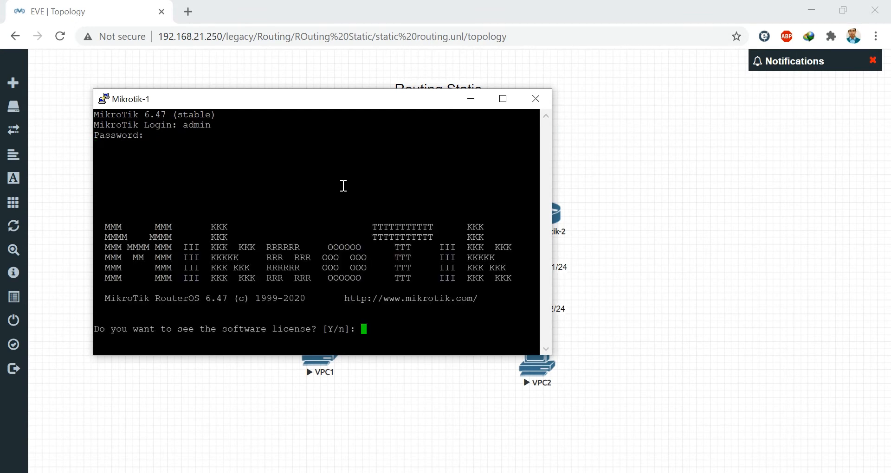
pyautogui.write('n')
pyautogui.press('Return')
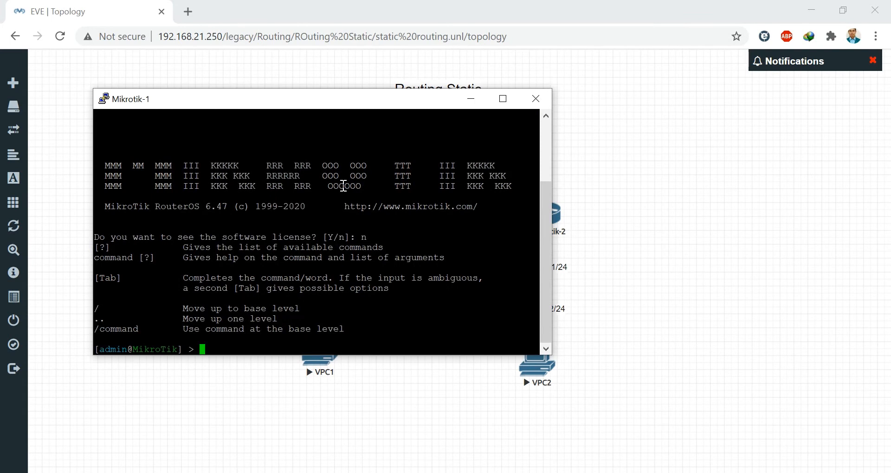
pyautogui.write('ip address pr')
pyautogui.press('Return')
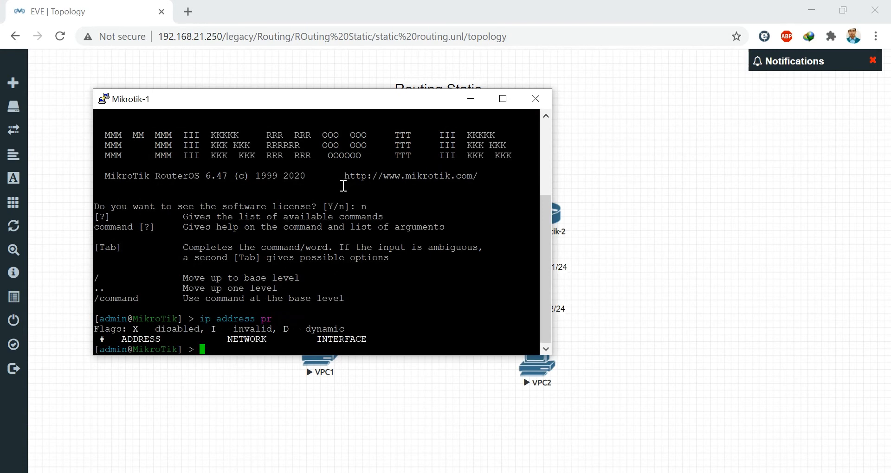
pyautogui.moveTo(266, 105); pyautogui.dragTo(605, 116)
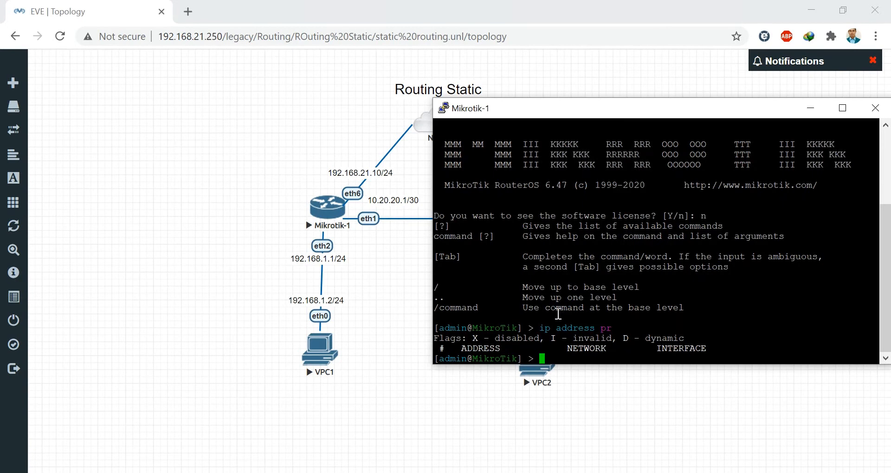
# - Add 192.168.21.10/24 on ether6 and print the address list to confirm it
pyautogui.write('ip address add address=')
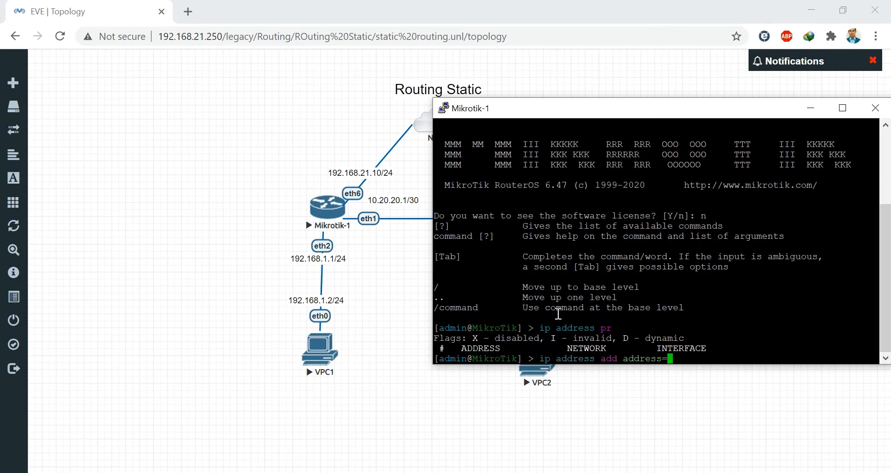
pyautogui.write('a')
pyautogui.press('BackSpace')
pyautogui.write('192')
pyautogui.write('.168.')
pyautogui.write('21.')
pyautogui.write('10')
pyautogui.write('/24 ')
pyautogui.write('inte')
pyautogui.press('Tab')
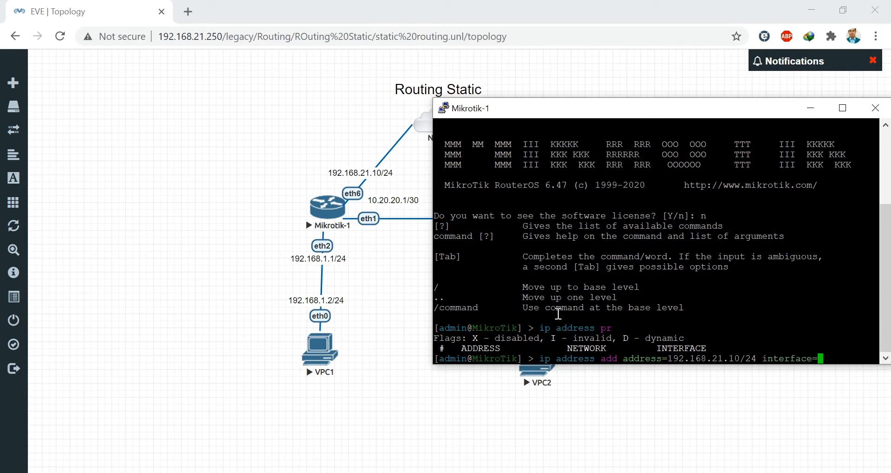
pyautogui.write('ether6')
pyautogui.press('Return')
pyautogui.write('ip address pr')
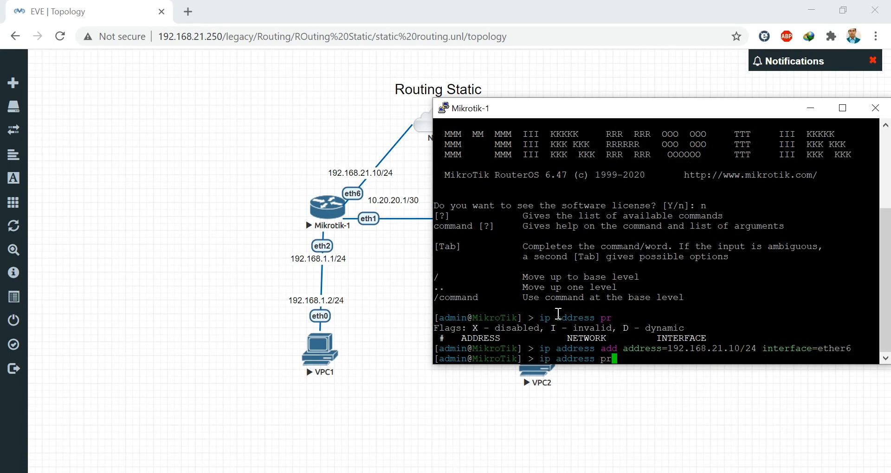
pyautogui.press('Return')
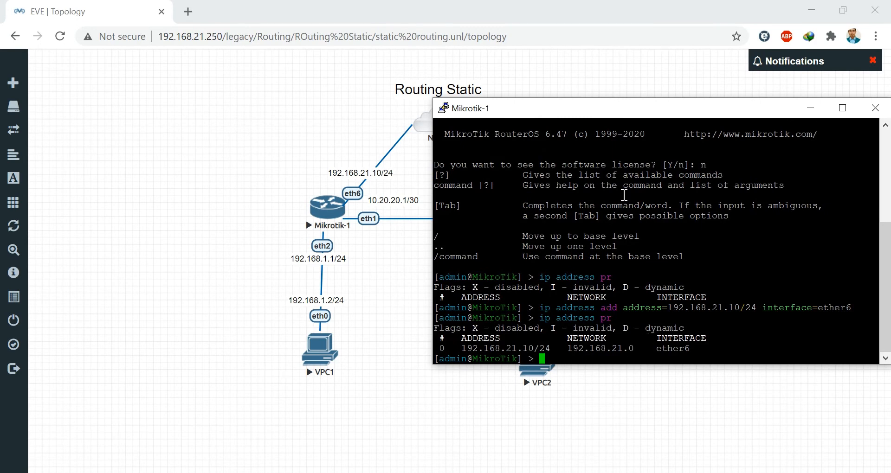
pyautogui.moveTo(649, 111); pyautogui.dragTo(614, 111)
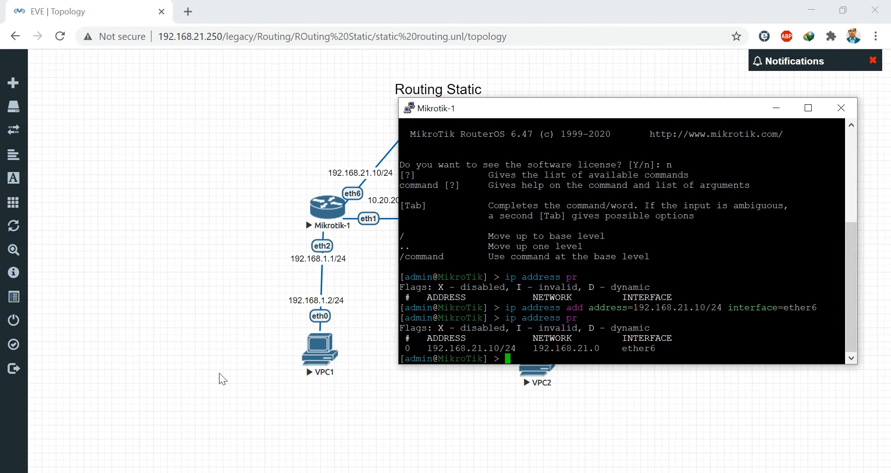
# - From a new WinBox window, connect to 192.168.21.10 as admin with an empty password
pyautogui.click(250, 472)
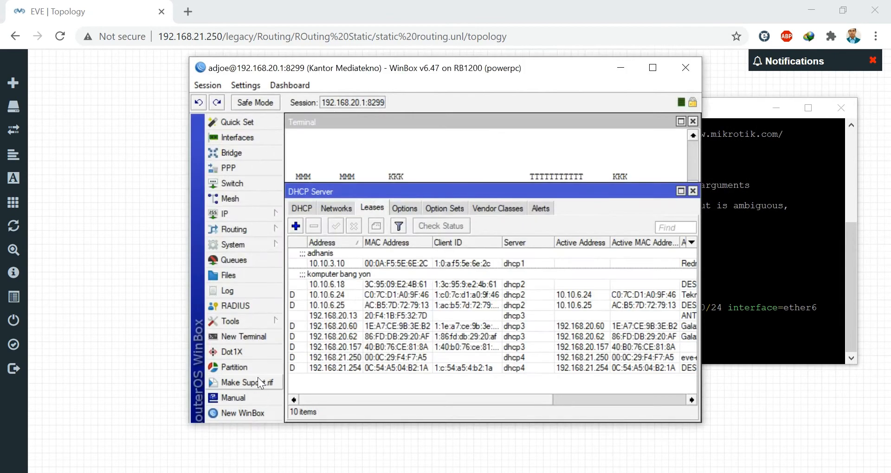
pyautogui.click(253, 414)
pyautogui.click(623, 70)
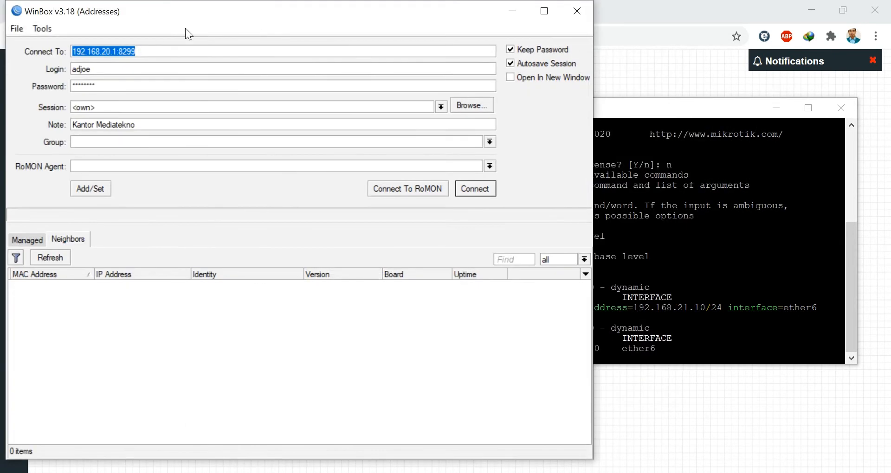
pyautogui.write('192')
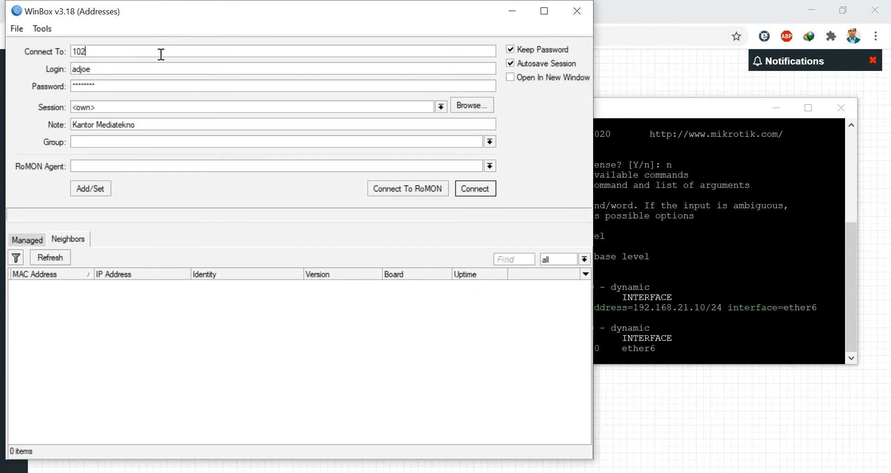
pyautogui.press('BackSpace')
pyautogui.press('BackSpace')
pyautogui.write('92.168.21.10')
pyautogui.press('Tab')
pyautogui.write('admin')
pyautogui.press('Tab')
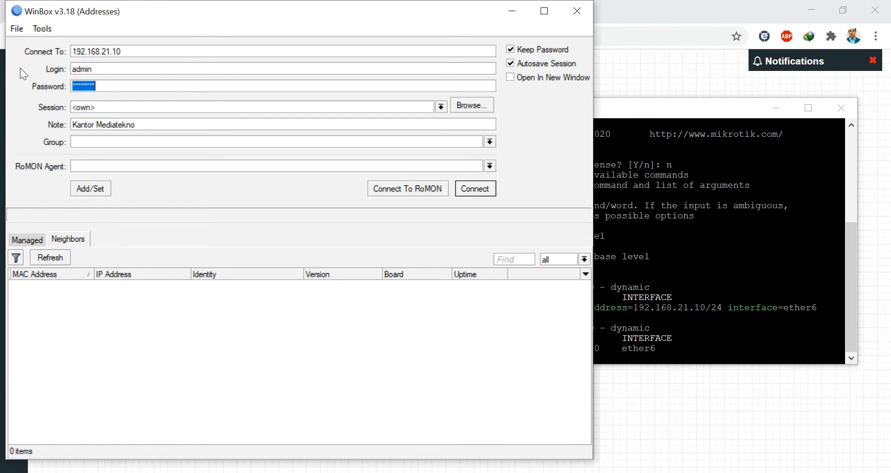
pyautogui.press('BackSpace')
pyautogui.click(484, 186)
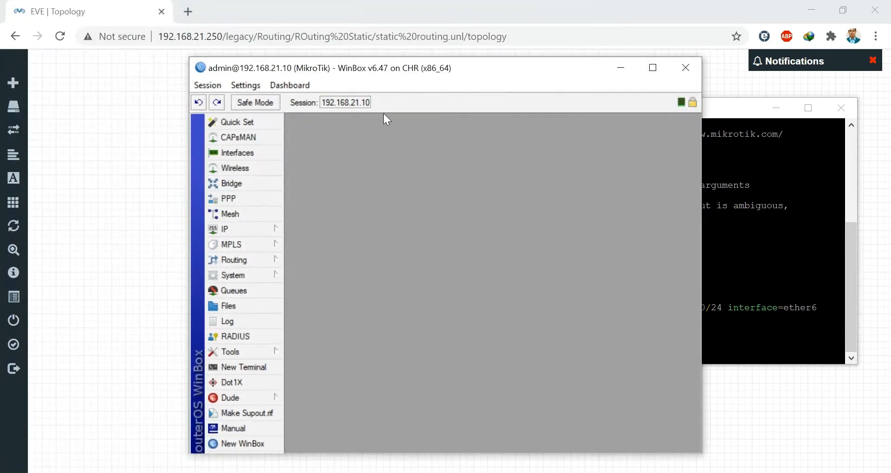
# - Change Mikrotik-1's System Identity from MikroTik to MikroTik1
pyautogui.moveTo(400, 70); pyautogui.dragTo(334, 21)
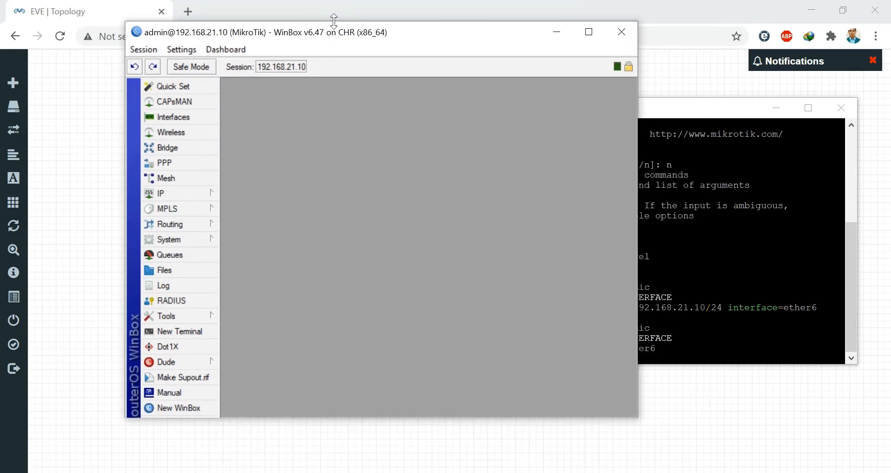
pyautogui.click(776, 108)
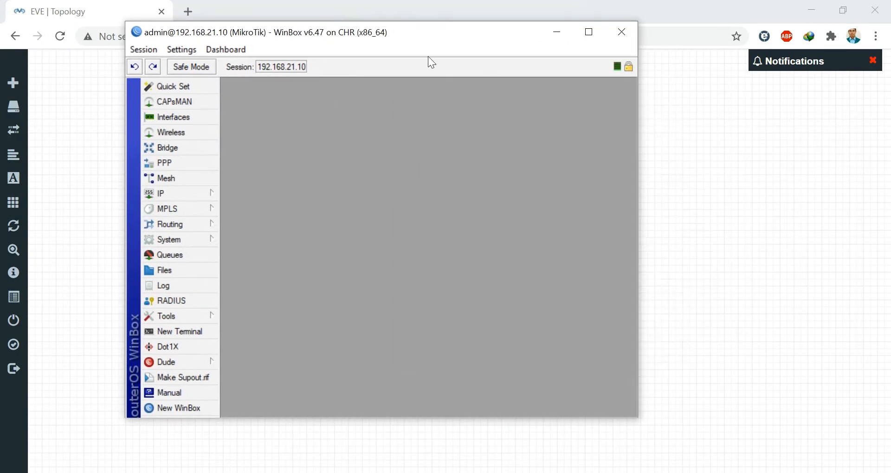
pyautogui.moveTo(377, 39); pyautogui.dragTo(747, 79)
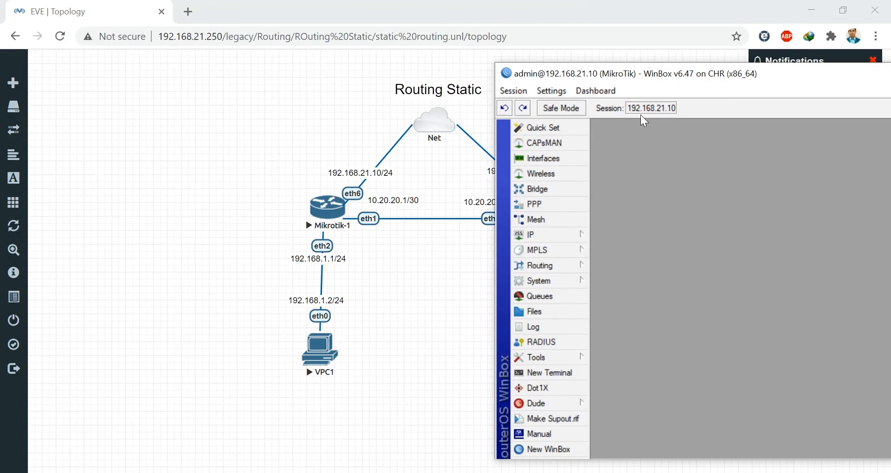
pyautogui.click(563, 280)
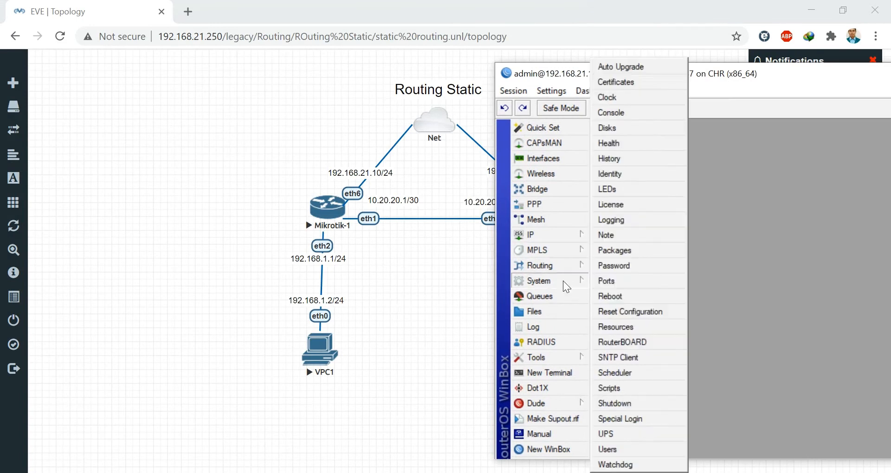
pyautogui.click(607, 175)
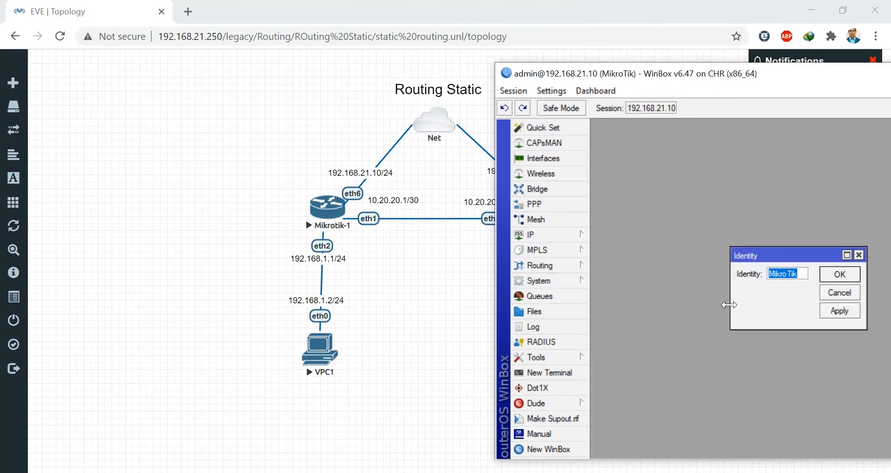
pyautogui.click(805, 274)
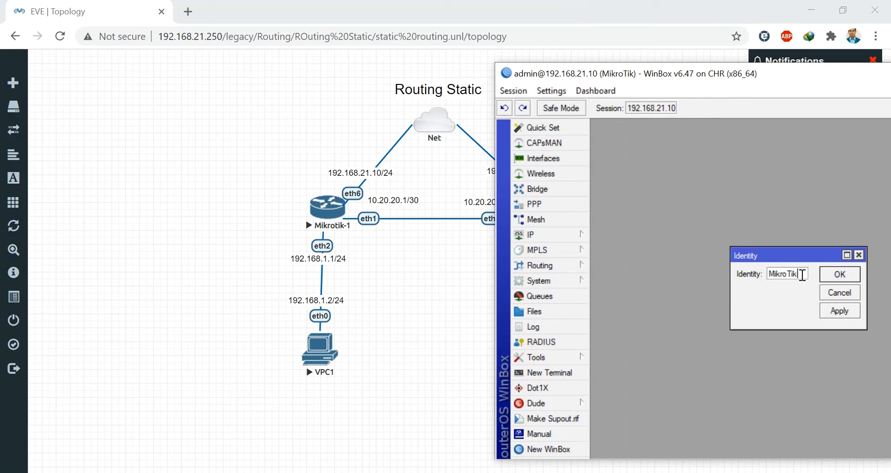
pyautogui.write('1')
pyautogui.click(835, 275)
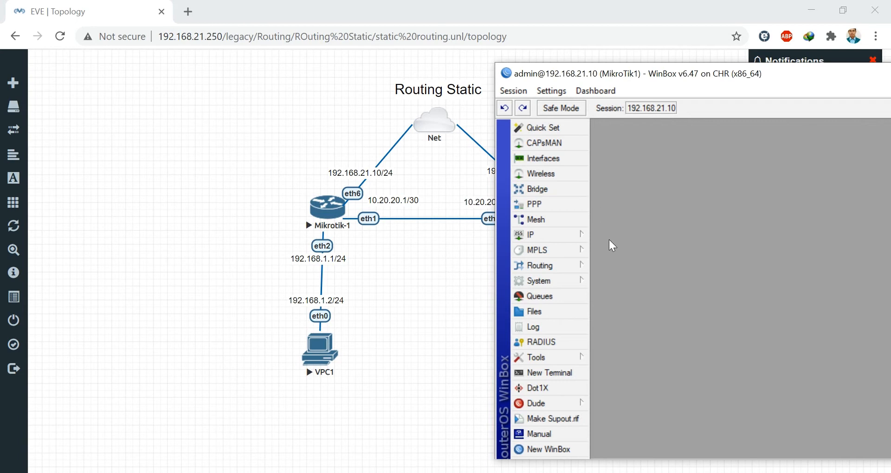
pyautogui.moveTo(549, 77); pyautogui.dragTo(571, 75)
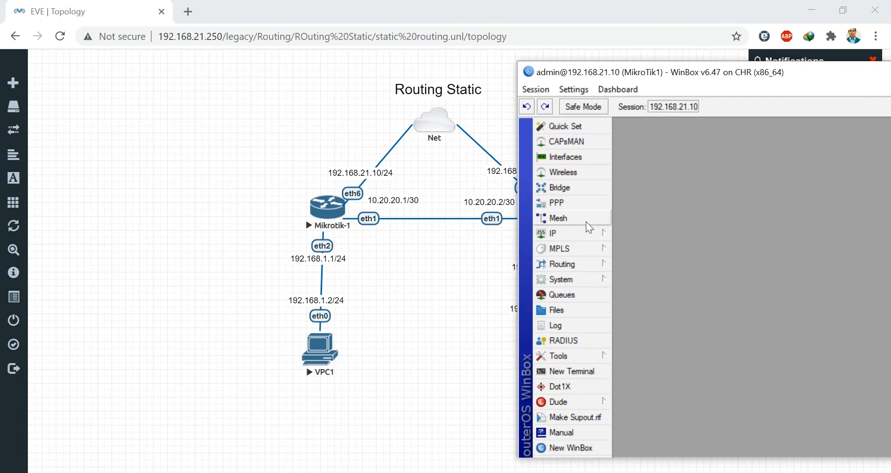
pyautogui.click(552, 232)
# - In IP Addresses, add 10.20.20.1/30 on ether1
pyautogui.click(640, 139)
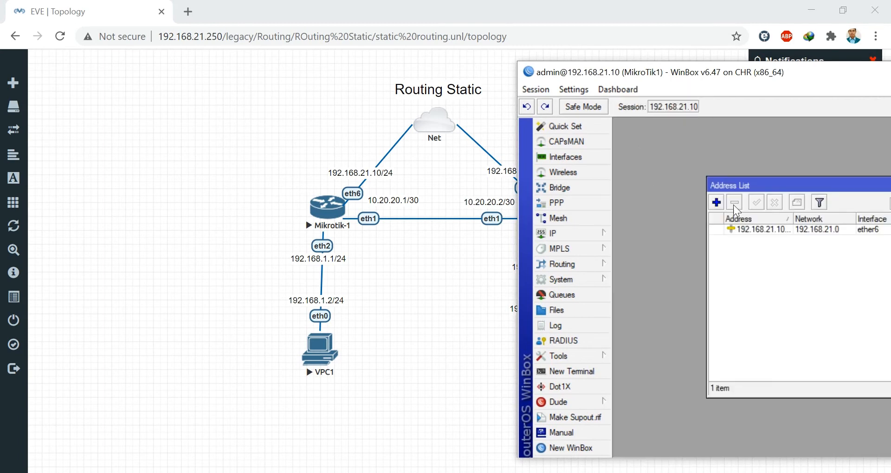
pyautogui.moveTo(774, 185); pyautogui.dragTo(707, 159)
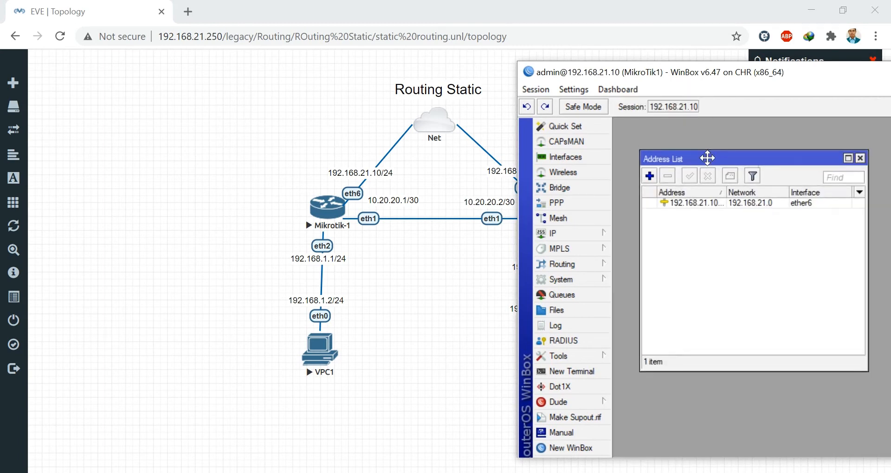
pyautogui.doubleClick(725, 193)
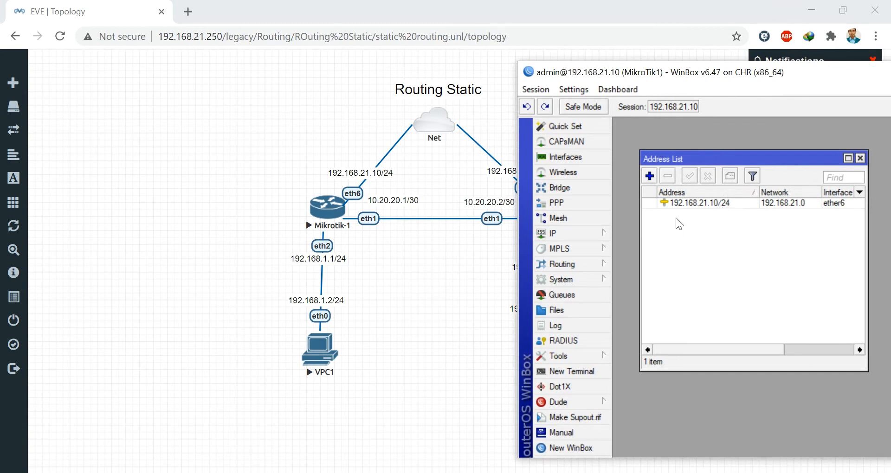
pyautogui.click(649, 175)
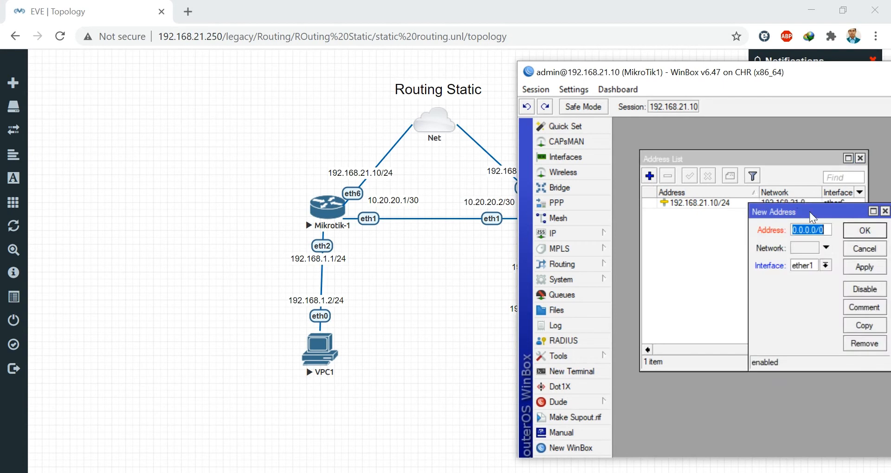
pyautogui.moveTo(811, 218); pyautogui.dragTo(719, 194)
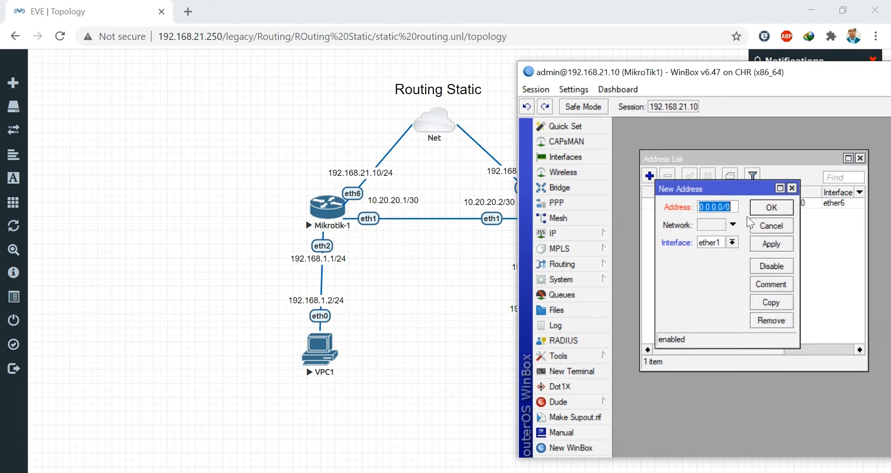
pyautogui.write('10.20')
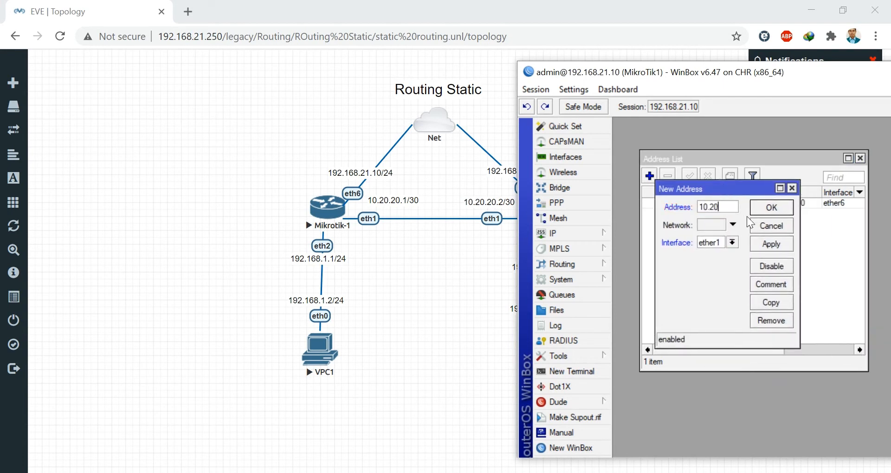
pyautogui.write('.20.1/30')
pyautogui.click(768, 243)
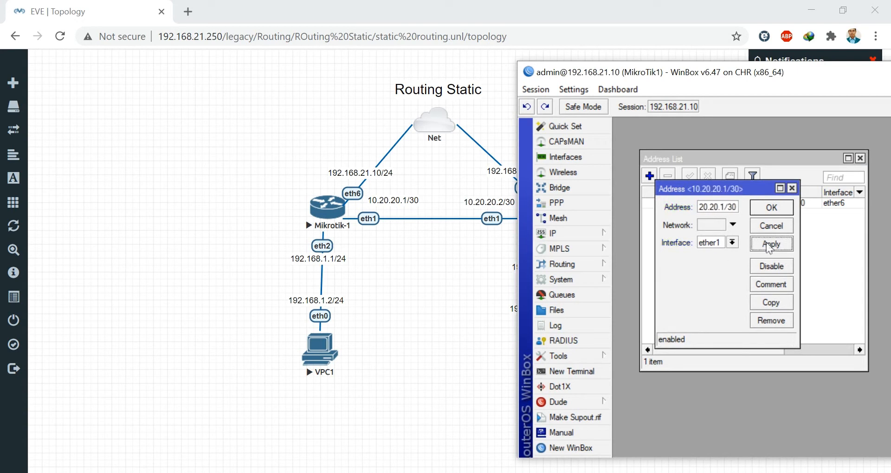
pyautogui.click(786, 208)
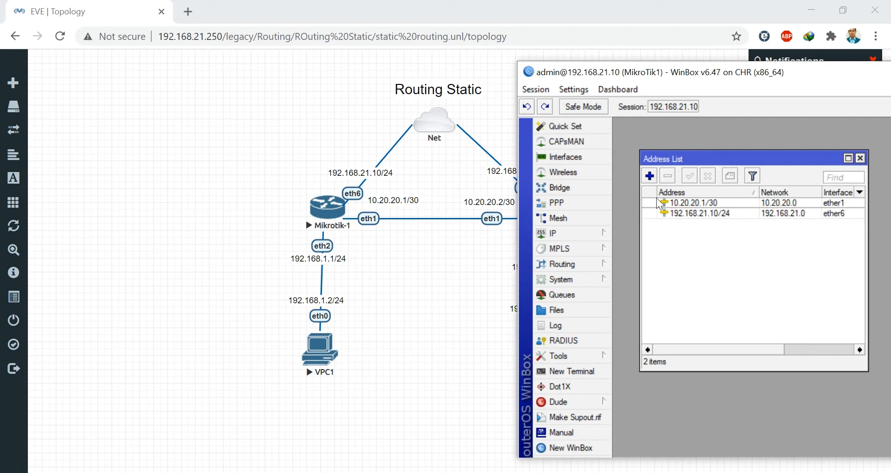
# - Add 192.168.1.1/24 on ether2, then minimize WinBox to show the topology
pyautogui.click(649, 176)
pyautogui.write('1')
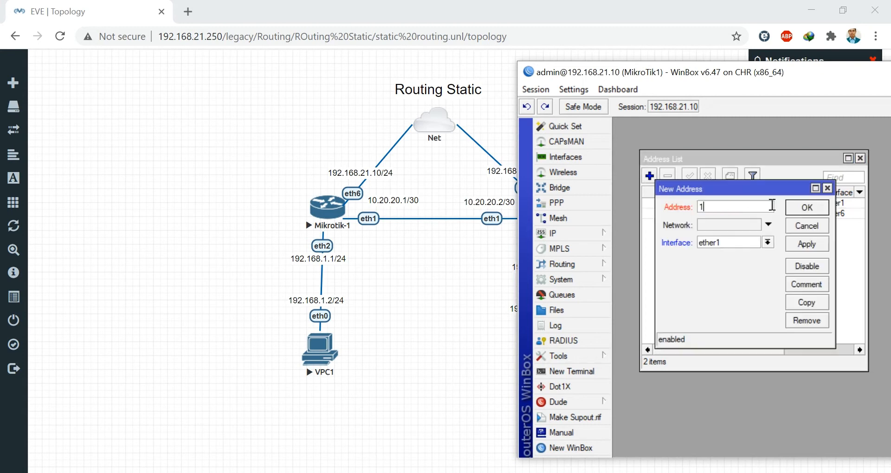
pyautogui.write('92.168.1.1/24')
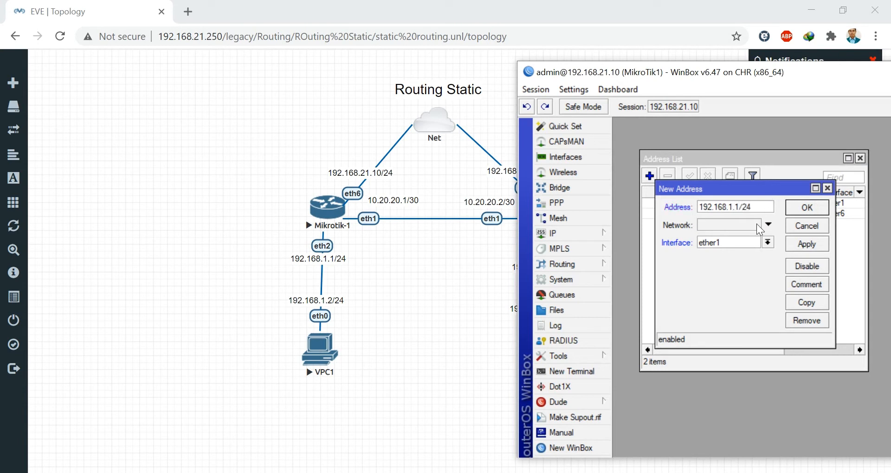
pyautogui.click(768, 242)
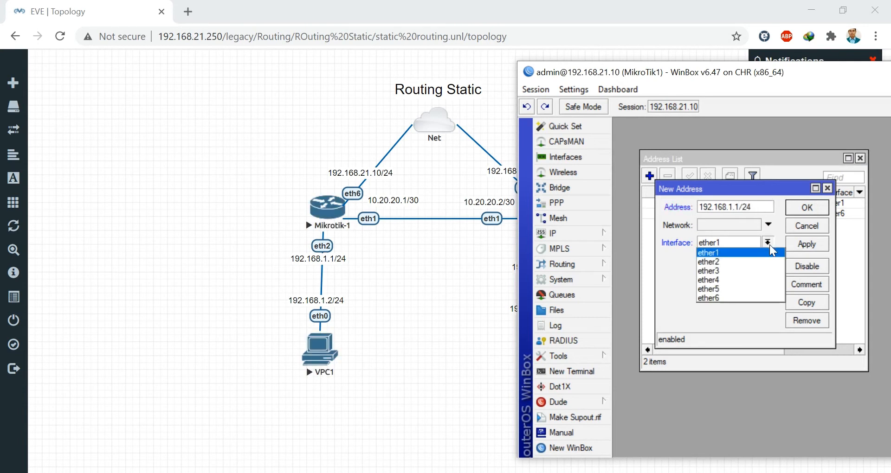
pyautogui.click(723, 272)
pyautogui.click(756, 242)
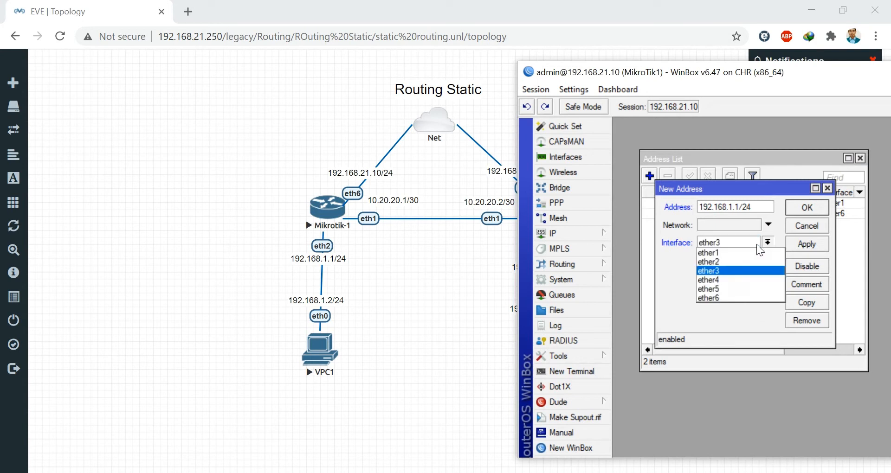
pyautogui.click(731, 261)
pyautogui.click(806, 243)
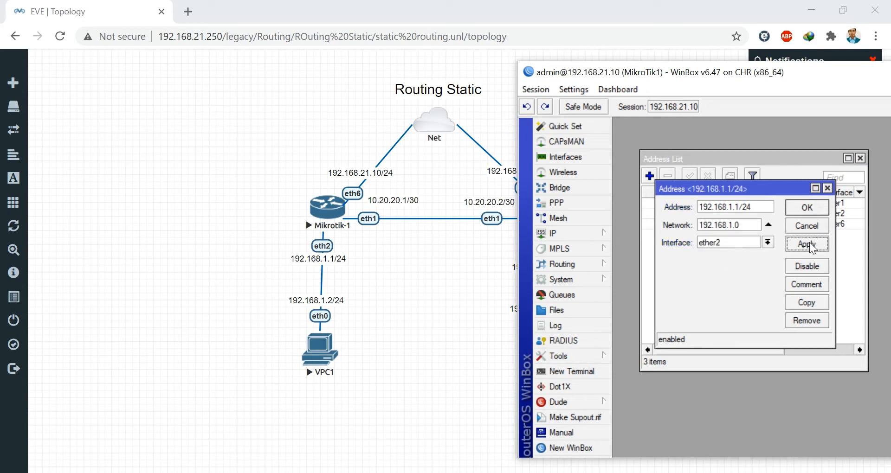
pyautogui.click(807, 207)
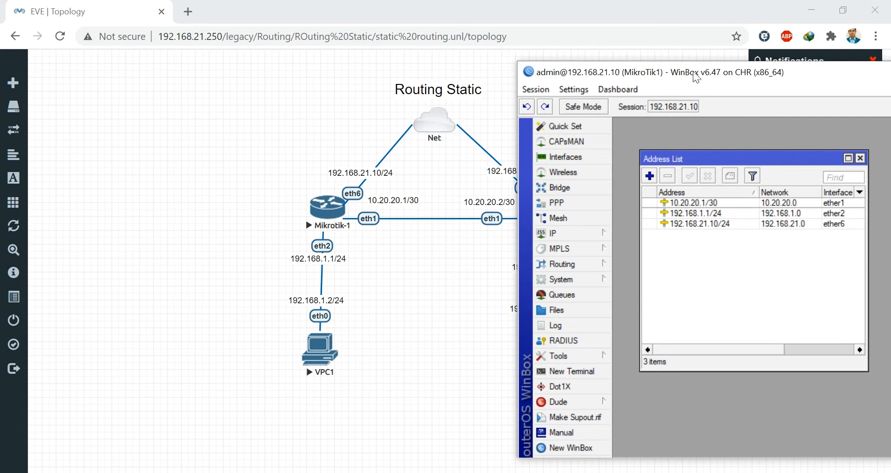
pyautogui.moveTo(696, 77); pyautogui.dragTo(521, 77)
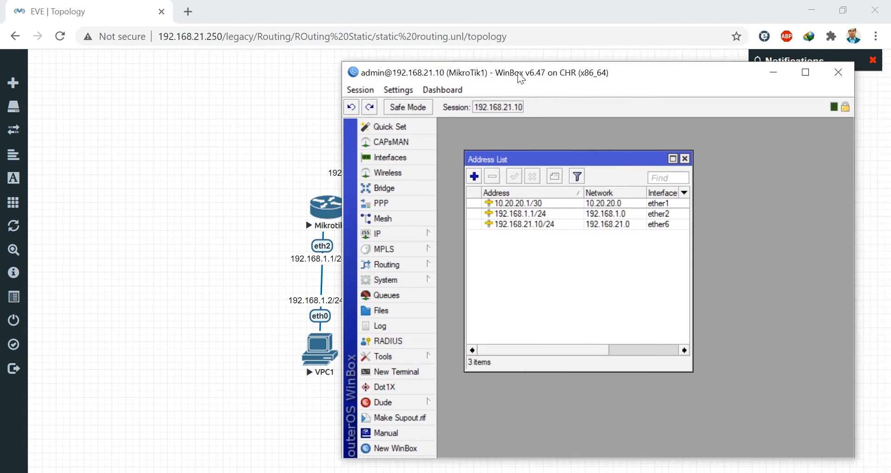
pyautogui.click(774, 76)
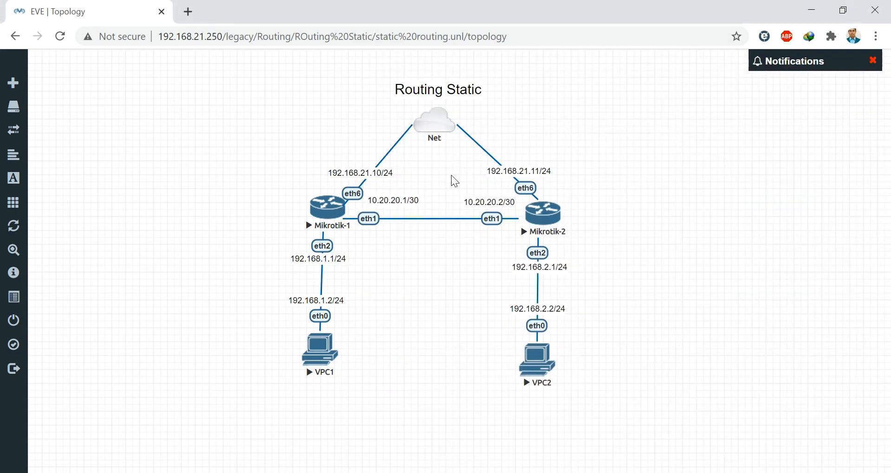
# - Open Mikrotik-2's console, log in as admin, and list its IP addresses
pyautogui.click(547, 220)
pyautogui.click(458, 131)
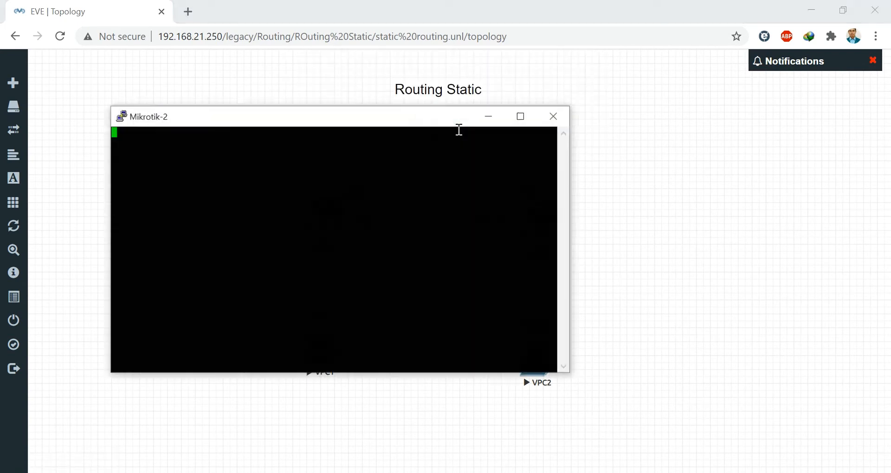
pyautogui.moveTo(338, 124); pyautogui.dragTo(497, 145)
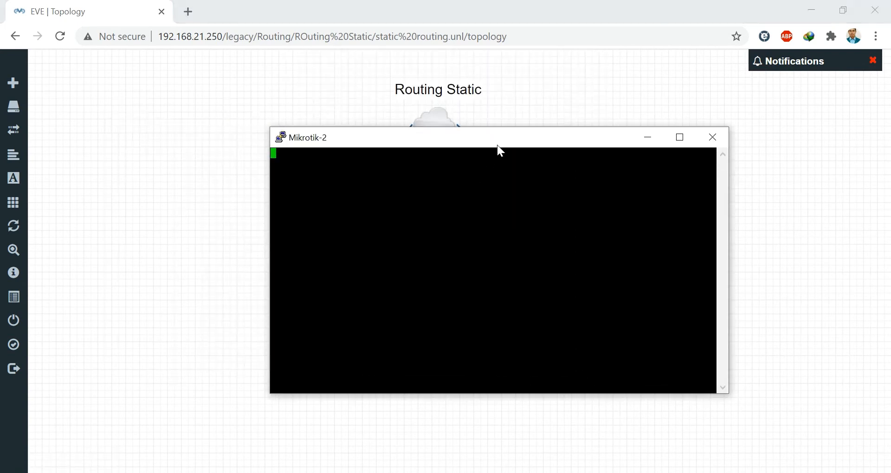
pyautogui.write('admin')
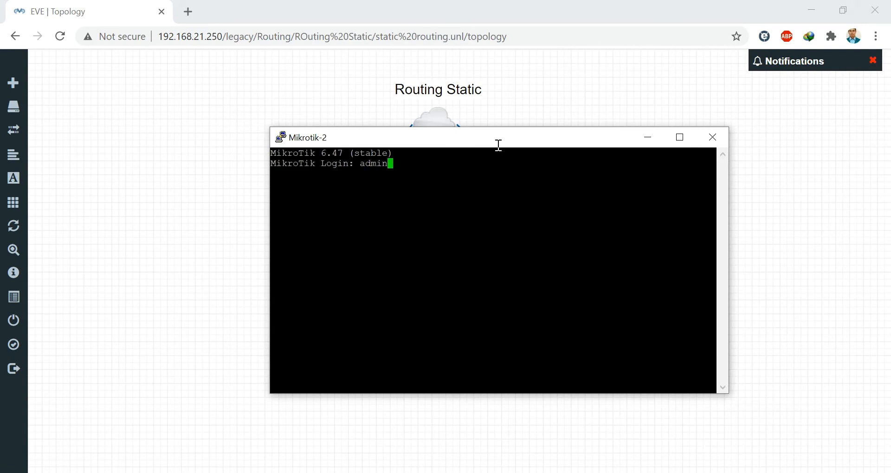
pyautogui.press('Return')
pyautogui.press('Return')
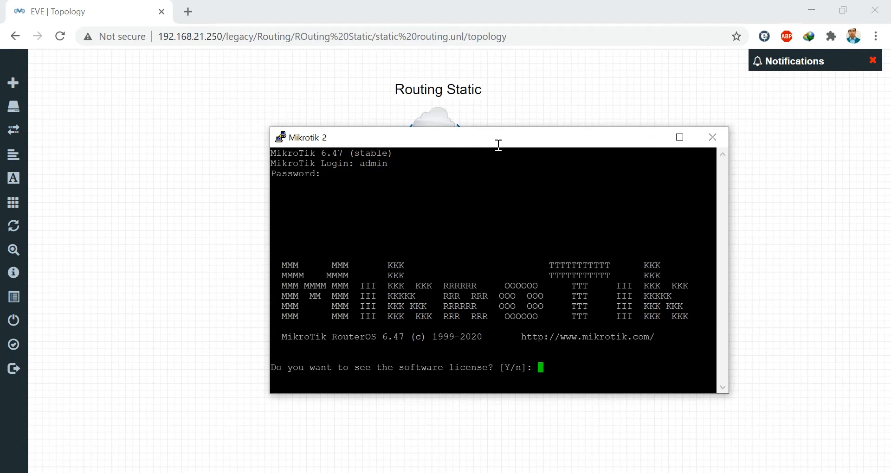
pyautogui.write('n@M')
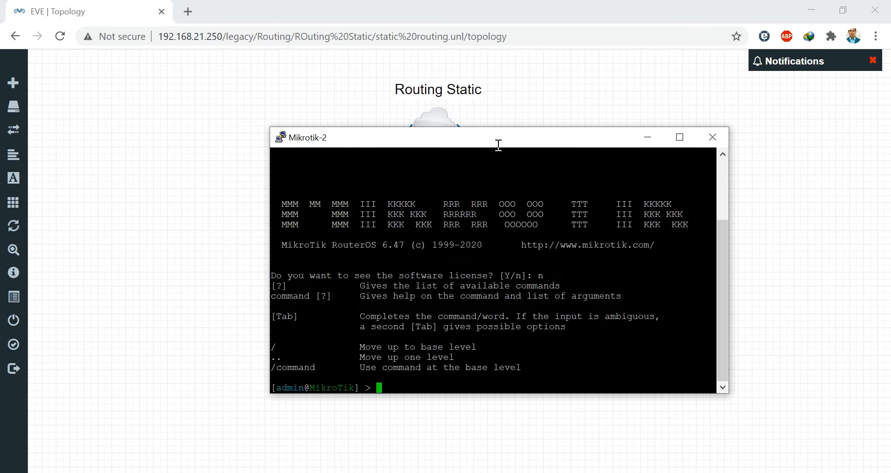
pyautogui.write('ikroTik] > ip address pr')
pyautogui.press('Return')
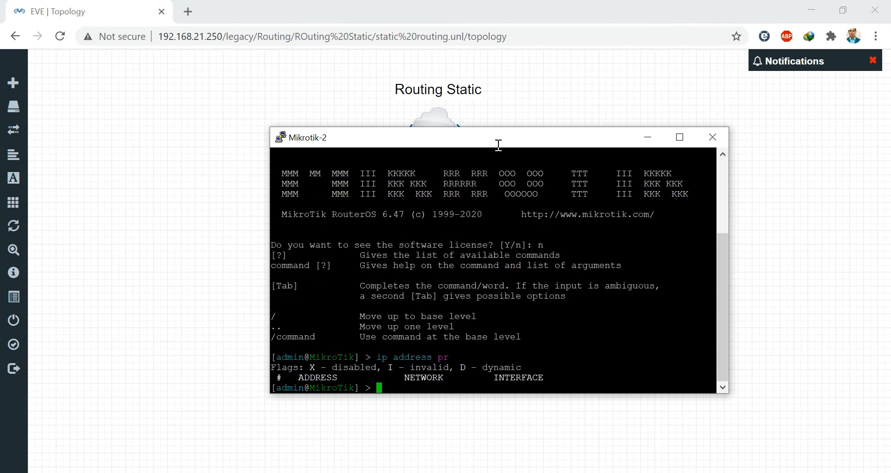
# - Add 192.168.21.11/24 on ether6 and print the address list to verify
pyautogui.write('ip address add address=')
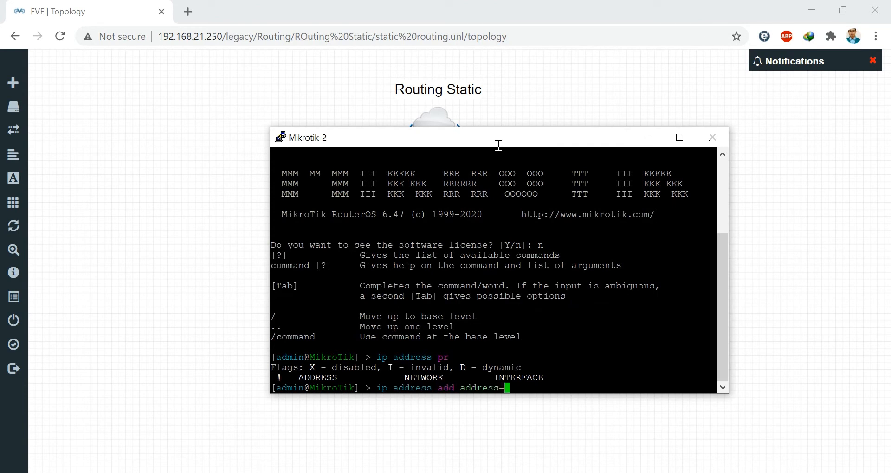
pyautogui.moveTo(497, 146); pyautogui.dragTo(487, 199)
pyautogui.write('19')
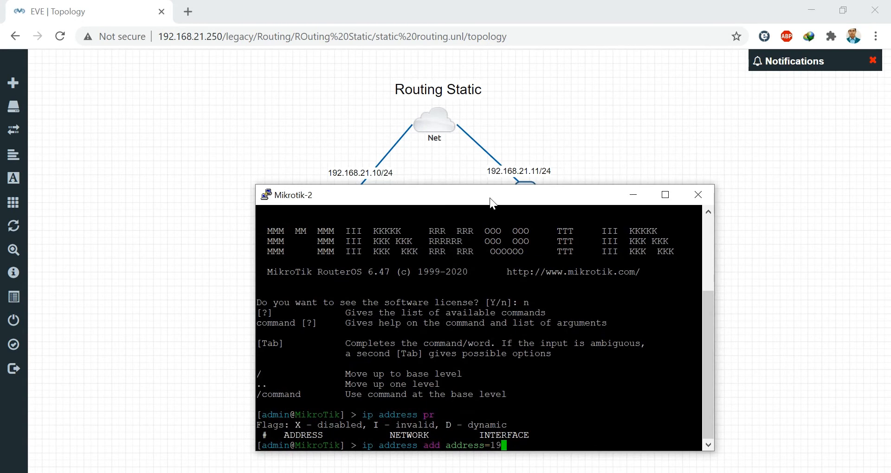
pyautogui.write('2.168.21.11/24 interface=')
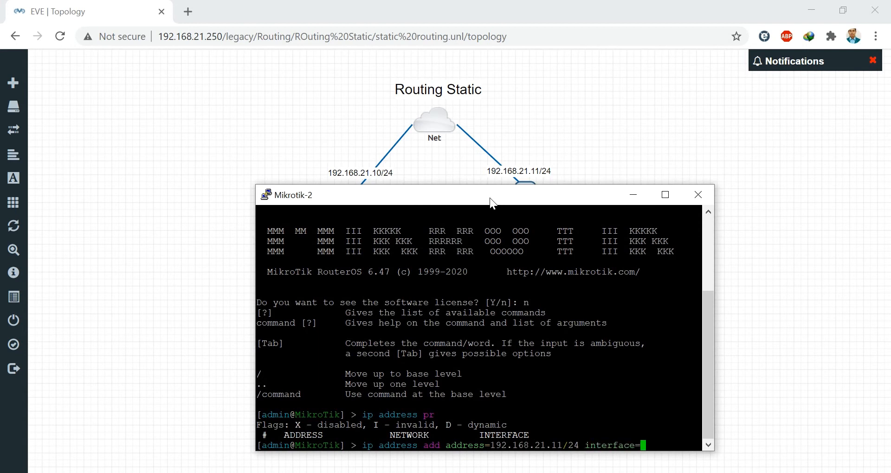
pyautogui.moveTo(492, 202); pyautogui.dragTo(493, 165)
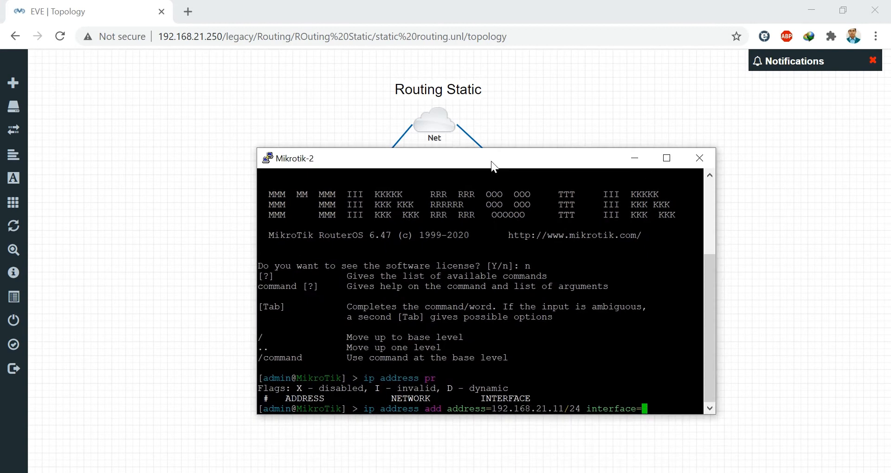
pyautogui.write('ether6')
pyautogui.press('Return')
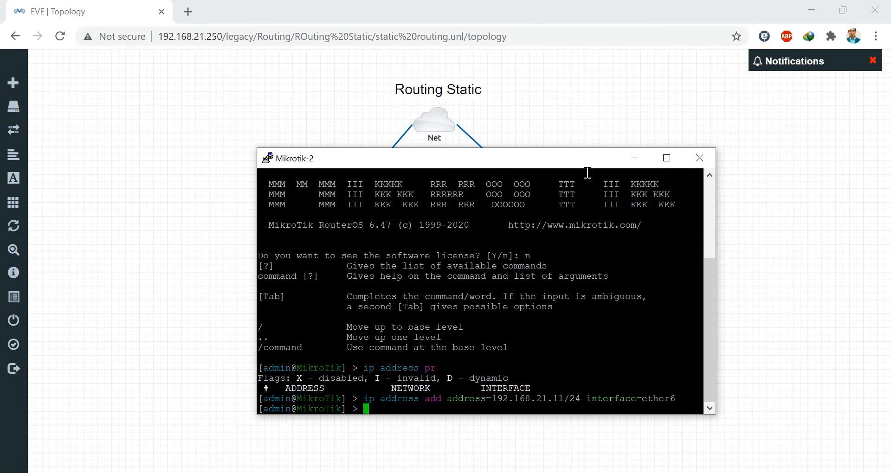
pyautogui.write('ip ad')
pyautogui.press('Tab')
pyautogui.write('pr')
pyautogui.press('Return')
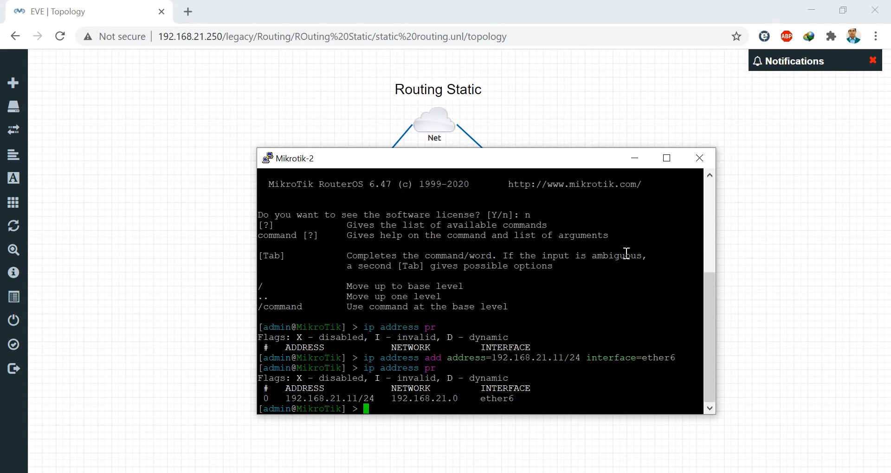
# - Minimize the console and connect a new WinBox session to Mikrotik-2 at 192.168.21.11
pyautogui.click(635, 158)
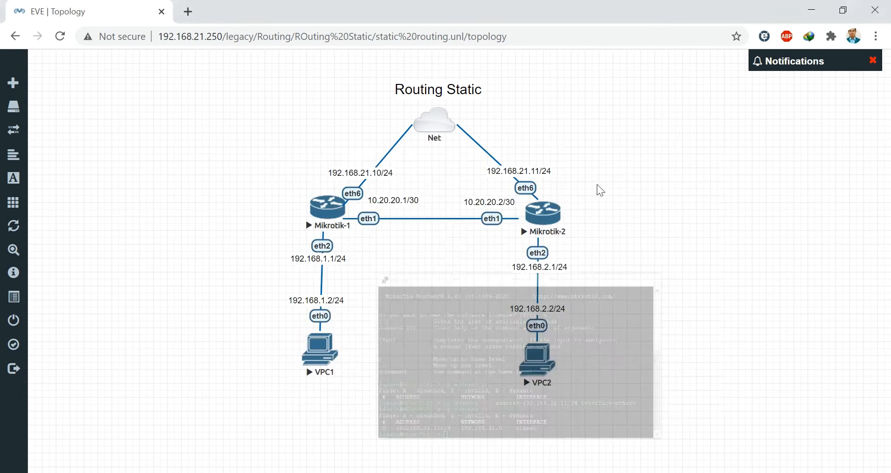
pyautogui.rightClick(465, 472)
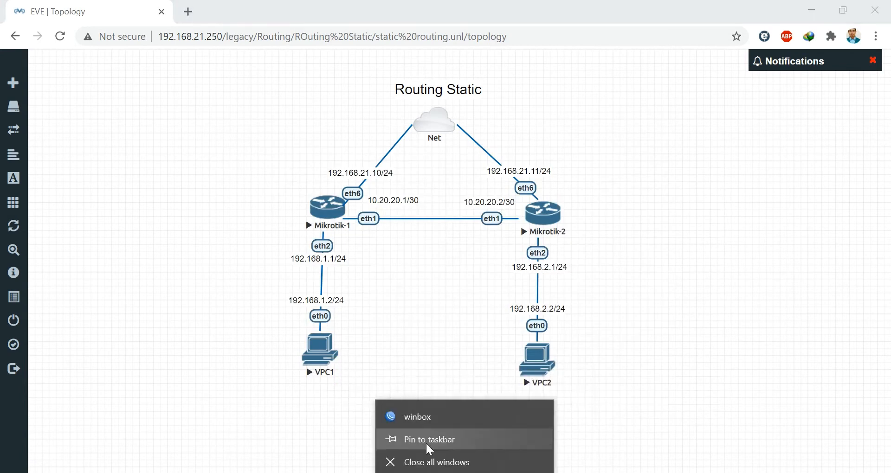
pyautogui.click(418, 417)
pyautogui.click(133, 55)
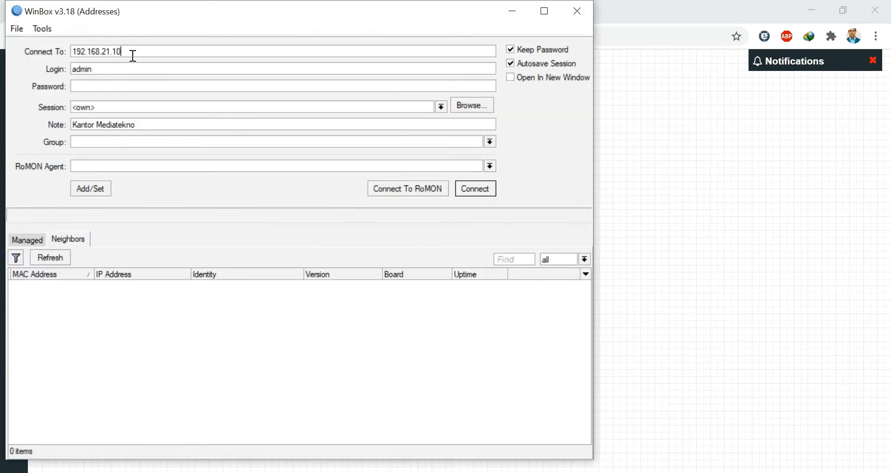
pyautogui.press('BackSpace')
pyautogui.click(481, 190)
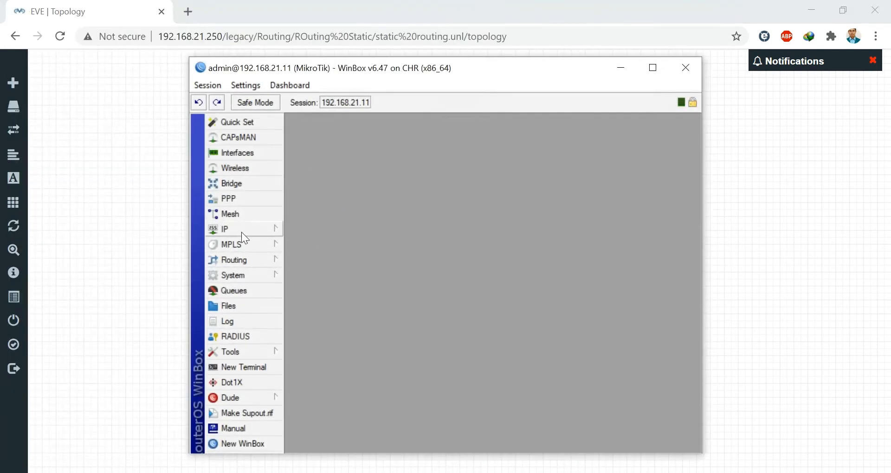
# - Change the System Identity to MikroTik2
pyautogui.click(243, 278)
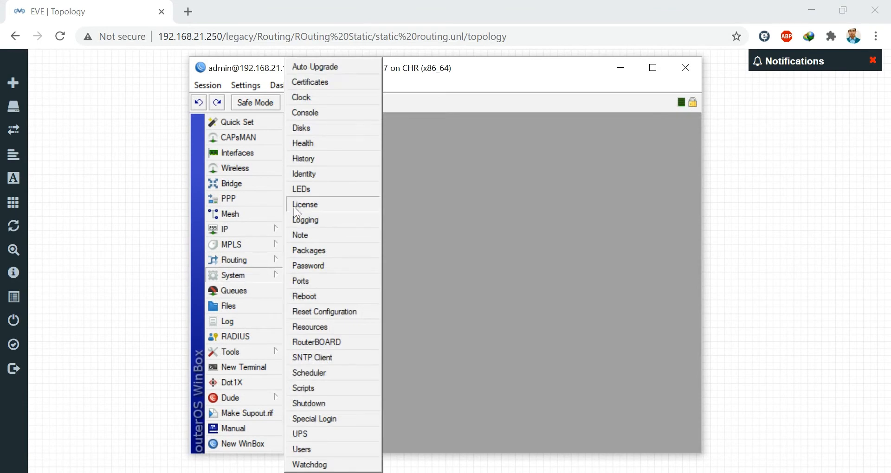
pyautogui.click(306, 174)
pyautogui.click(491, 267)
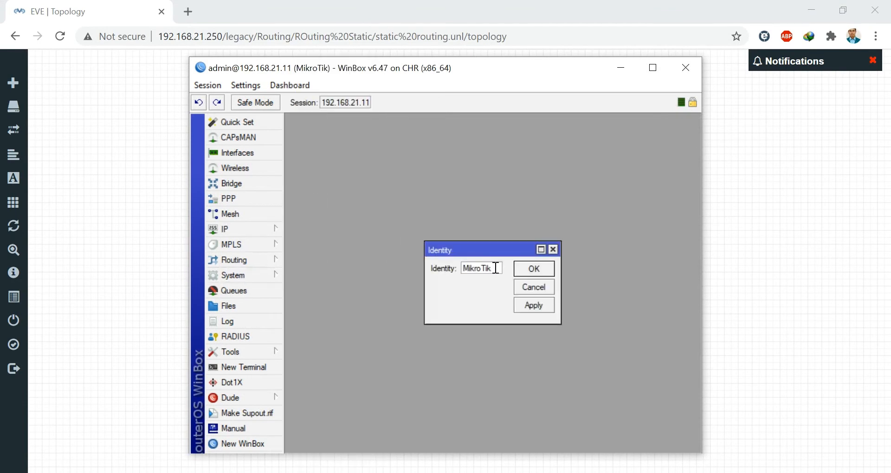
pyautogui.write('2')
pyautogui.click(539, 269)
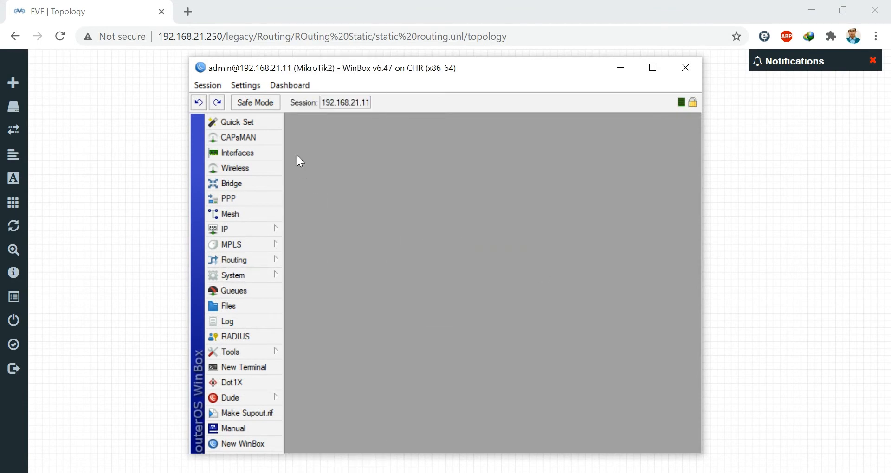
pyautogui.moveTo(244, 70); pyautogui.dragTo(363, 249)
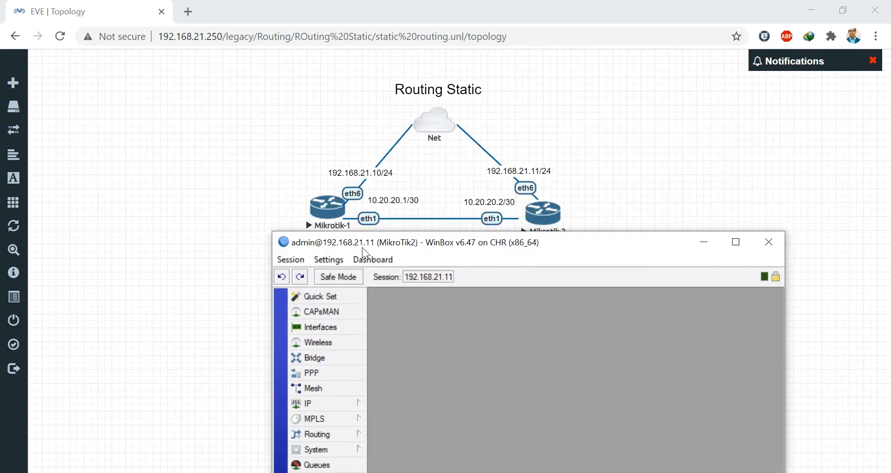
# - Open MikroTik2's IP Addresses list
pyautogui.click(328, 402)
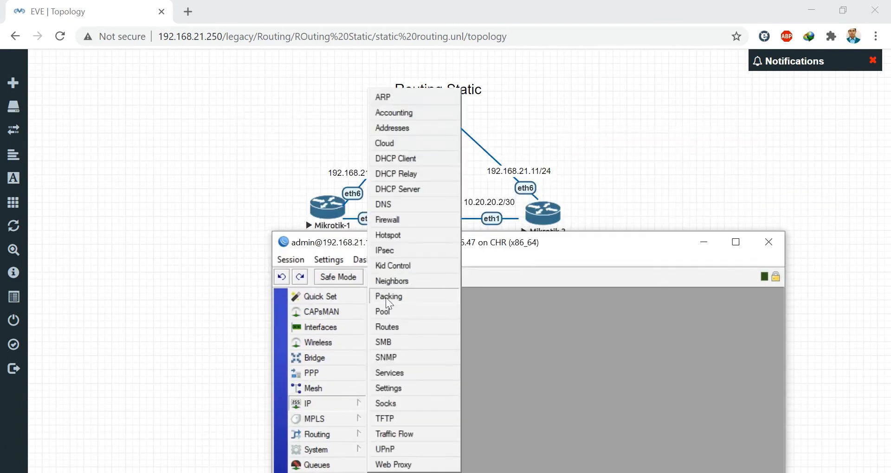
pyautogui.click(390, 134)
pyautogui.moveTo(516, 356); pyautogui.dragTo(496, 321)
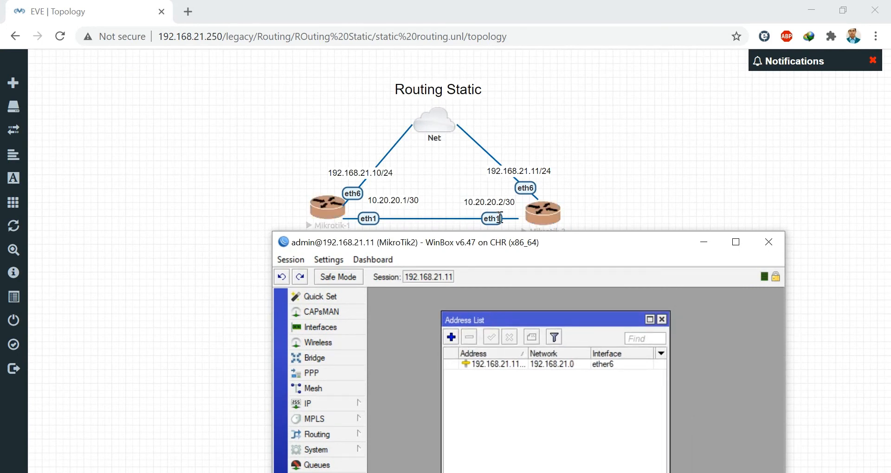
pyautogui.moveTo(555, 241); pyautogui.dragTo(555, 249)
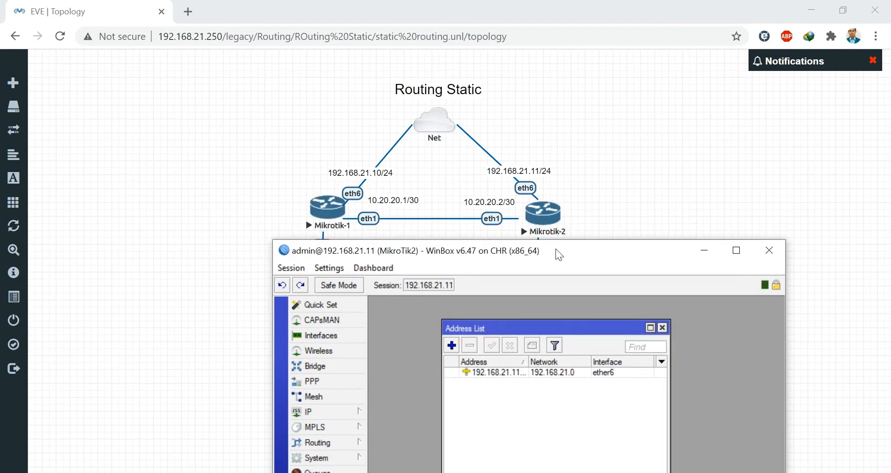
# - Add 10.20.20.2/30 on ether1 and apply it
pyautogui.click(452, 345)
pyautogui.moveTo(533, 389); pyautogui.dragTo(536, 303)
pyautogui.write('1')
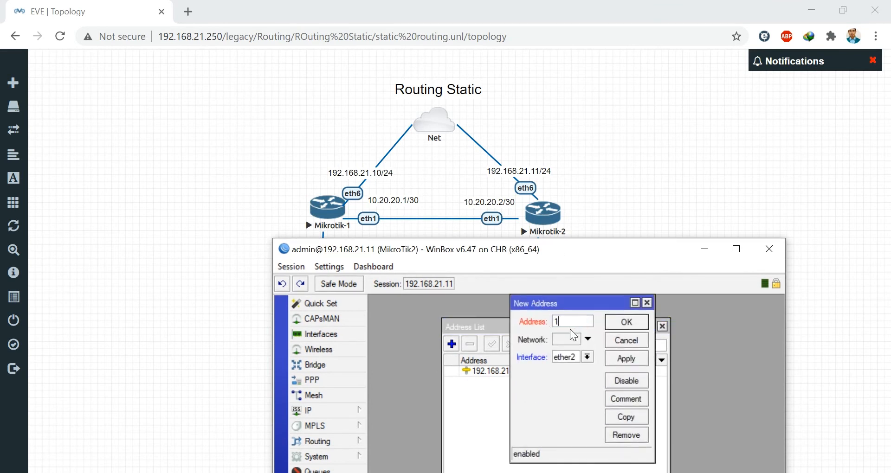
pyautogui.write('0.20.20.1')
pyautogui.press('BackSpace')
pyautogui.write('2/30')
pyautogui.click(588, 357)
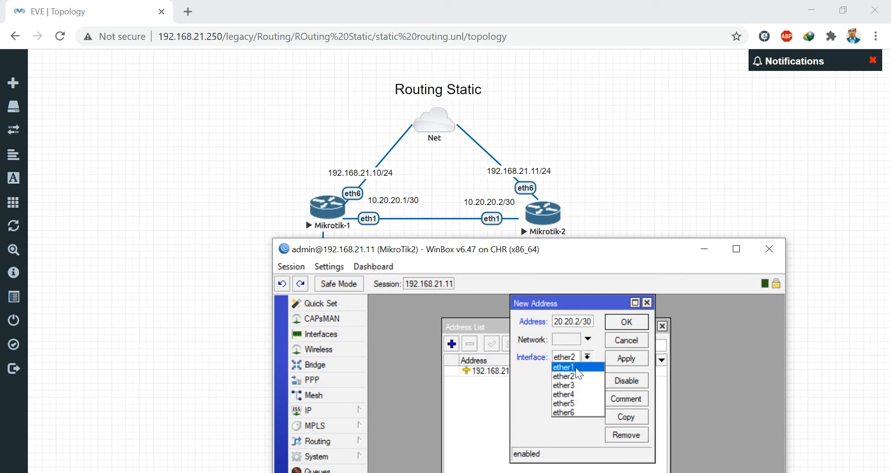
pyautogui.click(575, 367)
pyautogui.click(626, 359)
pyautogui.click(645, 327)
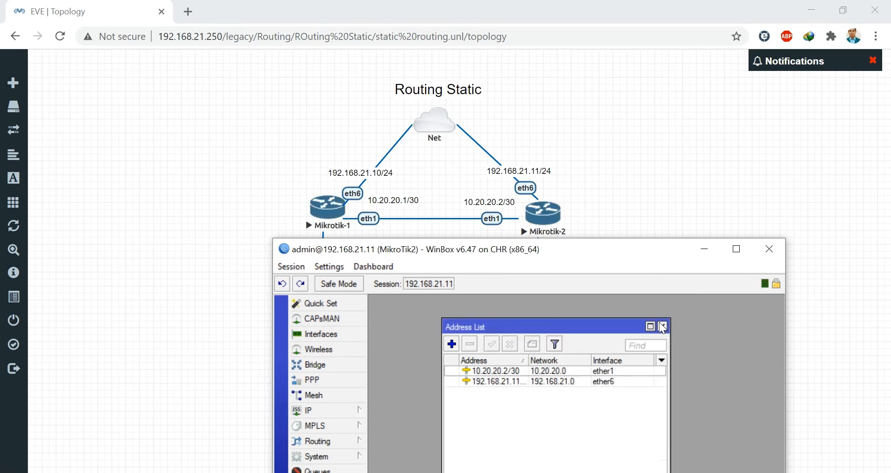
pyautogui.moveTo(499, 247); pyautogui.dragTo(509, 347)
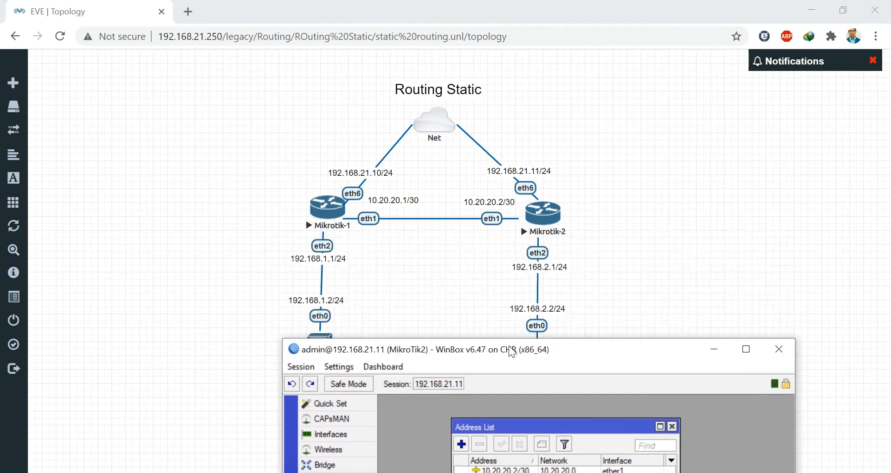
# - Add 192.168.2.1/24 on ether2 in the address list
pyautogui.moveTo(511, 353); pyautogui.dragTo(488, 217)
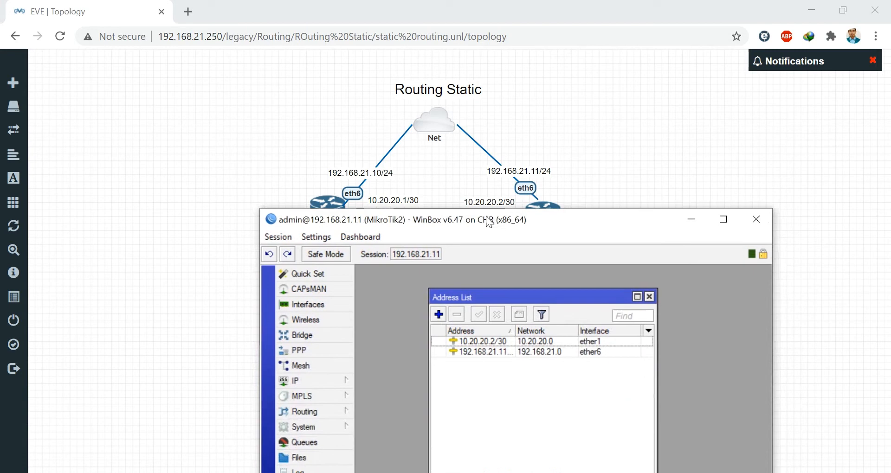
pyautogui.click(439, 309)
pyautogui.write('192')
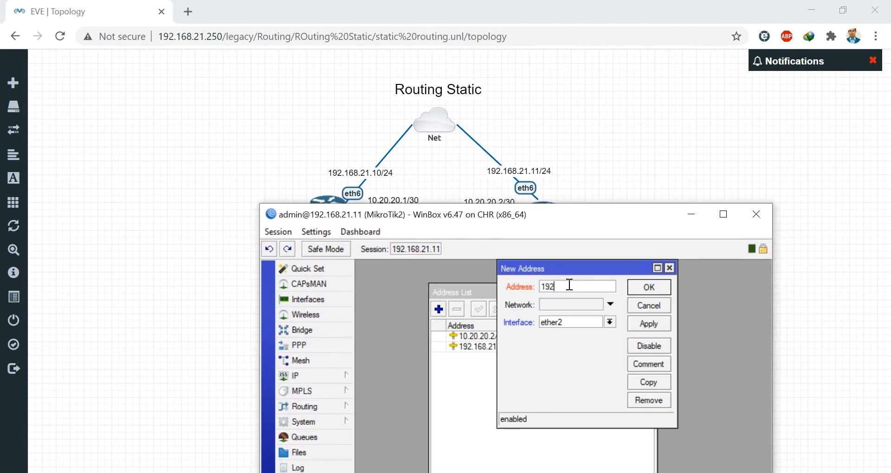
pyautogui.write('.168.2.1/24')
pyautogui.click(639, 325)
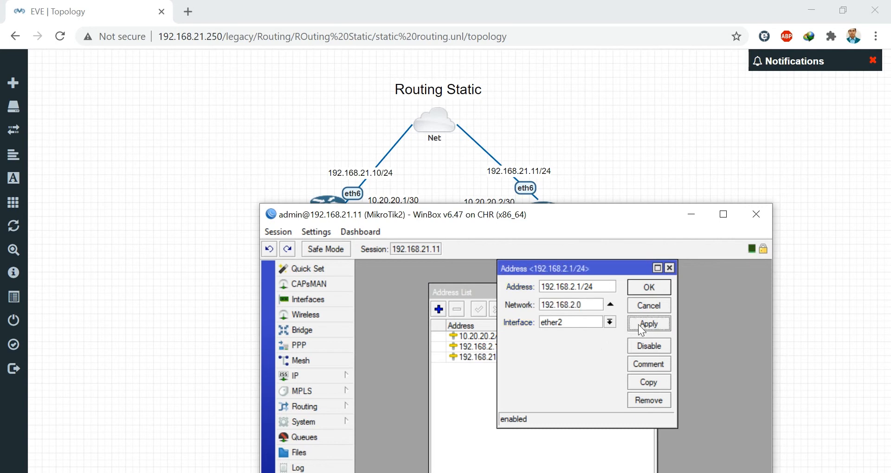
pyautogui.click(645, 283)
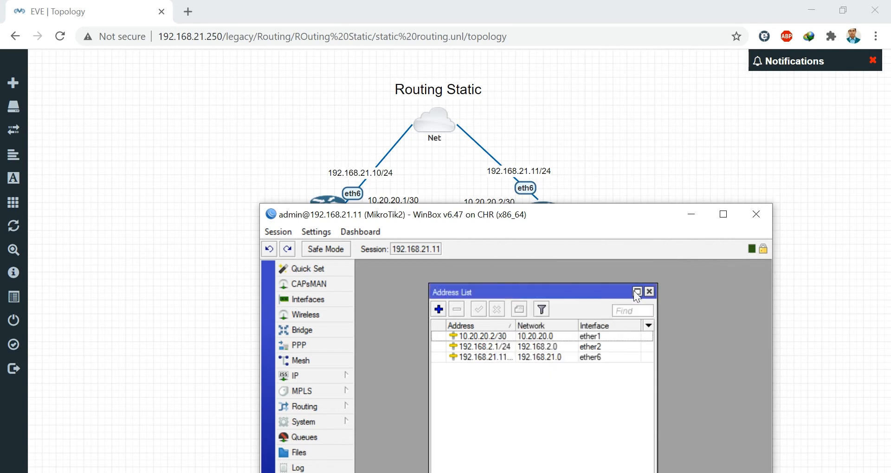
# - Open the Interfaces list showing ether1 through ether6
pyautogui.click(319, 305)
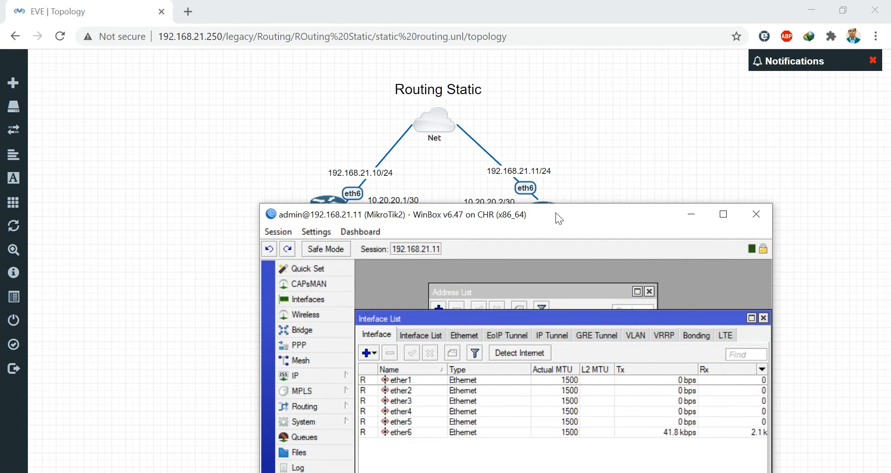
pyautogui.moveTo(555, 212)
pyautogui.mouseDown()
pyautogui.moveTo(564, 369)
pyautogui.moveTo(558, 217)
pyautogui.mouseUp()
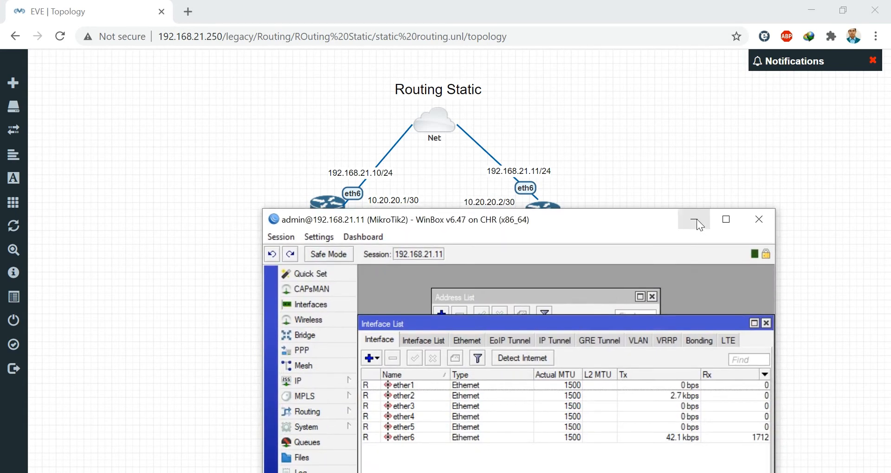
pyautogui.moveTo(446, 225); pyautogui.dragTo(468, 236)
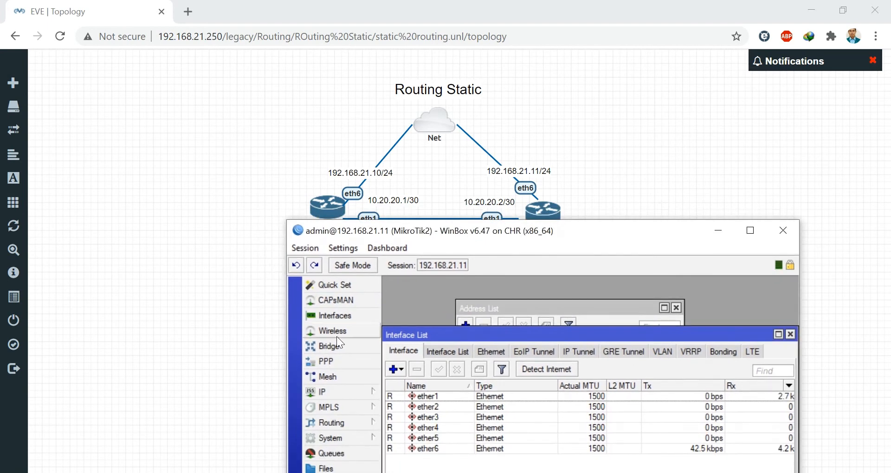
pyautogui.moveTo(447, 230); pyautogui.dragTo(454, 288)
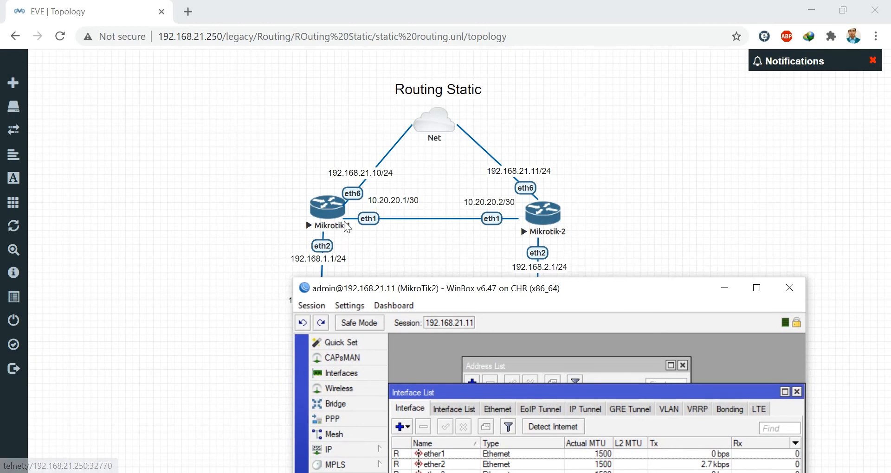
pyautogui.moveTo(430, 290); pyautogui.dragTo(372, 225)
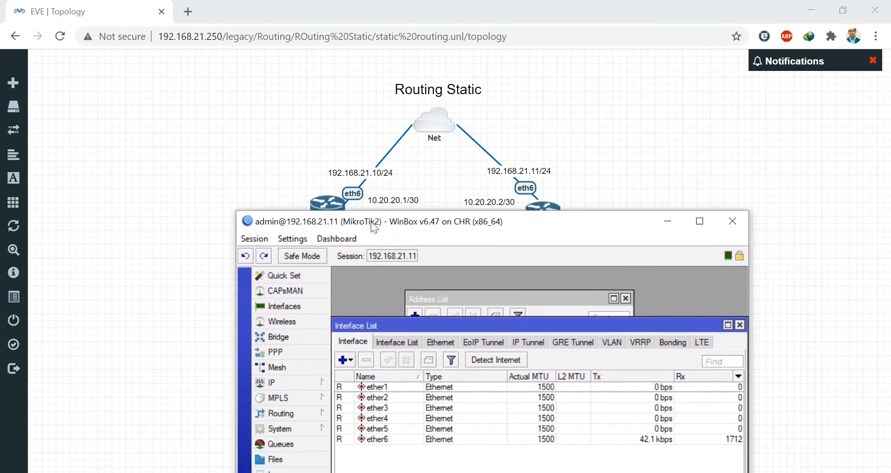
# - Recheck MikroTik2's address list, then open a New Terminal at the RouterOS prompt
pyautogui.click(282, 384)
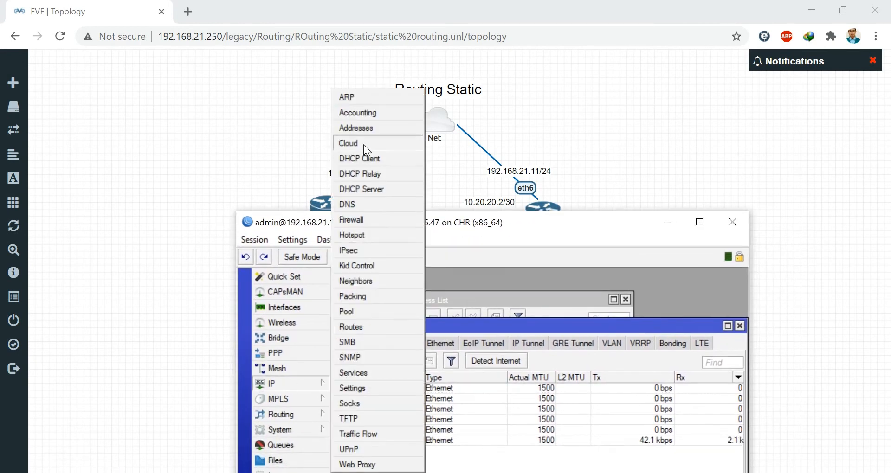
pyautogui.click(362, 126)
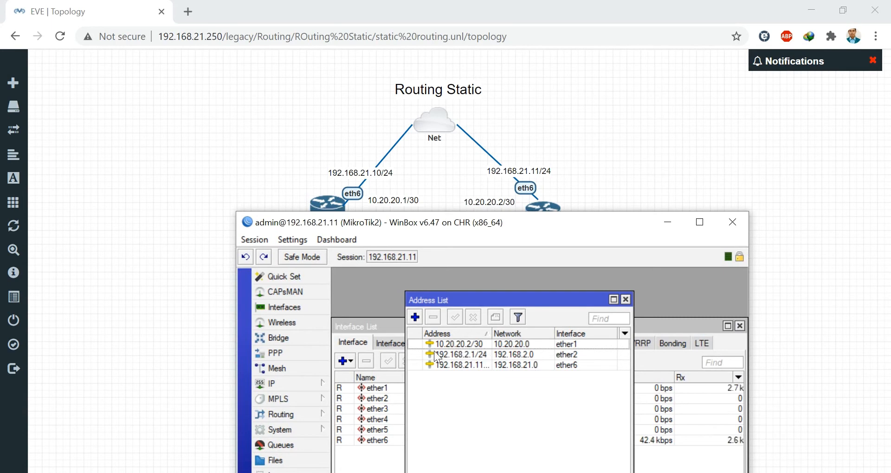
pyautogui.moveTo(442, 228); pyautogui.dragTo(463, 219)
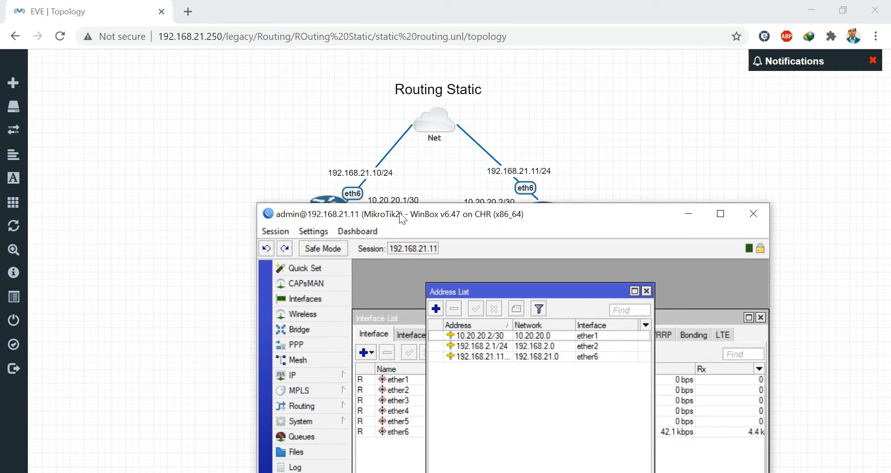
pyautogui.moveTo(399, 213); pyautogui.dragTo(388, 87)
pyautogui.click(299, 381)
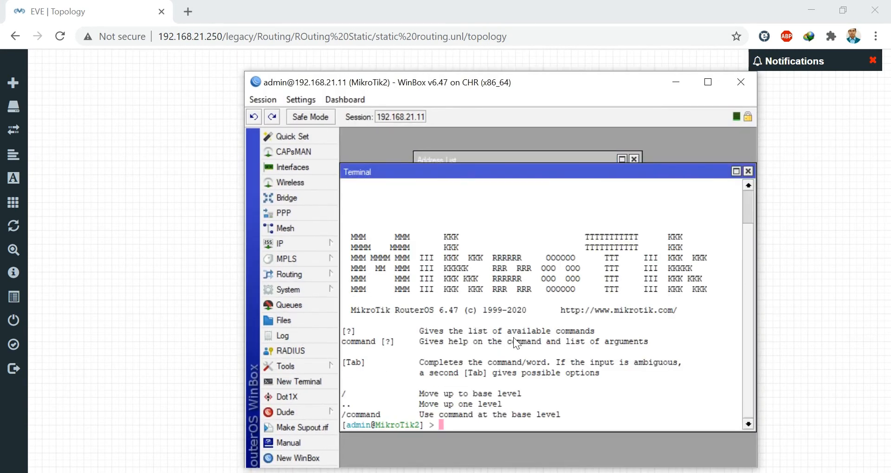
# - From the MikroTik2 WinBox terminal, ping 10.20.20.1 and stop after two replies with 0% loss
pyautogui.write('ping 10.20.20.1')
pyautogui.press('Return')
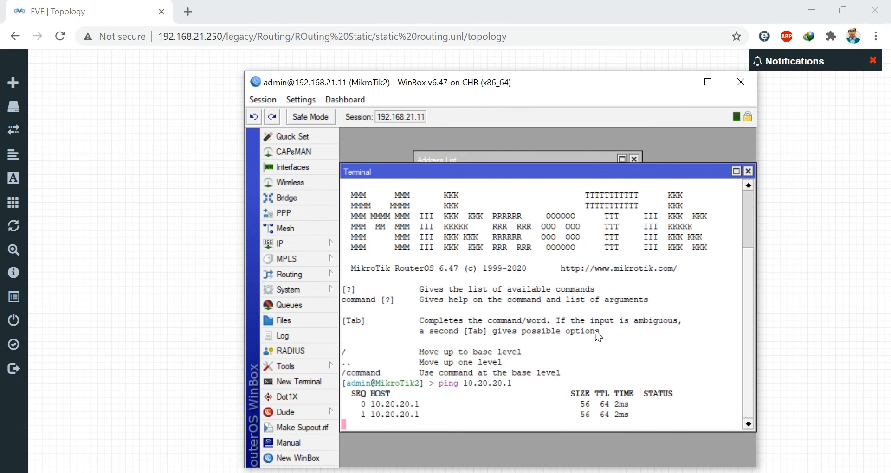
pyautogui.hotkey('ctrl', 'c')
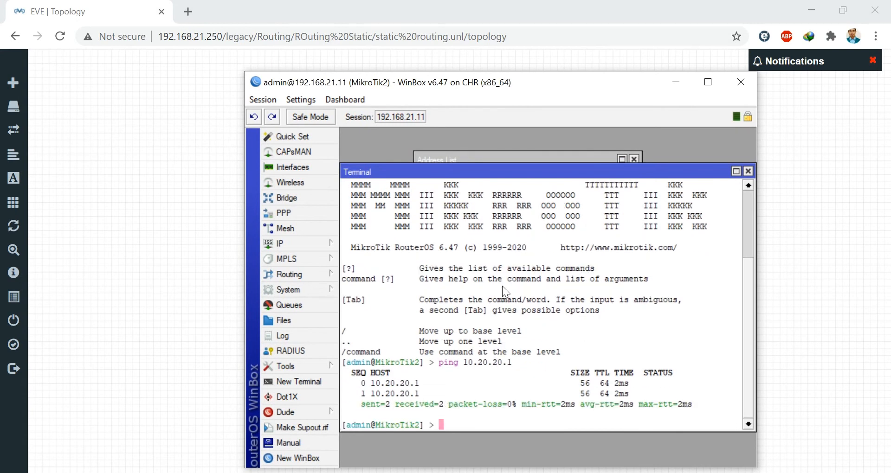
# - Move the WinBox window to reveal the Routing Static topology, router labels, eth2 links and cloud node
pyautogui.moveTo(480, 86); pyautogui.dragTo(452, 240)
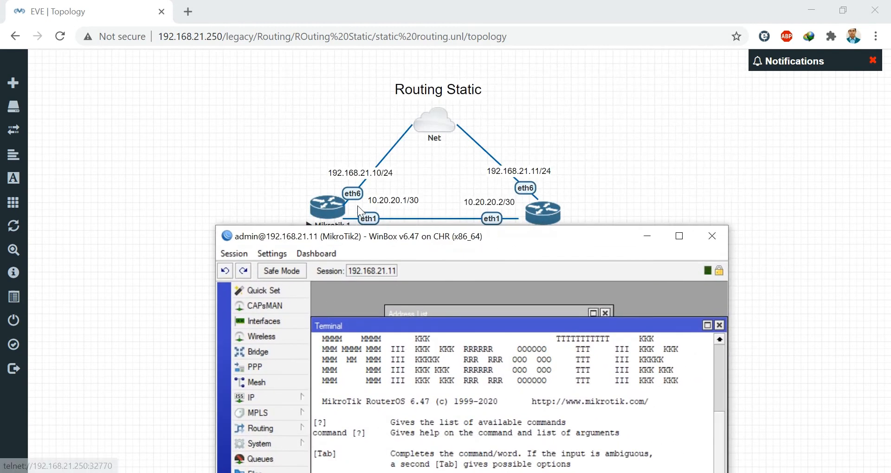
pyautogui.moveTo(408, 241); pyautogui.dragTo(389, 101)
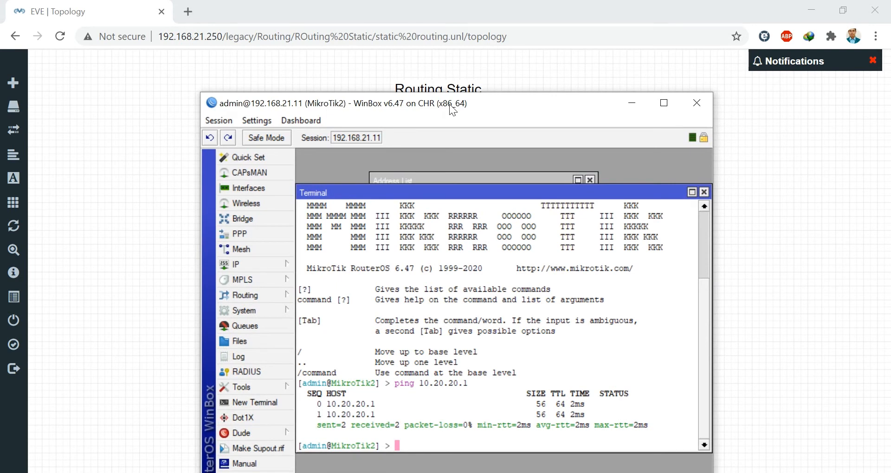
pyautogui.moveTo(449, 109); pyautogui.dragTo(460, 343)
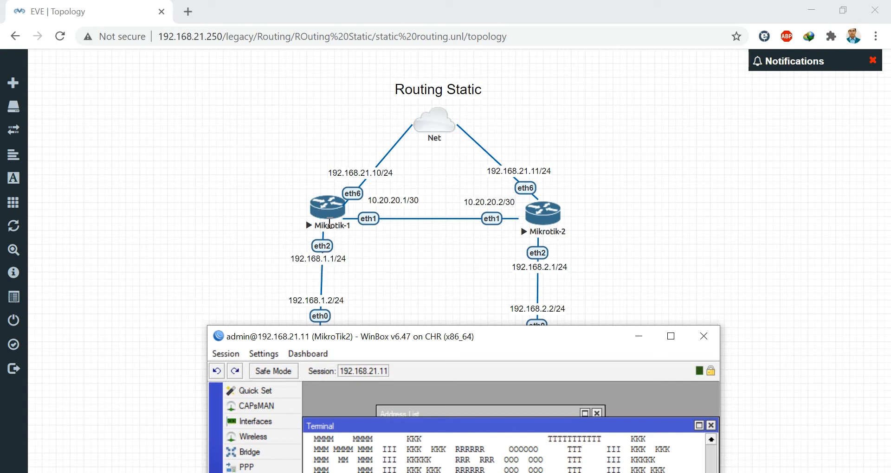
# - In MikroTik2's IP > Routes list, start a new route with destination 192.168.1.0/24
pyautogui.moveTo(398, 337); pyautogui.dragTo(407, 120)
pyautogui.click(273, 277)
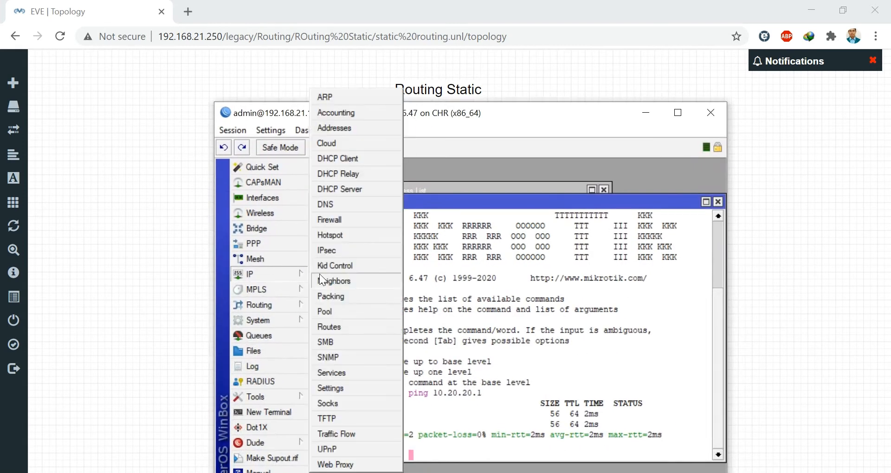
pyautogui.click(327, 327)
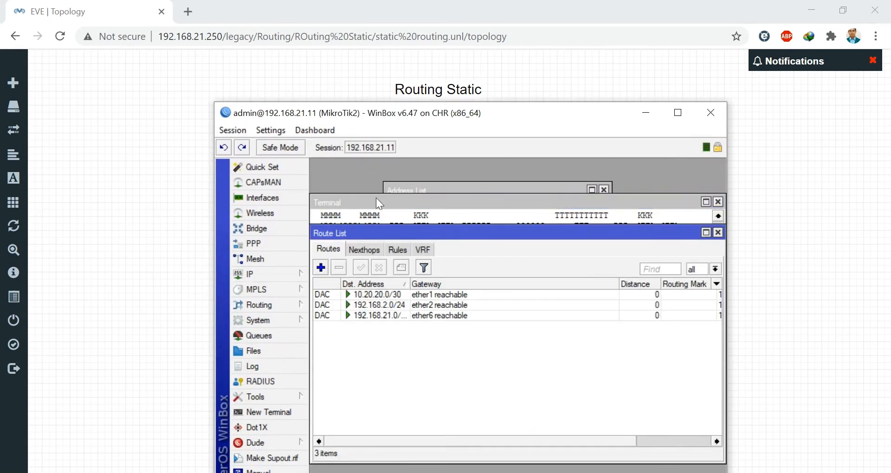
pyautogui.moveTo(386, 117); pyautogui.dragTo(396, 158)
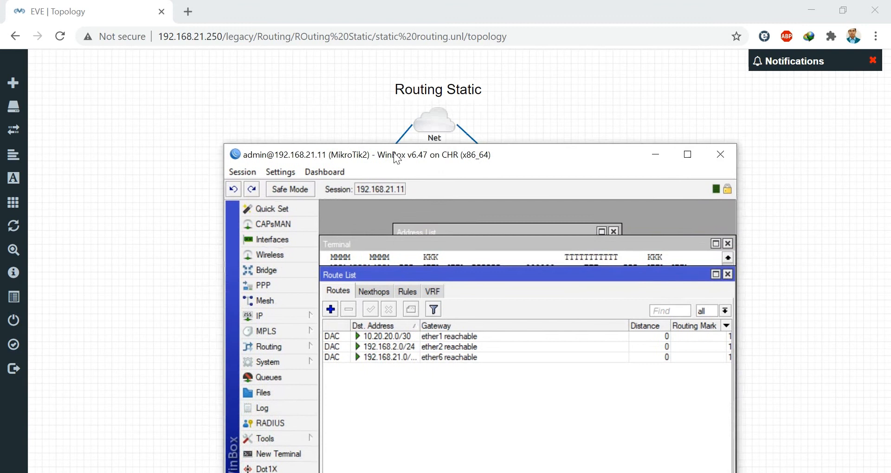
pyautogui.click(331, 309)
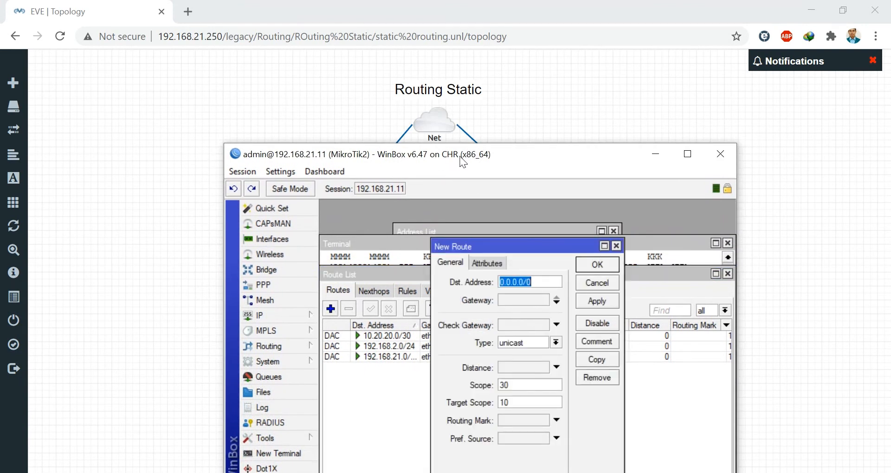
pyautogui.moveTo(463, 161); pyautogui.dragTo(619, 99)
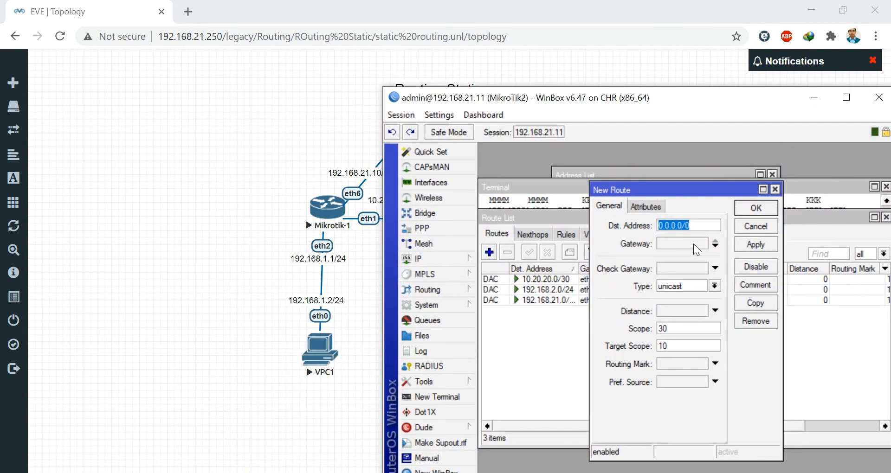
pyautogui.write('192')
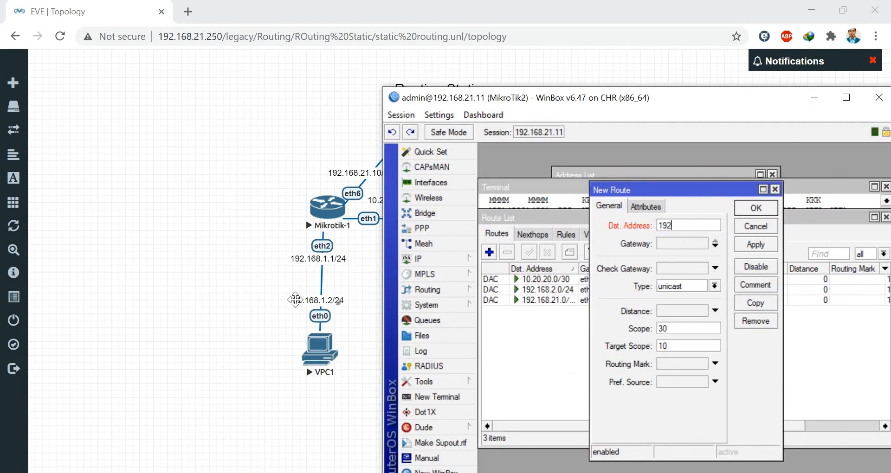
pyautogui.write('.168.1.0/24')
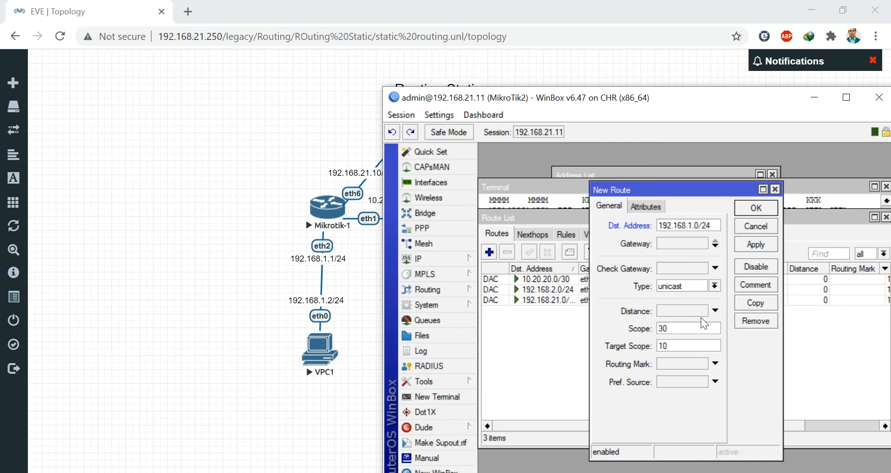
# - Set the new route's gateway to 10.20.20.1, then apply and save it
pyautogui.click(666, 251)
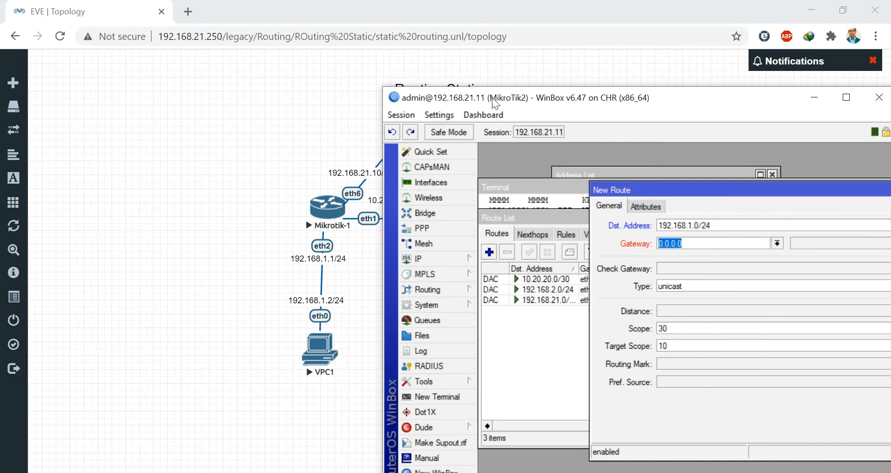
pyautogui.moveTo(492, 97); pyautogui.dragTo(556, 90)
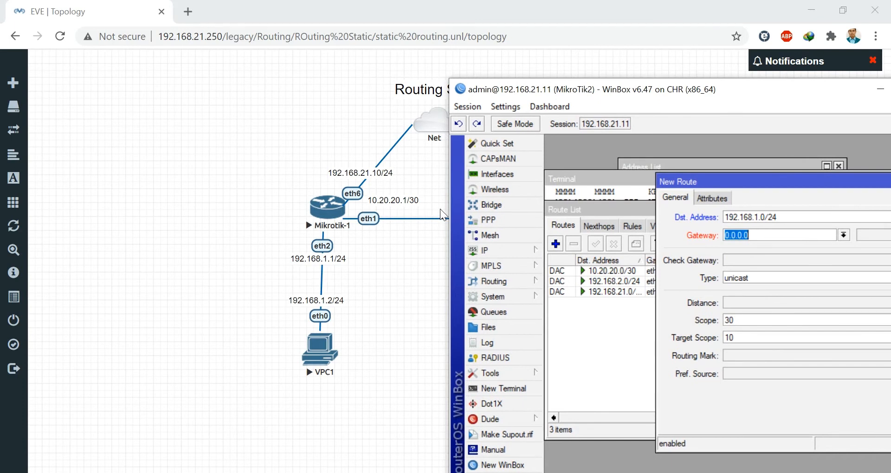
pyautogui.moveTo(532, 95); pyautogui.dragTo(517, 112)
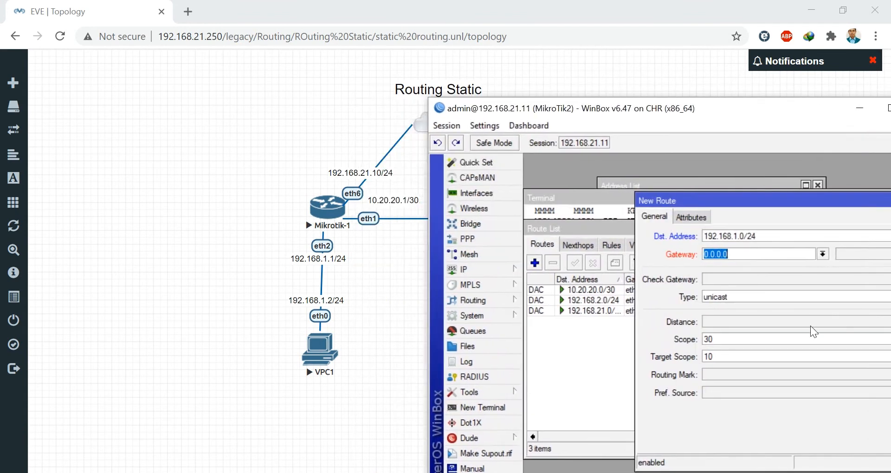
pyautogui.write('10')
pyautogui.write('20.20.1')
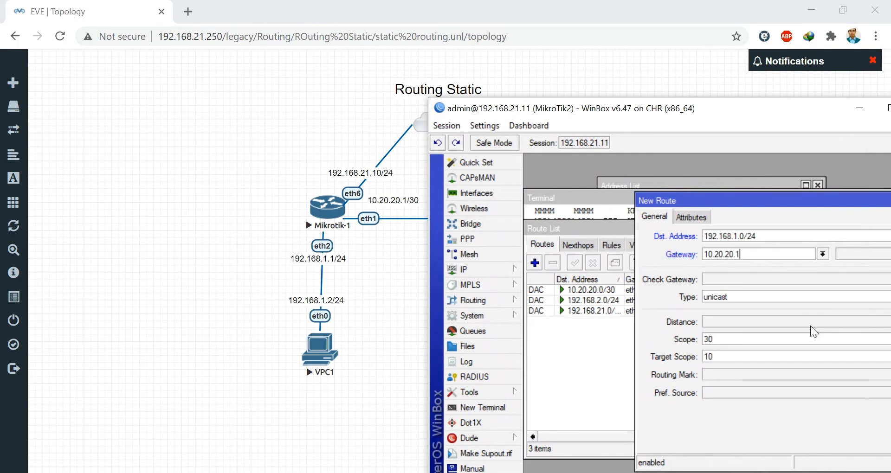
pyautogui.moveTo(788, 199); pyautogui.dragTo(594, 190)
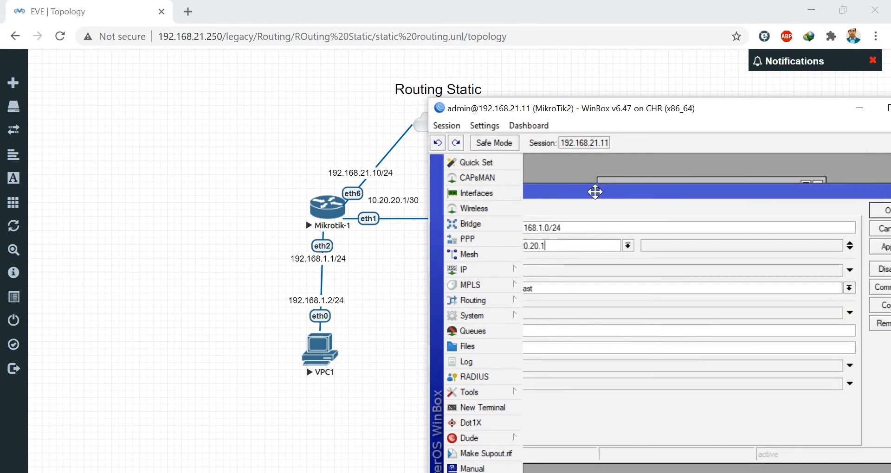
pyautogui.click(880, 250)
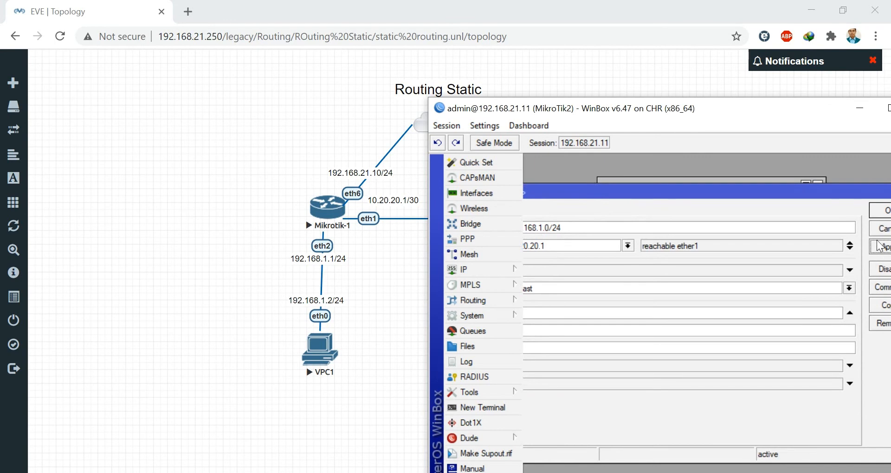
pyautogui.click(880, 211)
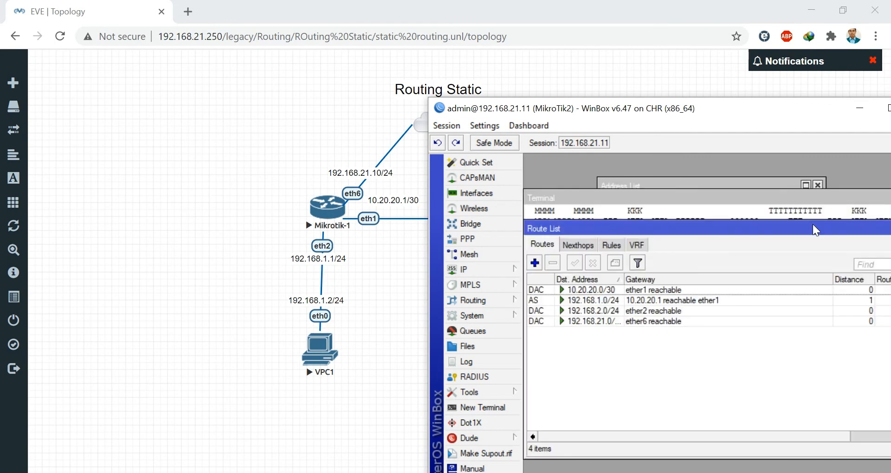
pyautogui.moveTo(812, 224); pyautogui.dragTo(872, 222)
# - Ping 192.168.1.1 from MikroTik2's terminal (3 of 3 replies), then minimize its WinBox window
pyautogui.click(563, 390)
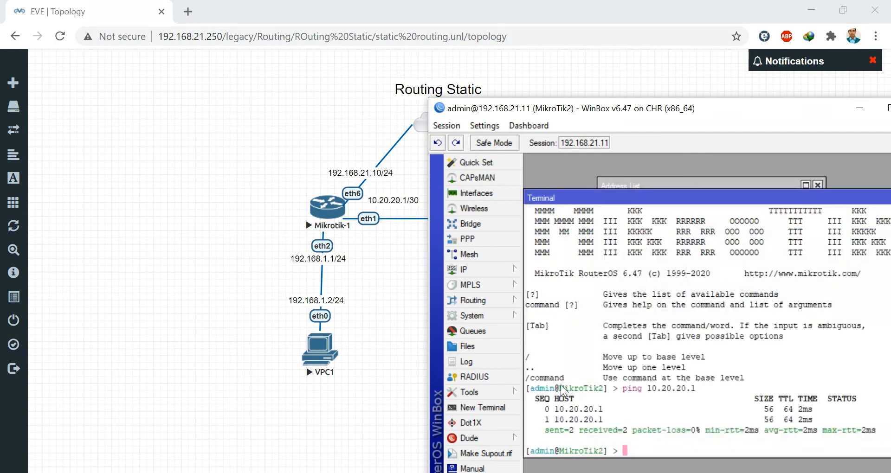
pyautogui.write('ping 192.168.1.1')
pyautogui.press('Return')
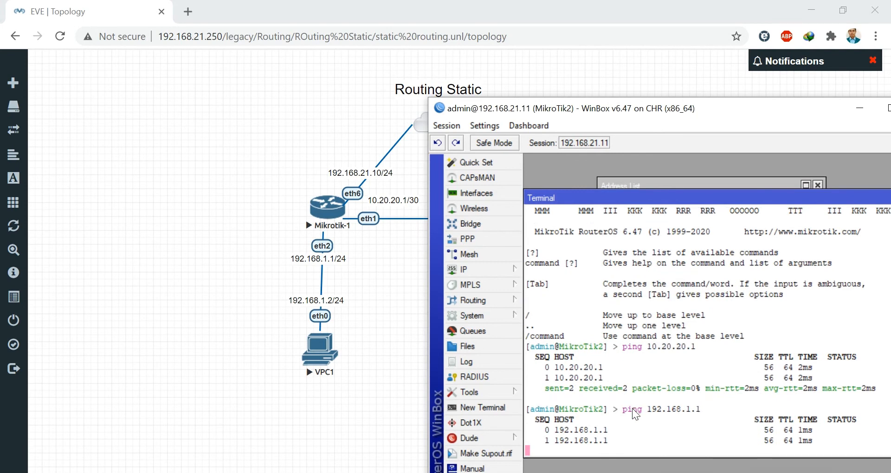
pyautogui.hotkey('ctrl', 'c')
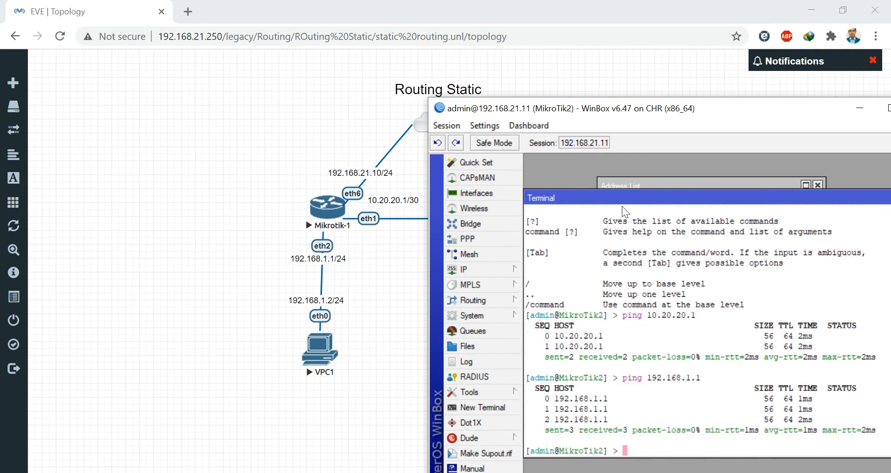
pyautogui.moveTo(656, 115); pyautogui.dragTo(436, 112)
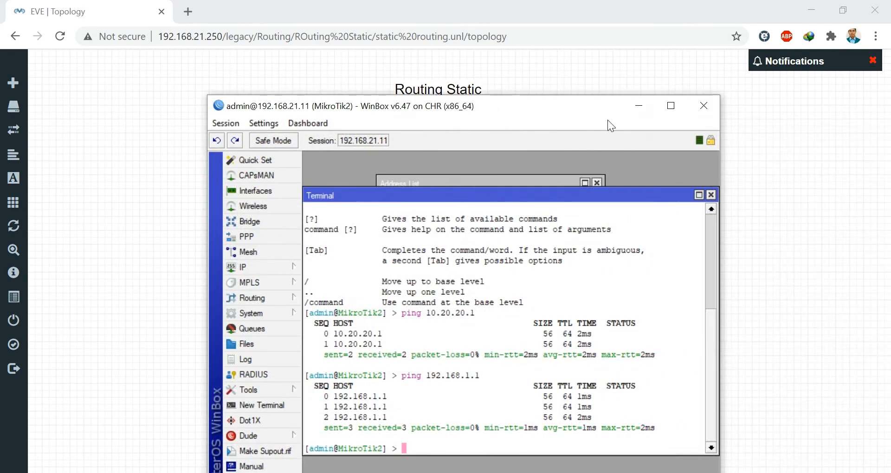
pyautogui.click(640, 112)
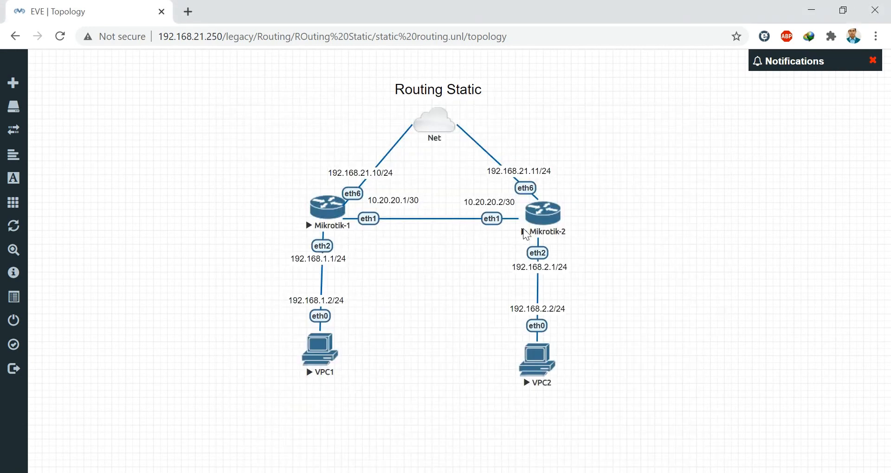
pyautogui.click(464, 472)
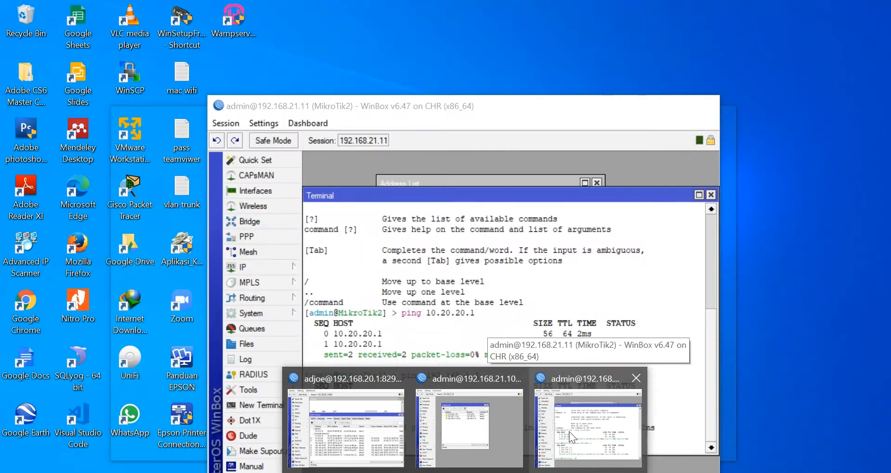
# - On MikroTik1, ping 192.168.2.1, confirm it fails with 100% loss, then close the terminal
pyautogui.click(489, 416)
pyautogui.moveTo(560, 74); pyautogui.dragTo(219, 83)
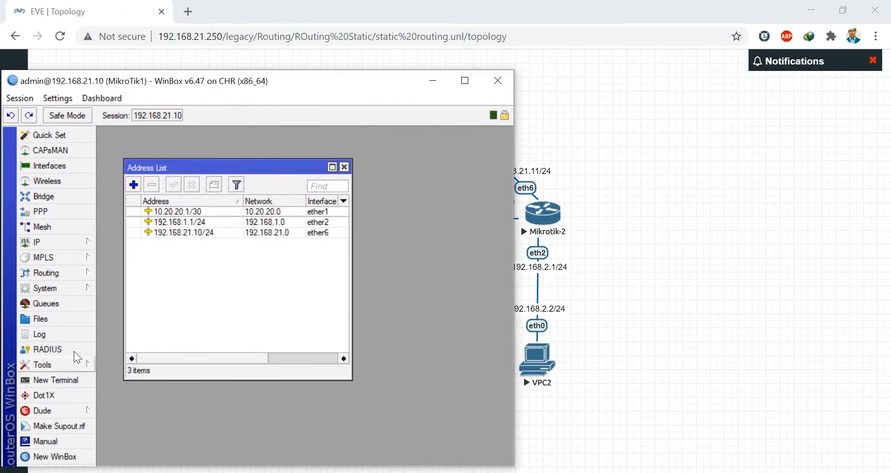
pyautogui.click(74, 382)
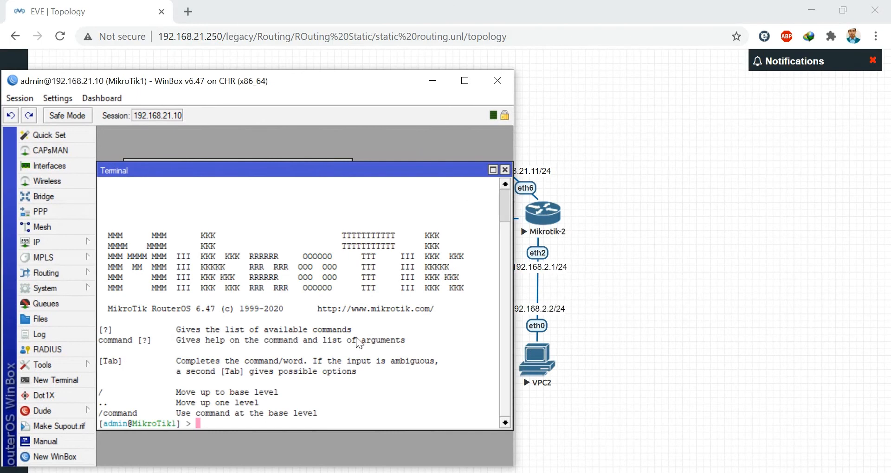
pyautogui.write('ping 192.168.2.1')
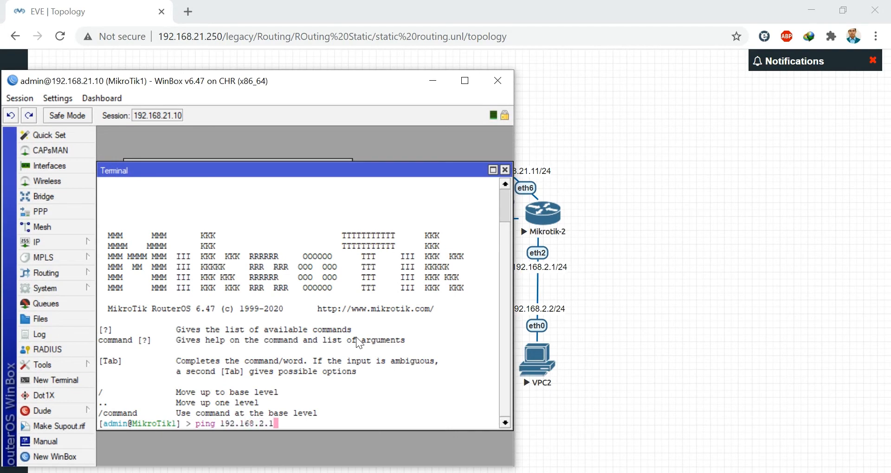
pyautogui.press('Return')
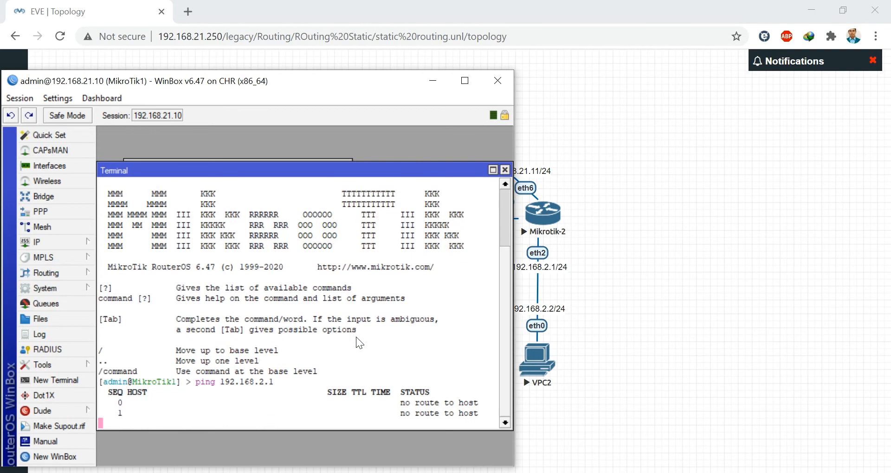
pyautogui.hotkey('ctrl', 'c')
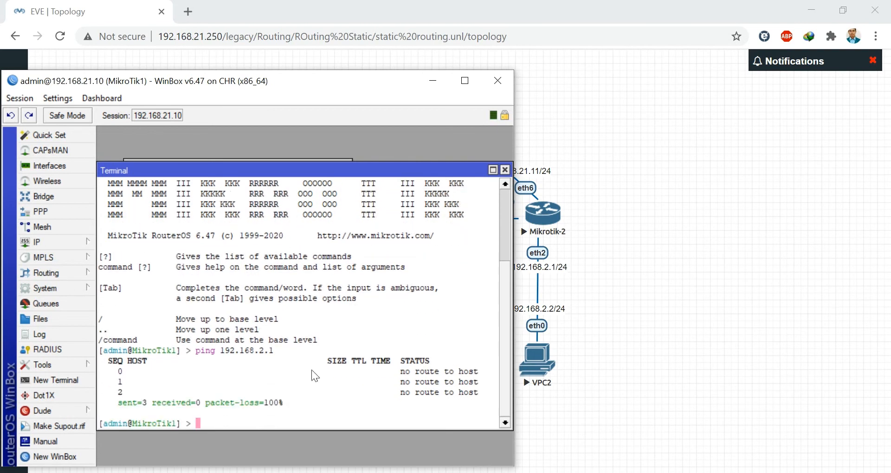
pyautogui.click(504, 170)
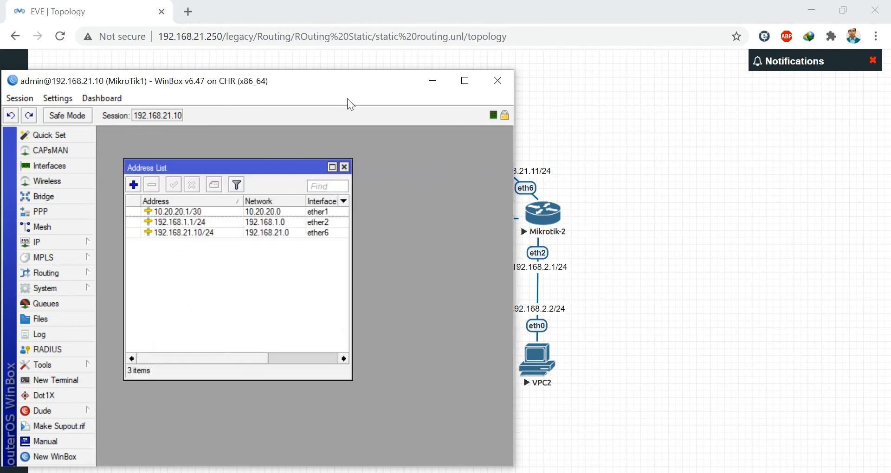
pyautogui.moveTo(338, 85); pyautogui.dragTo(436, 92)
pyautogui.click(166, 249)
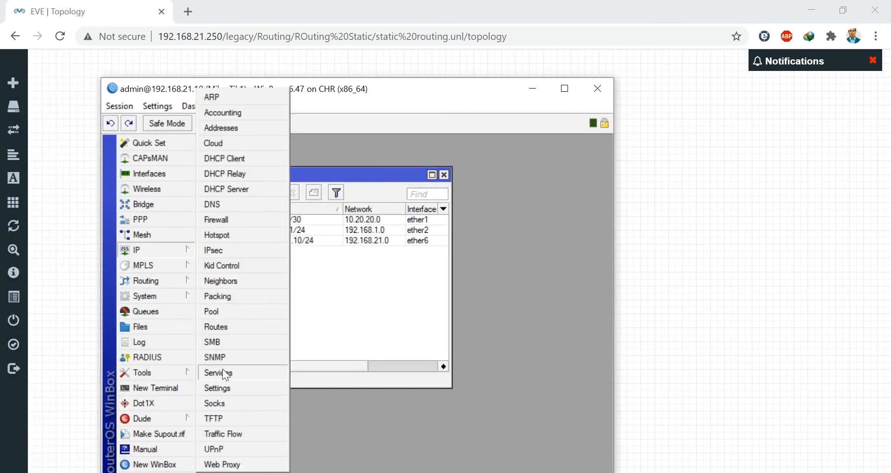
# - In MikroTik1's route list, start a new route with destination 192.168.2.0/24
pyautogui.click(216, 327)
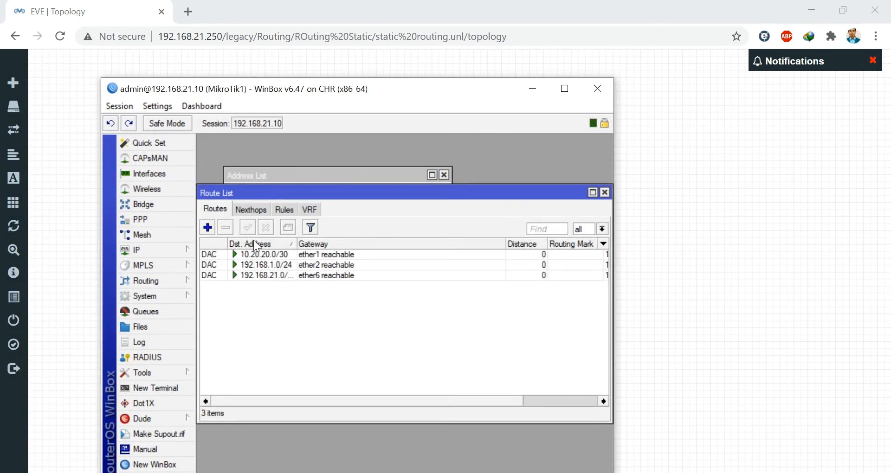
pyautogui.click(210, 228)
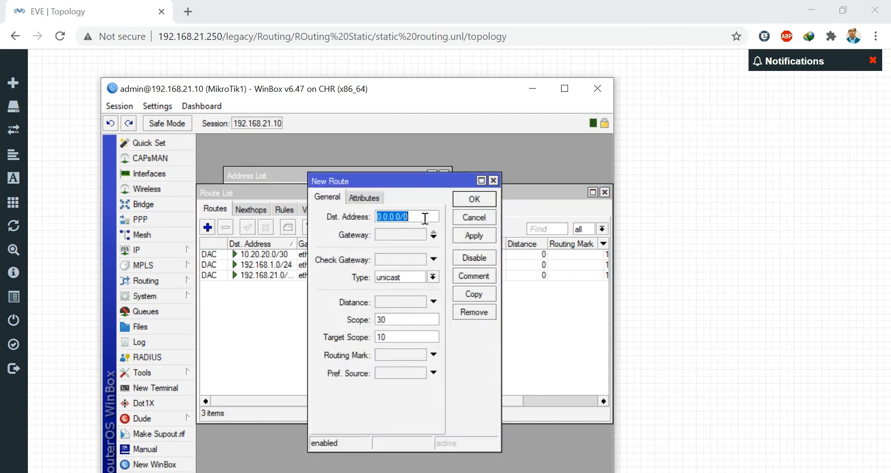
pyautogui.moveTo(477, 88); pyautogui.dragTo(340, 94)
pyautogui.press('BackSpace')
pyautogui.write('1')
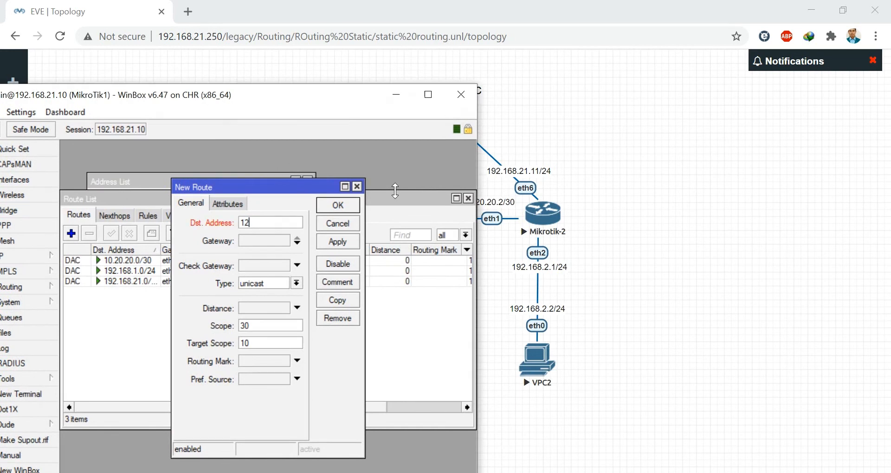
pyautogui.write('92.168.2.0/24')
# - Set the route's gateway to 10.20.20.2, then apply and save it
pyautogui.moveTo(343, 93); pyautogui.dragTo(358, 275)
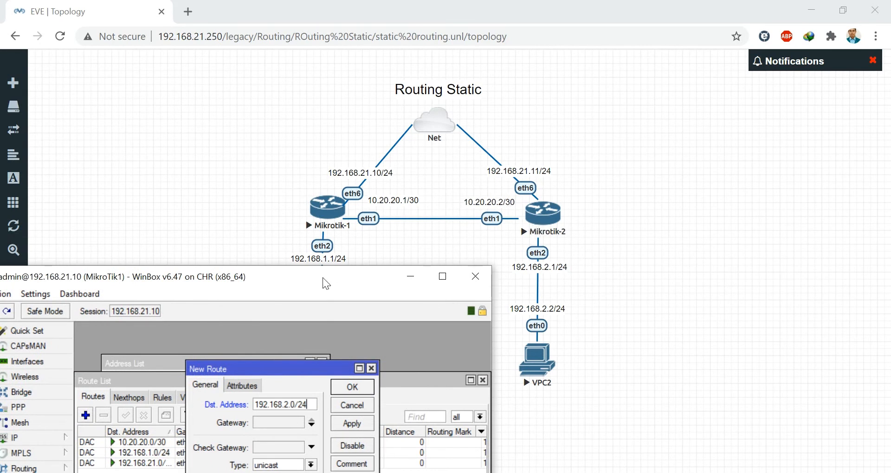
pyautogui.moveTo(323, 277); pyautogui.dragTo(342, 103)
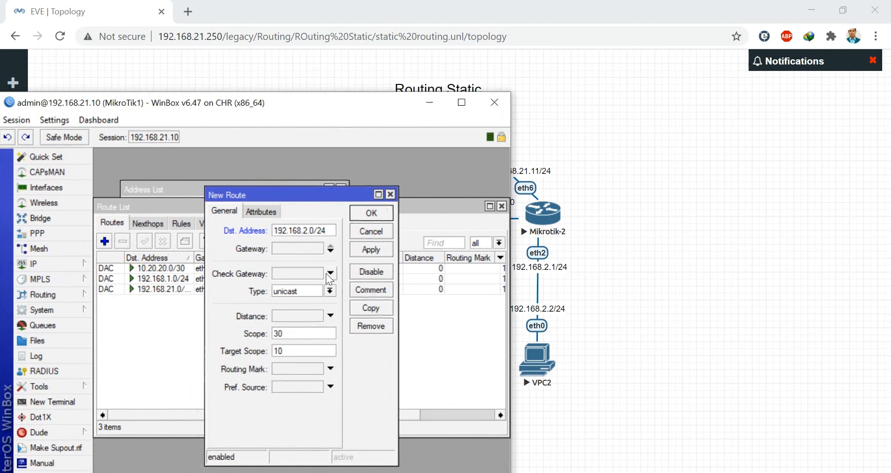
pyautogui.click(291, 251)
pyautogui.write('10.2')
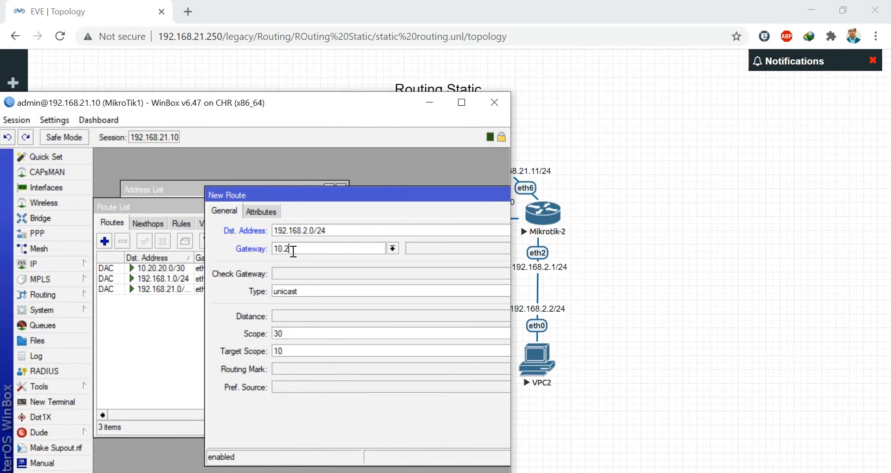
pyautogui.write('0.20.2')
pyautogui.moveTo(389, 201); pyautogui.dragTo(248, 187)
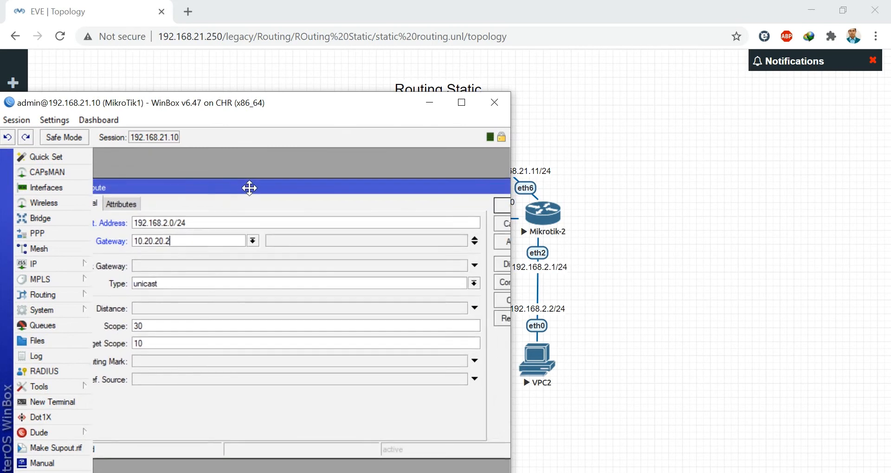
pyautogui.moveTo(412, 196); pyautogui.dragTo(378, 195)
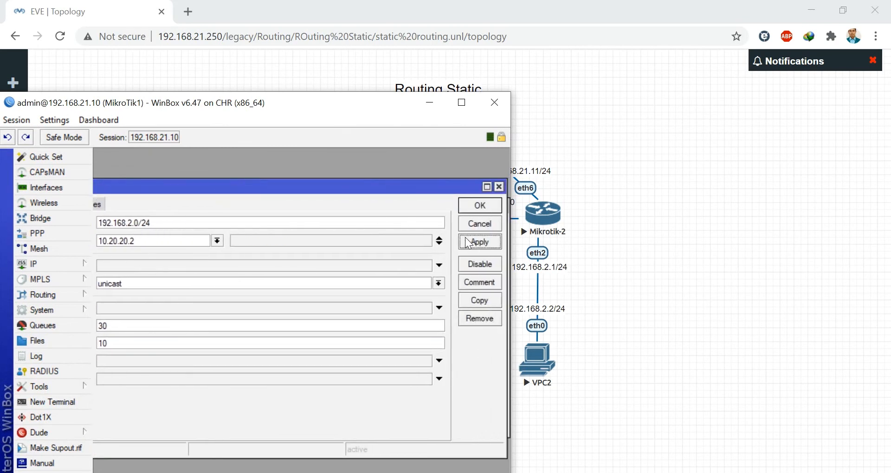
pyautogui.click(469, 240)
pyautogui.click(477, 210)
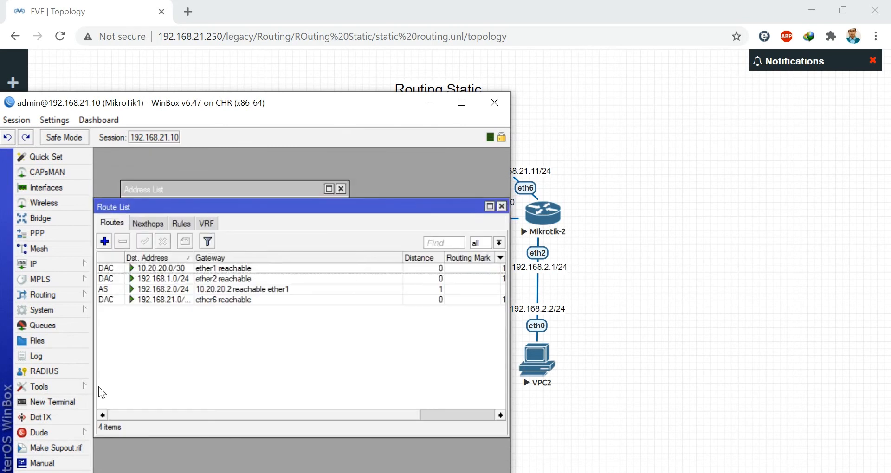
pyautogui.click(72, 400)
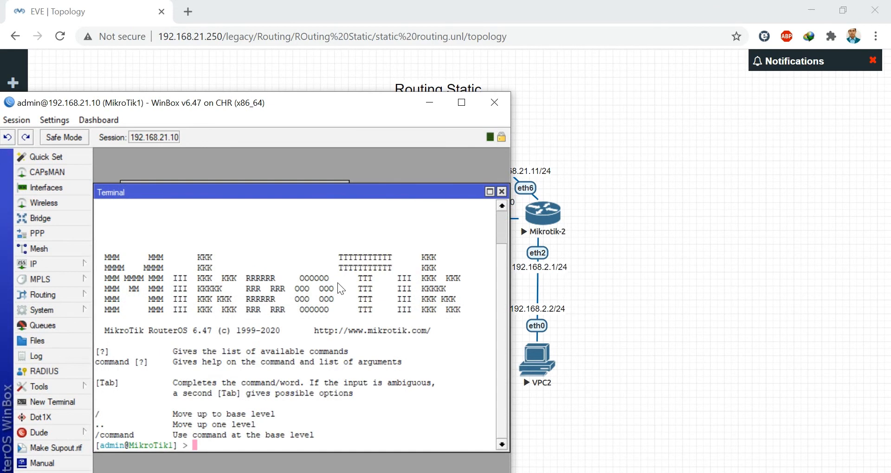
# - Ping 192.168.2.1 from MikroTik1 to confirm a reply, then minimize WinBox
pyautogui.write('ping 192.168.2.1')
pyautogui.press('Return')
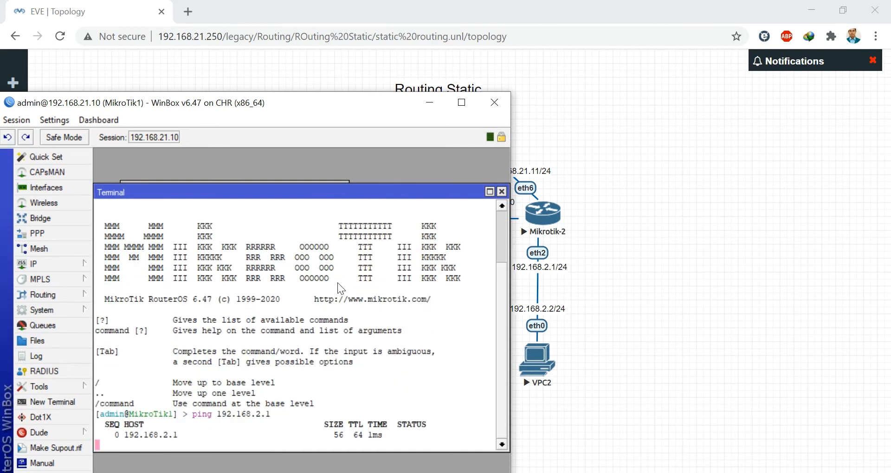
pyautogui.click(502, 193)
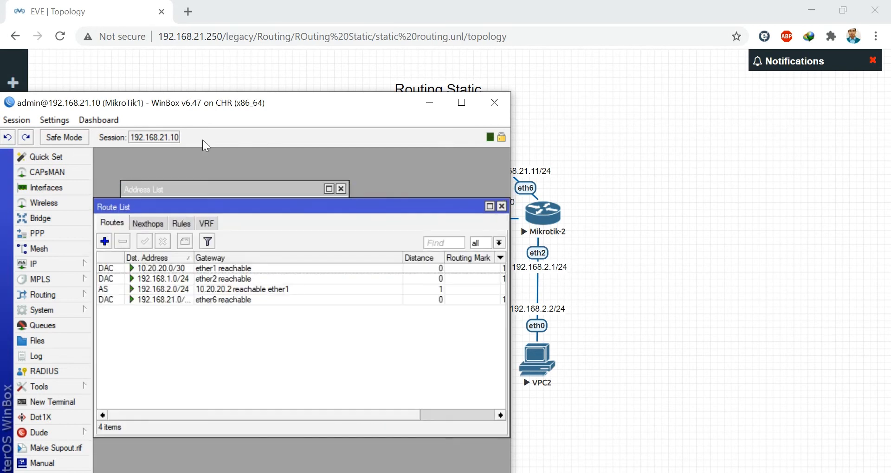
pyautogui.moveTo(232, 101); pyautogui.dragTo(414, 96)
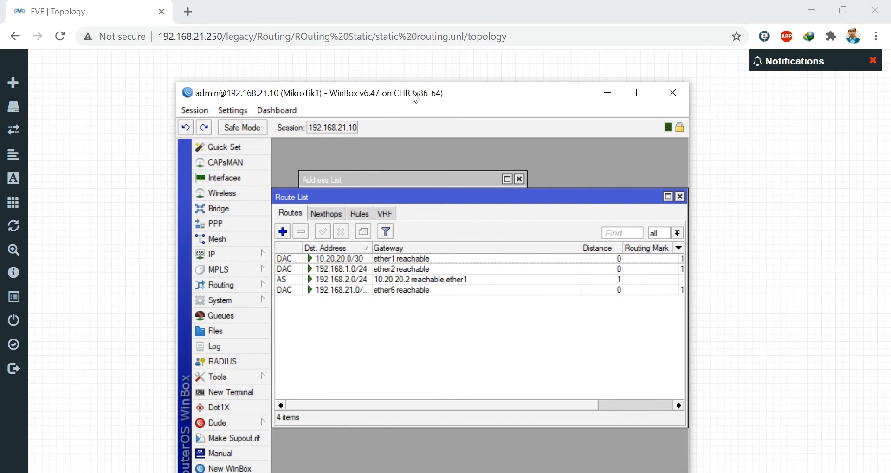
pyautogui.click(609, 96)
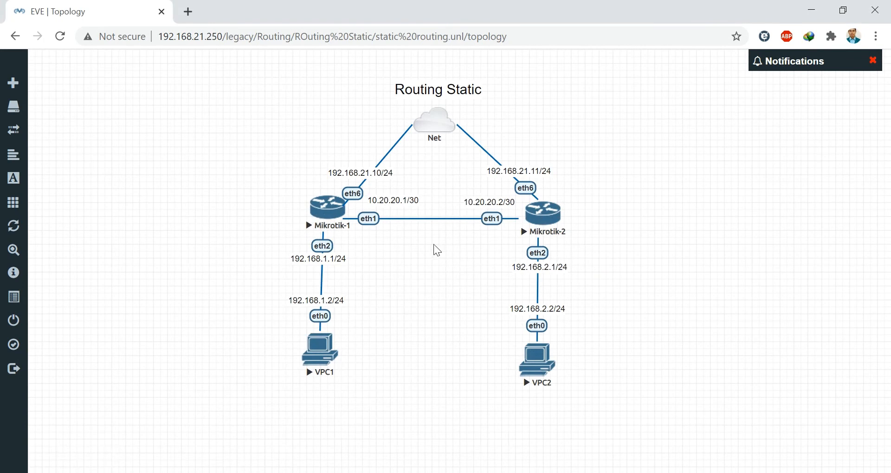
# - Open VPC1's console and set it to 192.168.1.2/24 with gateway 192.168.1.1, verifying with show ip
pyautogui.click(318, 355)
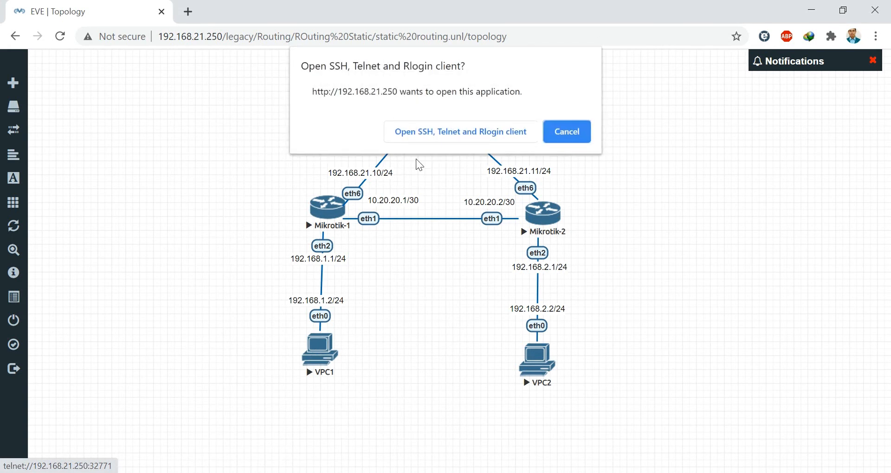
pyautogui.click(441, 133)
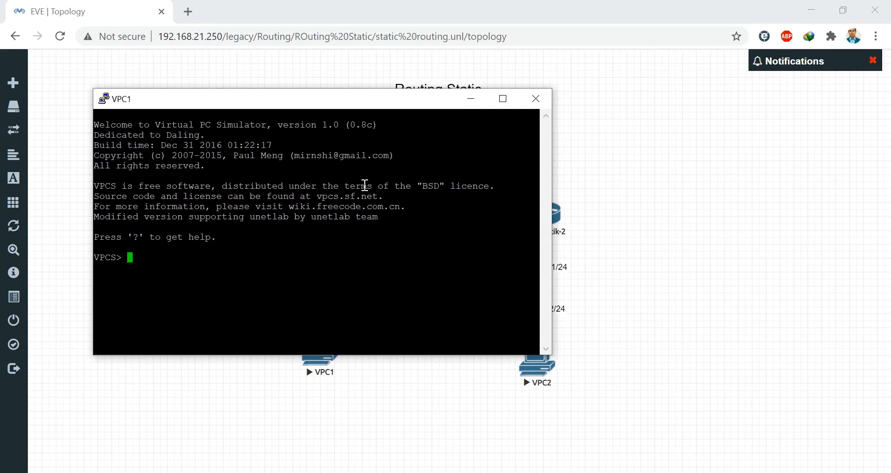
pyautogui.write('ip 192.168.1.2 255.255.255.0 192.168')
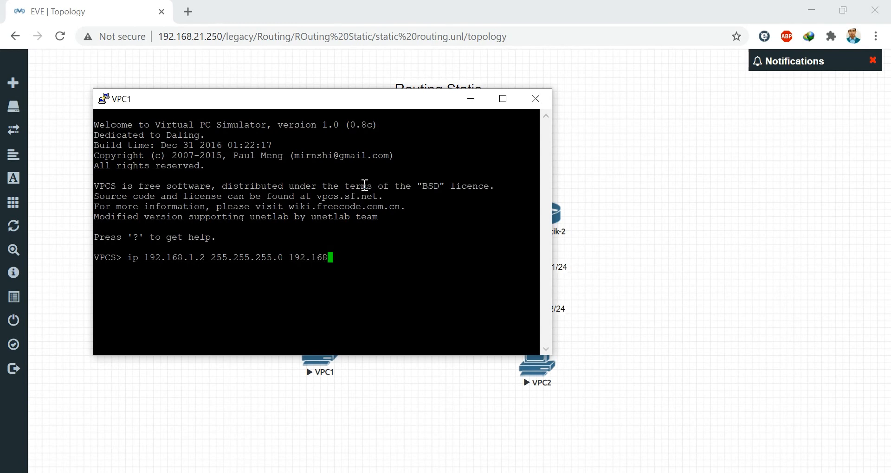
pyautogui.write('.1.1')
pyautogui.press('Return')
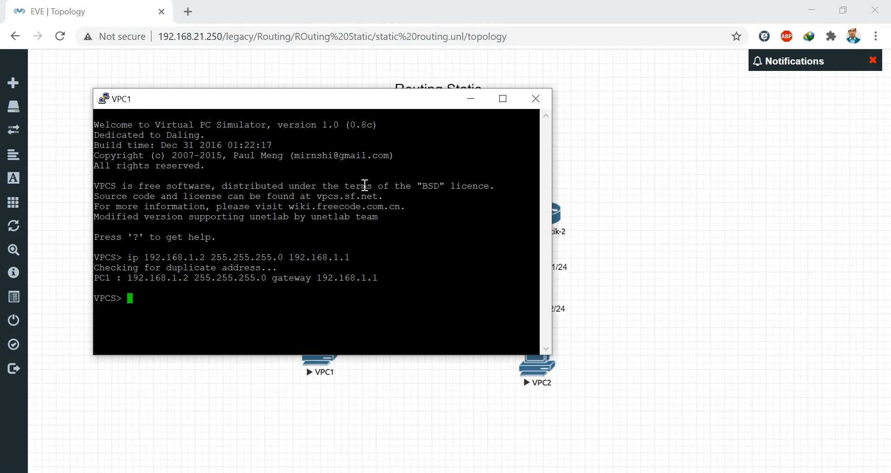
pyautogui.write('show ip')
pyautogui.press('Return')
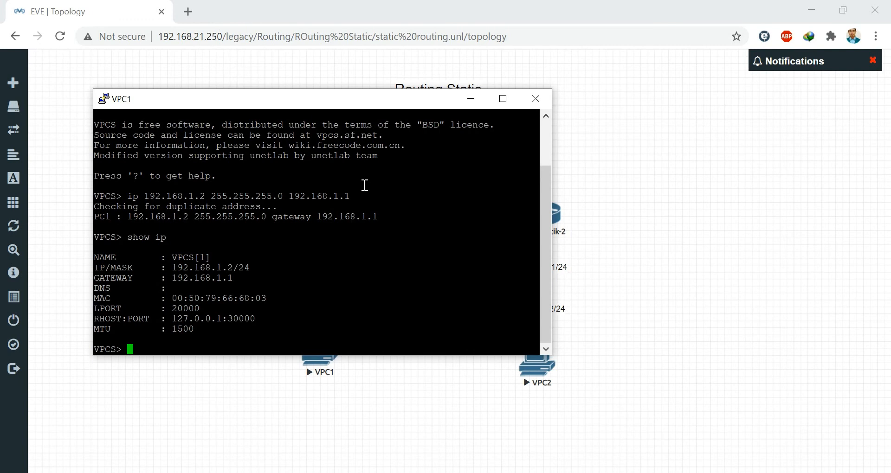
# - Ping 192.168.1.1 and 192.168.2.1 from VPC1, then minimize its console
pyautogui.write('ping 192.168.1.1')
pyautogui.press('Return')
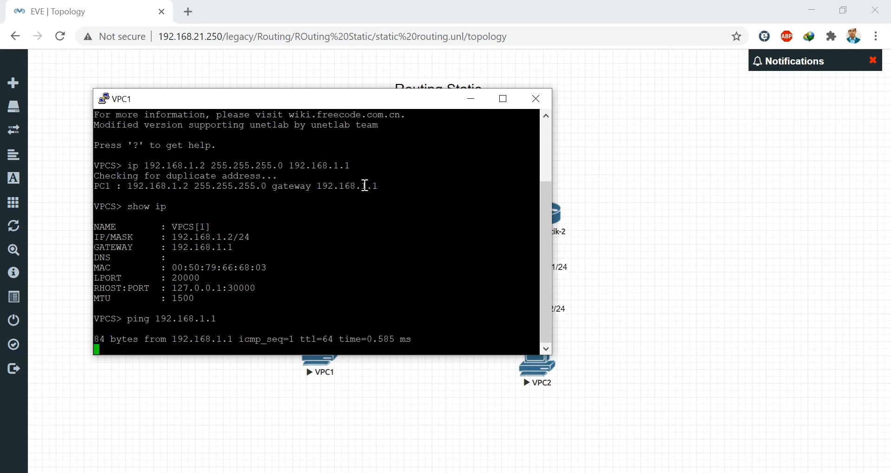
pyautogui.hotkey('ctrl', 'c')
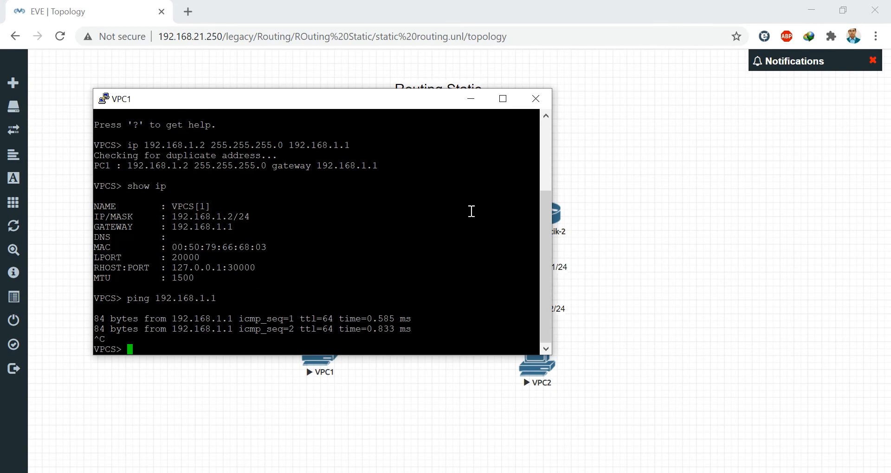
pyautogui.moveTo(406, 106); pyautogui.dragTo(367, 106)
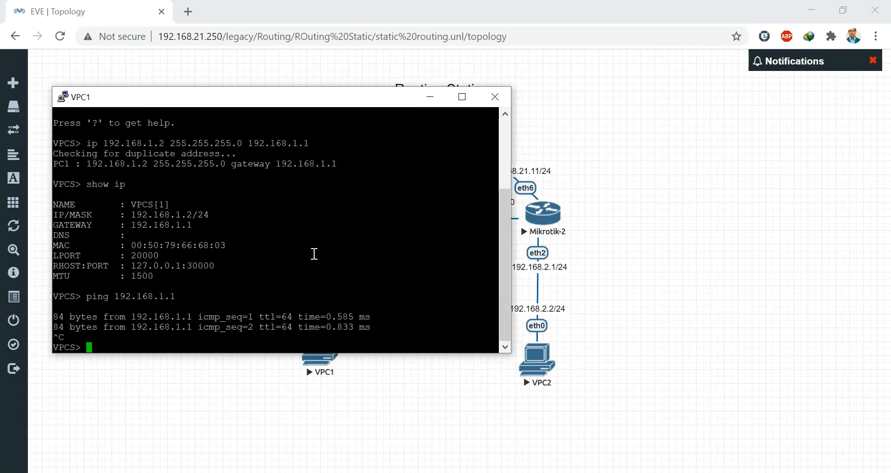
pyautogui.write('ping 192')
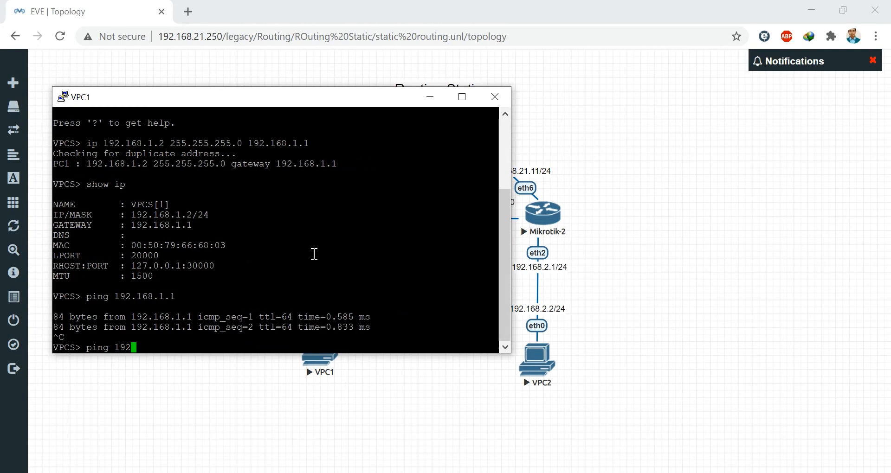
pyautogui.write('.168.')
pyautogui.write('2.1')
pyautogui.press('Return')
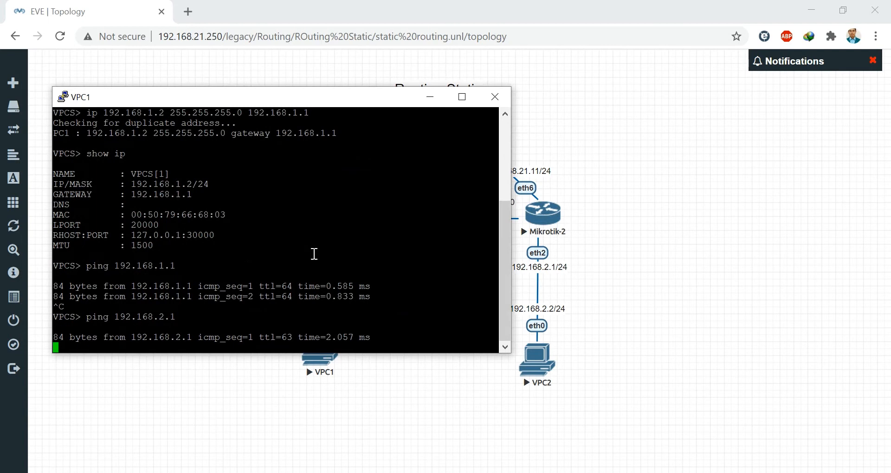
pyautogui.hotkey('ctrl', 'c')
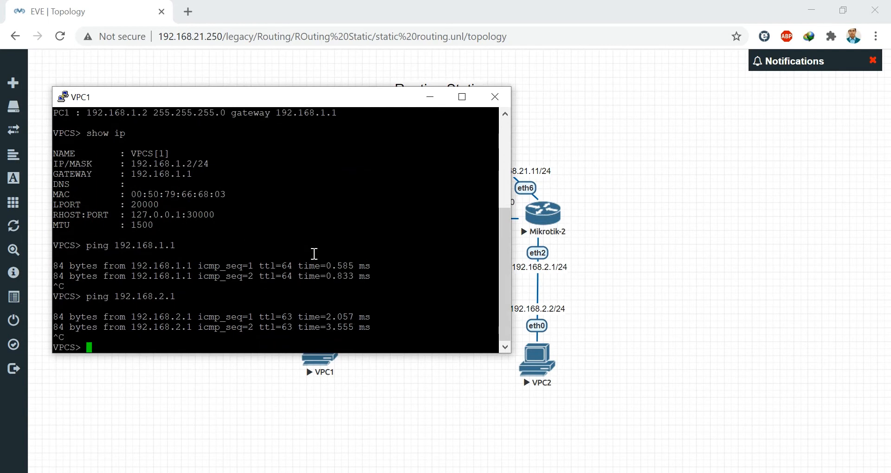
pyautogui.click(429, 97)
# - Open VPC2's console and assign 192.168.2.2 with gateway 192.168.2.1, verifying with show ip
pyautogui.click(538, 369)
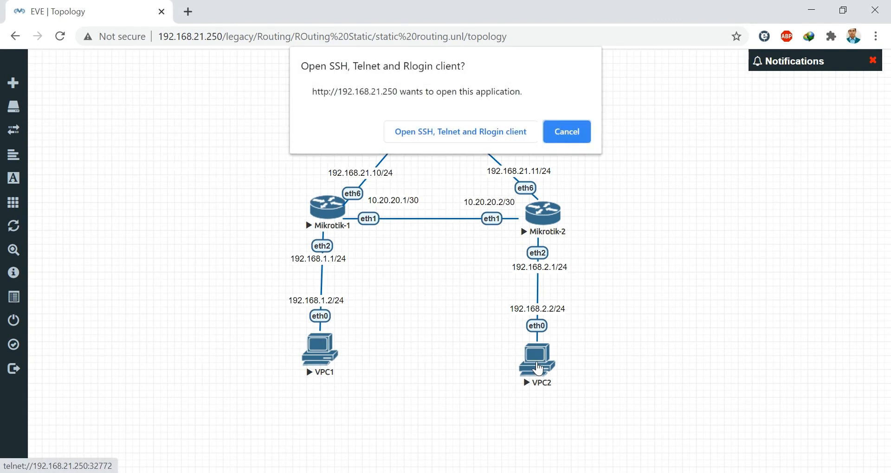
pyautogui.click(442, 129)
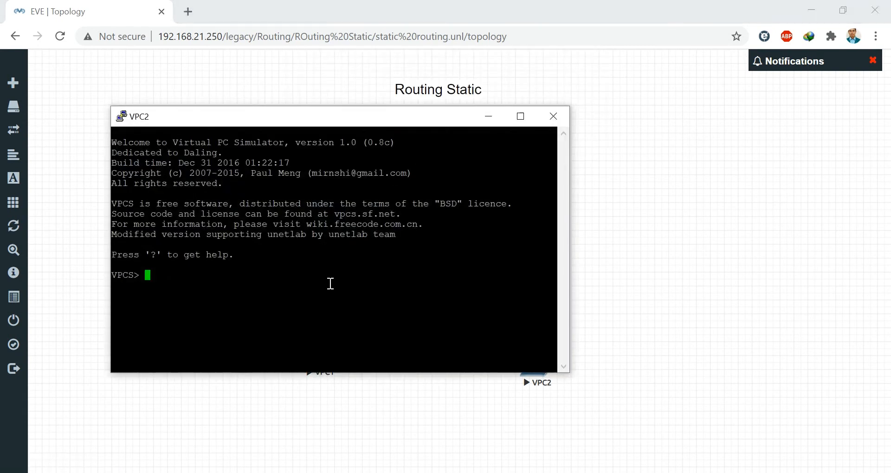
pyautogui.write('ip 192.168.2.2 255')
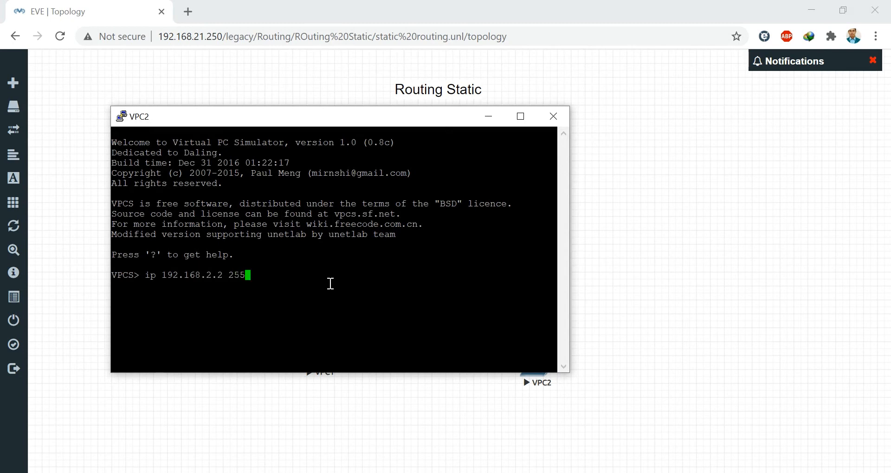
pyautogui.write('.2')
pyautogui.write('55.255')
pyautogui.write('.255.0 ')
pyautogui.write('192.168')
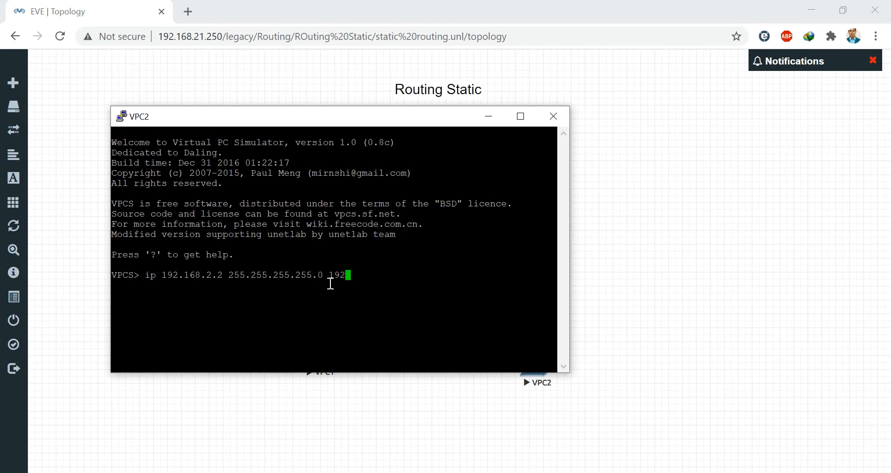
pyautogui.write('.2.1')
pyautogui.press('Return')
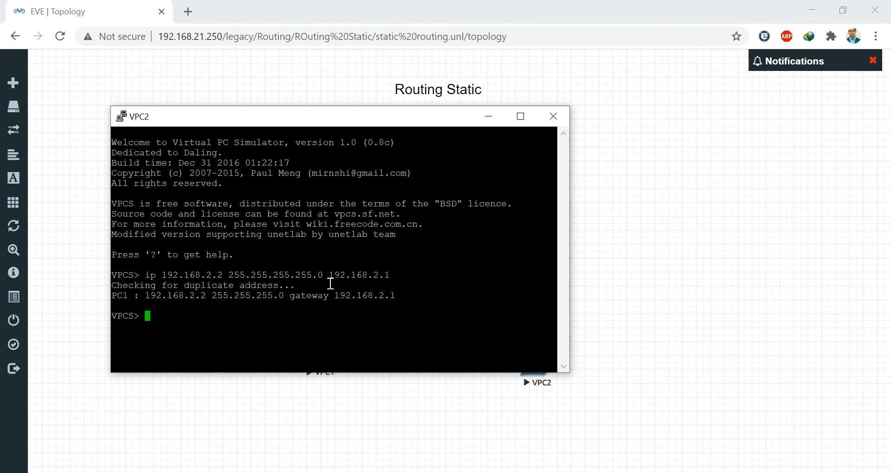
pyautogui.write('show ip')
pyautogui.press('Return')
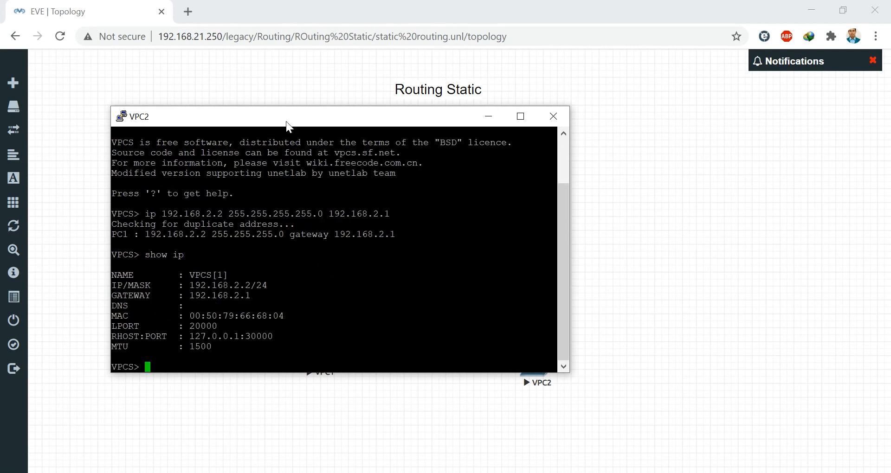
pyautogui.moveTo(287, 122); pyautogui.dragTo(581, 138)
# - From VPC2, ping gateway 192.168.2.1 and VPC1 at 192.168.1.2, then minimize the console
pyautogui.write('pi')
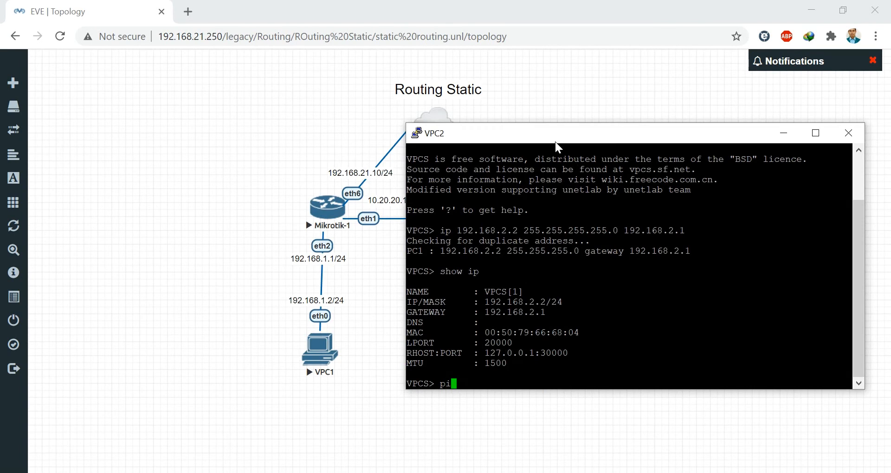
pyautogui.write('ng 192.168.2.1')
pyautogui.press('Return')
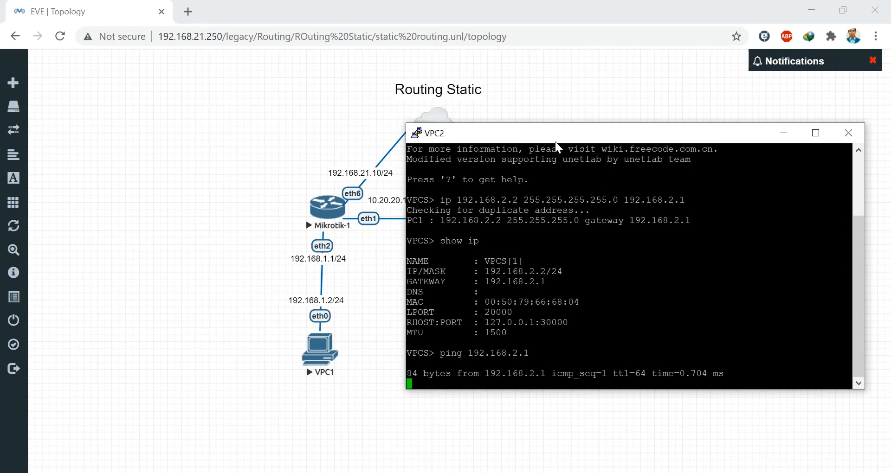
pyautogui.hotkey('ctrl', 'c')
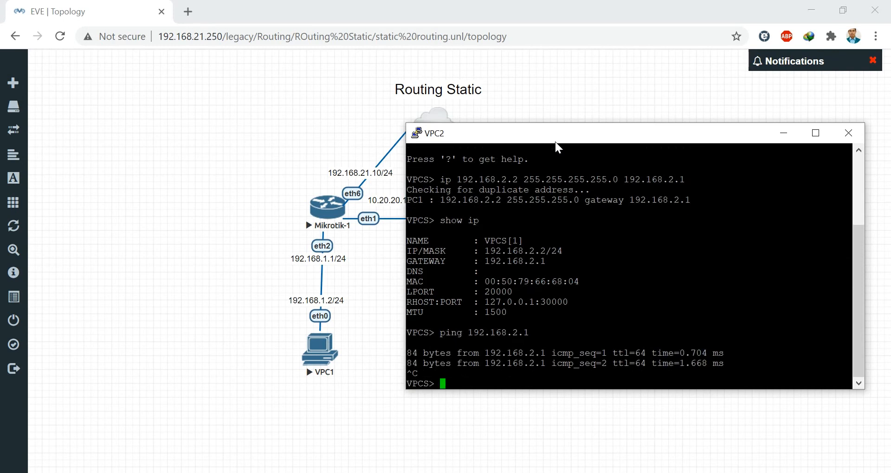
pyautogui.moveTo(555, 141); pyautogui.dragTo(584, 140)
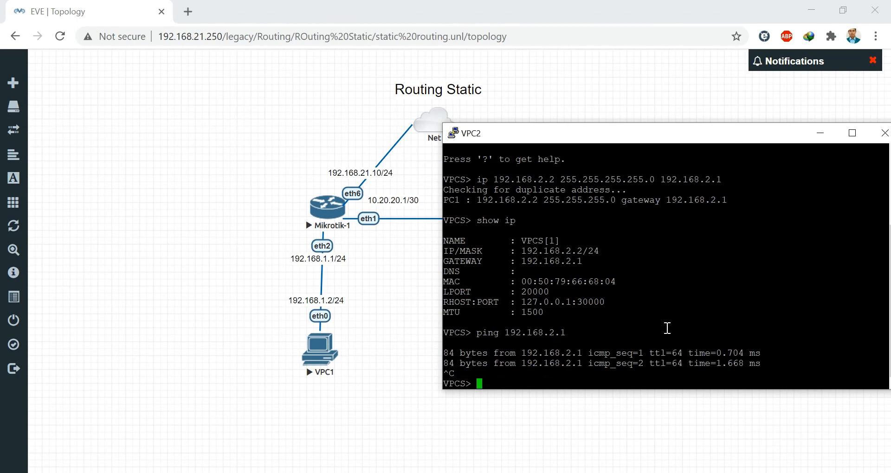
pyautogui.write('ping 192.168.1.2')
pyautogui.press('Return')
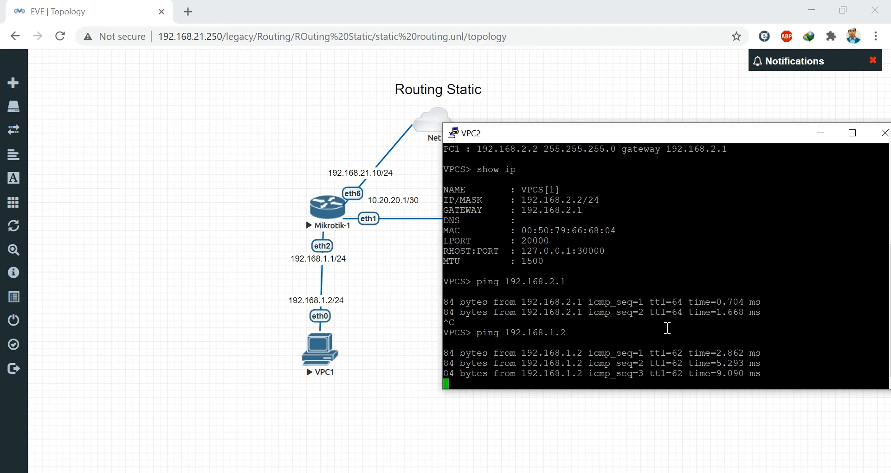
pyautogui.hotkey('ctrl', 'c')
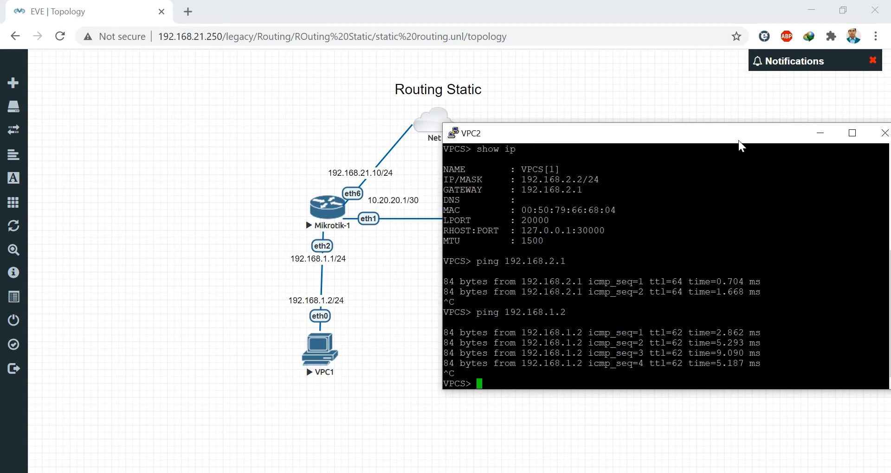
pyautogui.moveTo(739, 140); pyautogui.dragTo(605, 117)
pyautogui.click(687, 110)
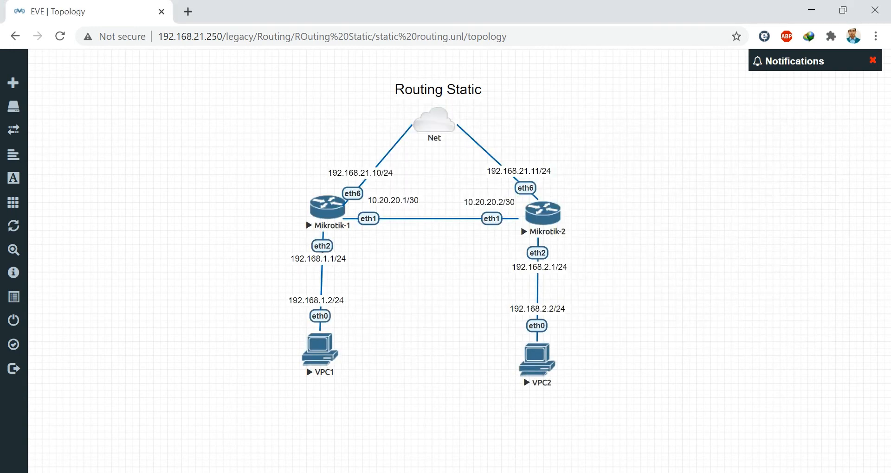
# - Restore VPC1's console, ping VPC2 at 192.168.2.2, then minimize it again
pyautogui.moveTo(569, 471)
pyautogui.click(630, 439)
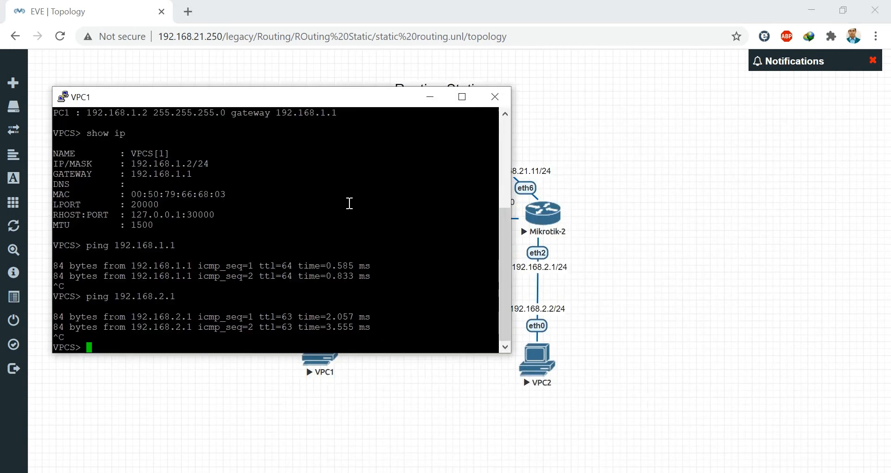
pyautogui.press('Up')
pyautogui.press('BackSpace')
pyautogui.write('2.168.2.2')
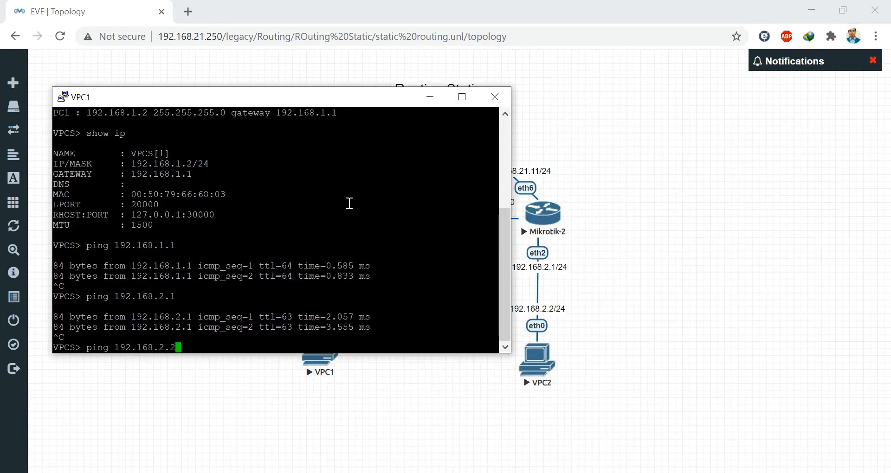
pyautogui.press('Return')
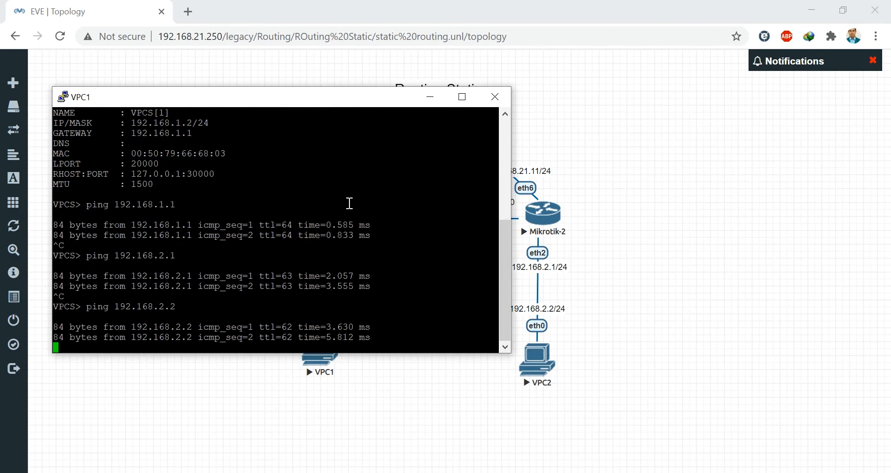
pyautogui.hotkey('ctrl', 'c')
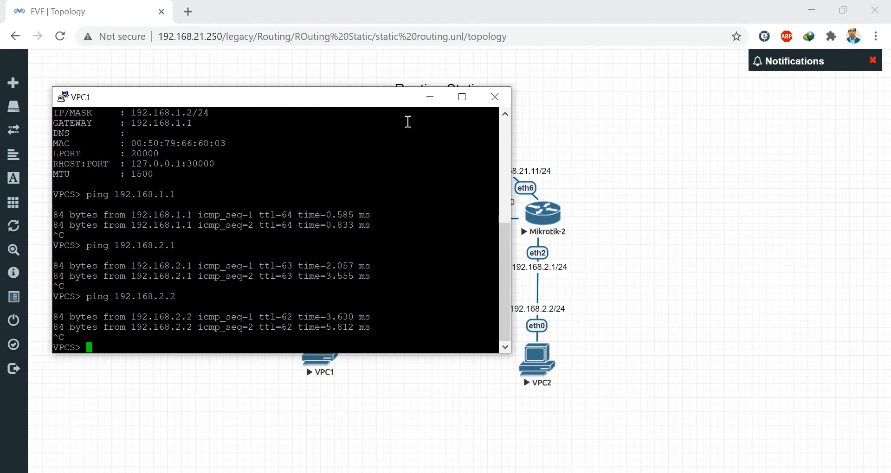
pyautogui.click(429, 97)
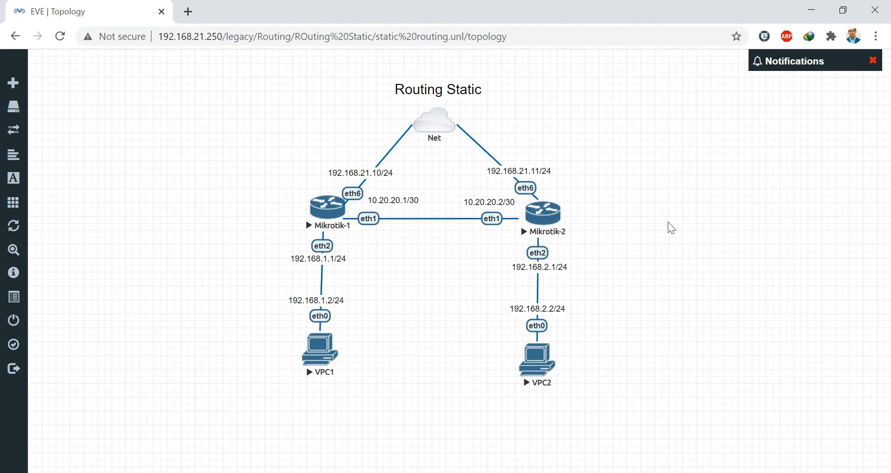
# - Add a MikroTik RouterOS node with 5 Ethernet ports to the canvas
pyautogui.rightClick(681, 201)
pyautogui.click(734, 235)
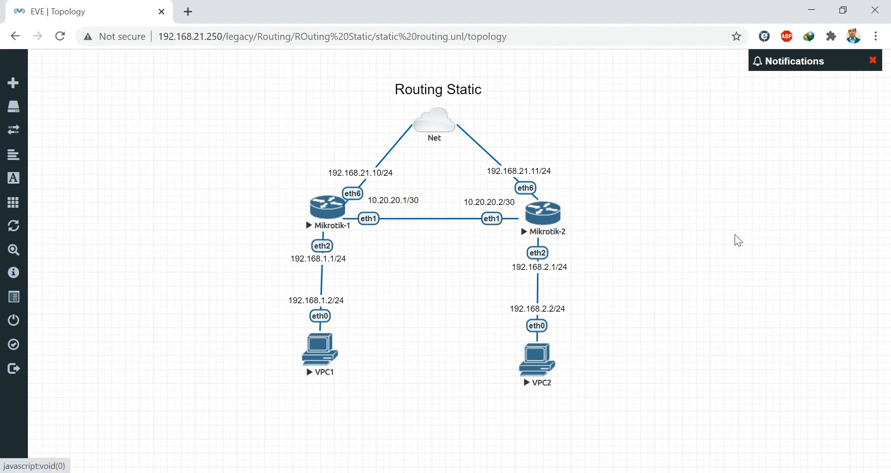
pyautogui.write('mikro')
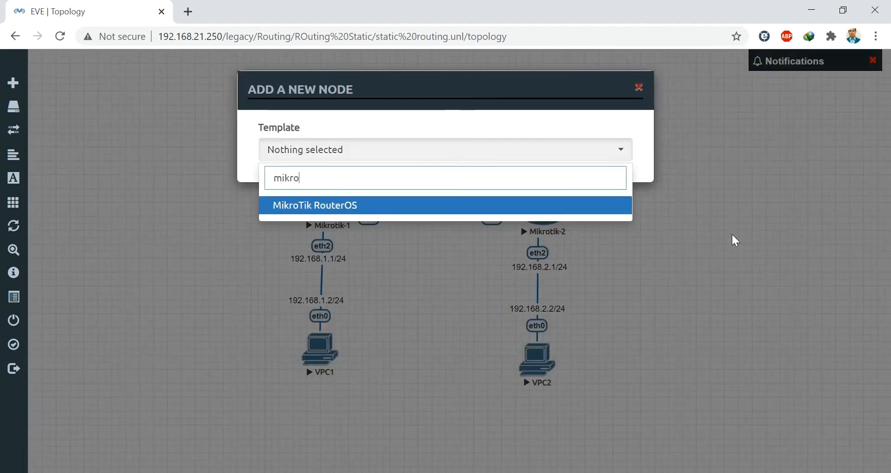
pyautogui.click(398, 207)
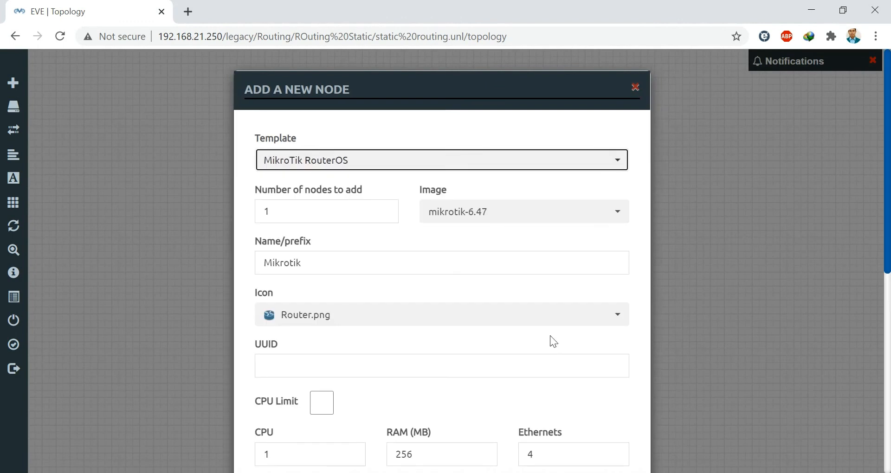
pyautogui.scroll(-4, 553, 342)
pyautogui.doubleClick(541, 246)
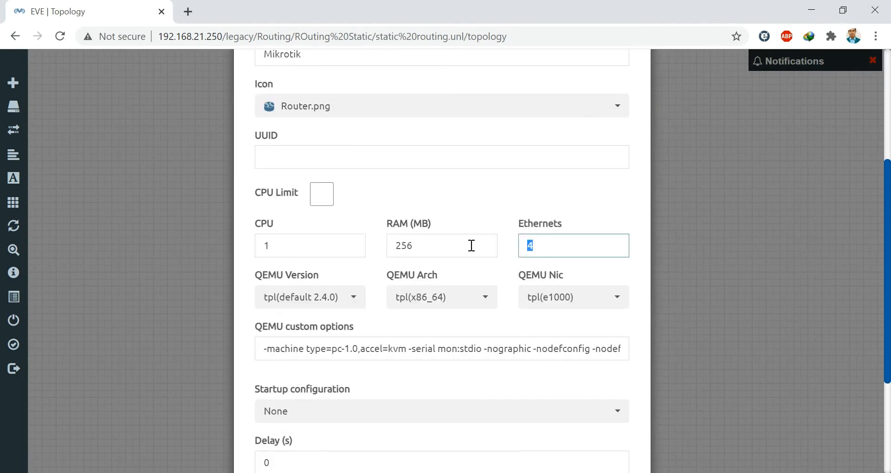
pyautogui.write('5')
pyautogui.scroll(-3, 501, 271)
pyautogui.click(366, 434)
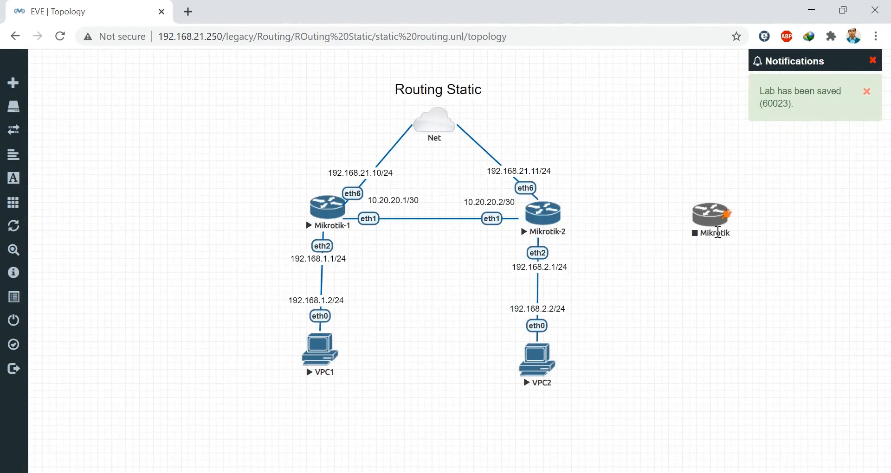
# - Rename the new node to Mikrotik-3 and place it right of Mikrotik-2
pyautogui.rightClick(718, 232)
pyautogui.click(748, 369)
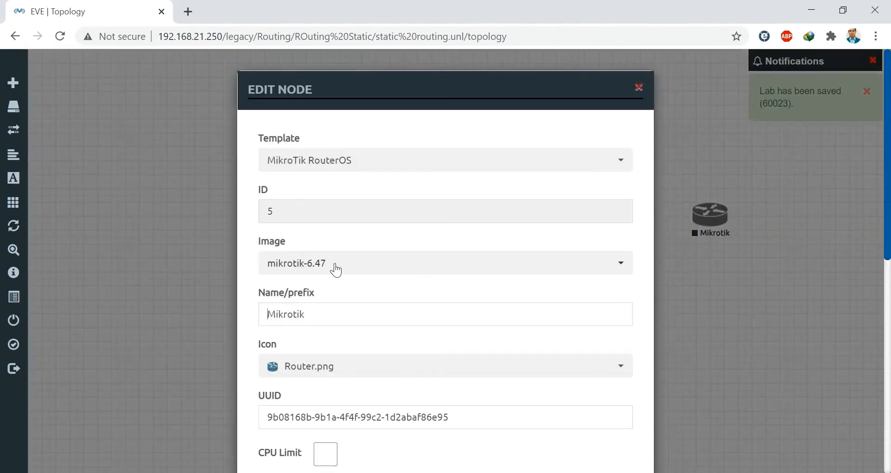
pyautogui.click(326, 314)
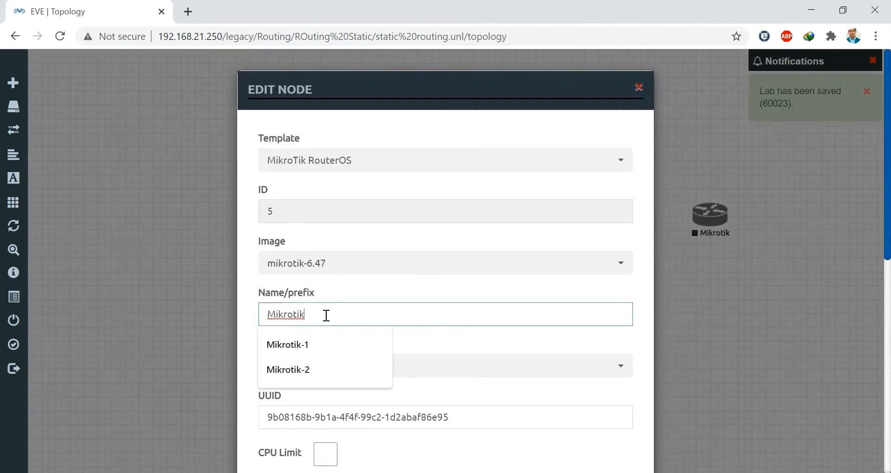
pyautogui.write('-3')
pyautogui.scroll(-5, 466, 320)
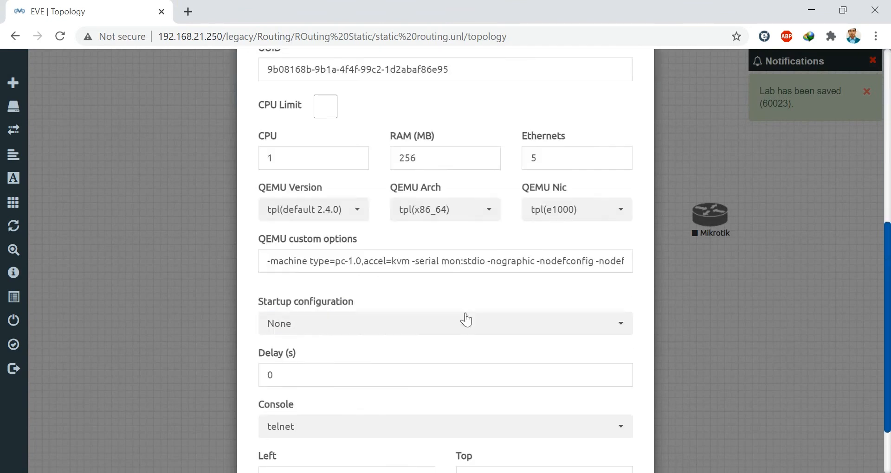
pyautogui.scroll(-3, 466, 320)
pyautogui.click(374, 430)
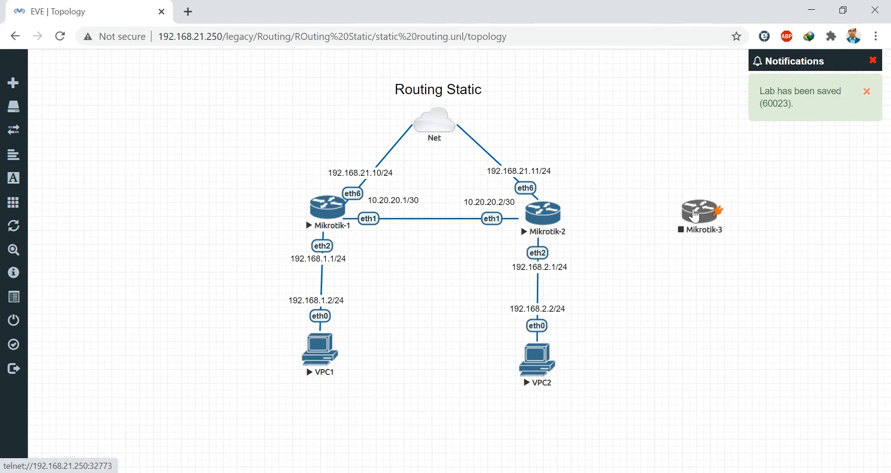
pyautogui.moveTo(695, 216); pyautogui.dragTo(725, 213)
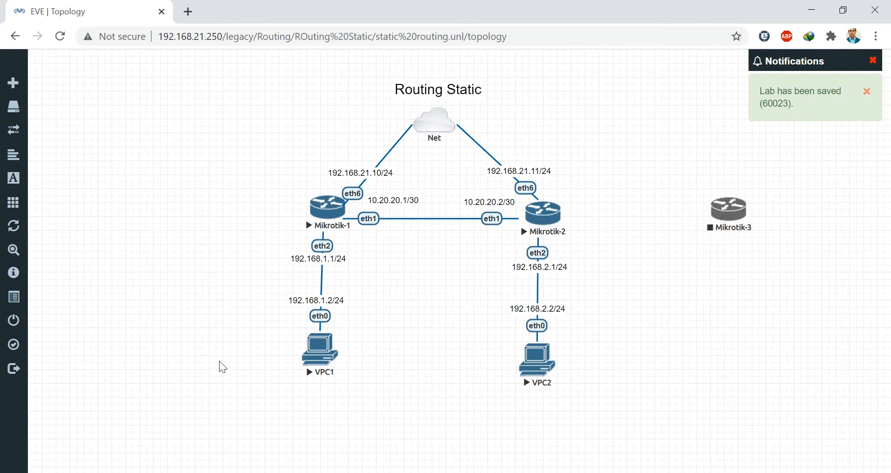
# - Stop Mikrotik-2 and link Mikrotik-3's eth1 to Mikrotik-2's eth3
pyautogui.rightClick(548, 220)
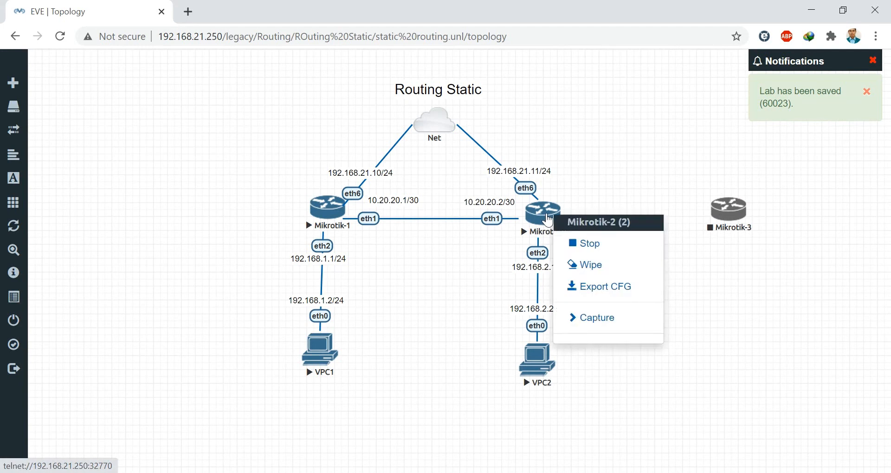
pyautogui.click(587, 252)
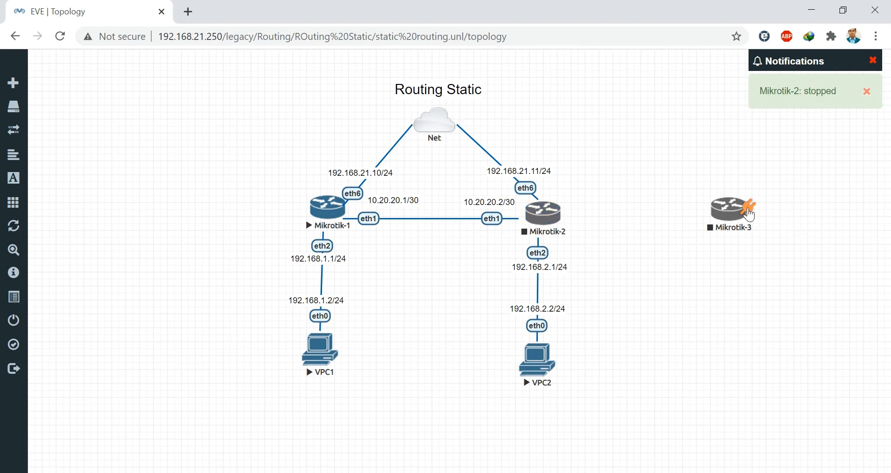
pyautogui.moveTo(743, 208); pyautogui.dragTo(555, 217)
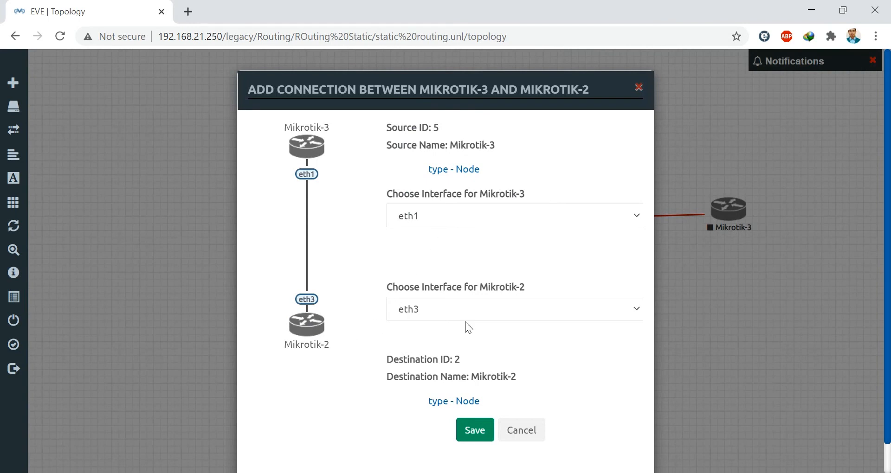
pyautogui.click(477, 436)
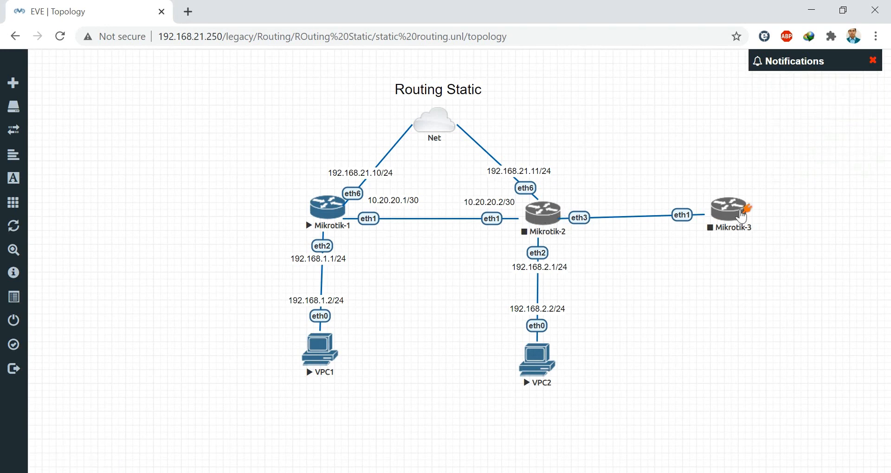
# - Connect Mikrotik-3's eth5 to the Net cloud
pyautogui.moveTo(747, 210); pyautogui.dragTo(444, 114)
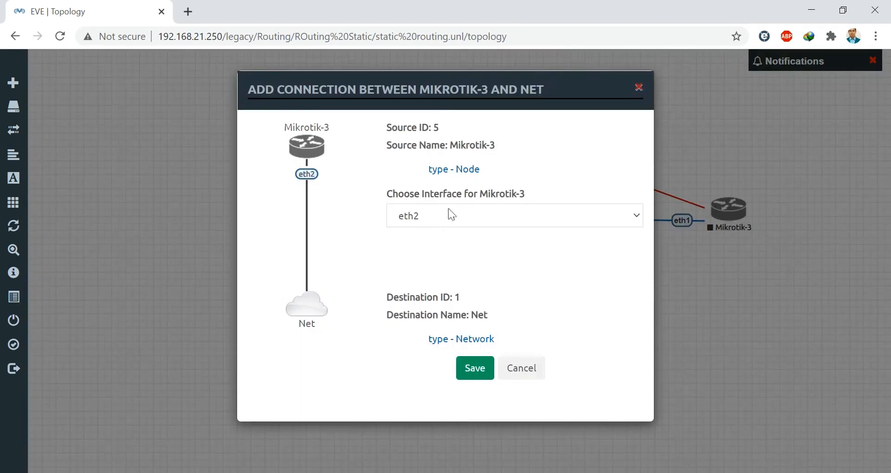
pyautogui.click(451, 215)
pyautogui.click(420, 282)
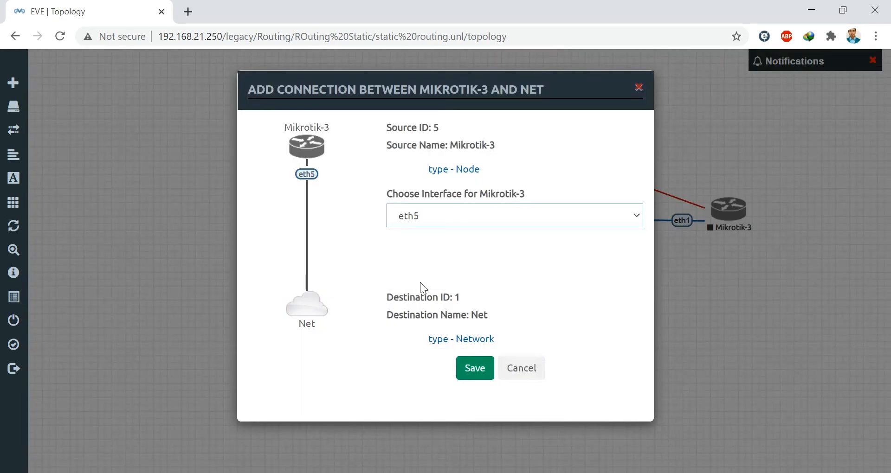
pyautogui.click(478, 369)
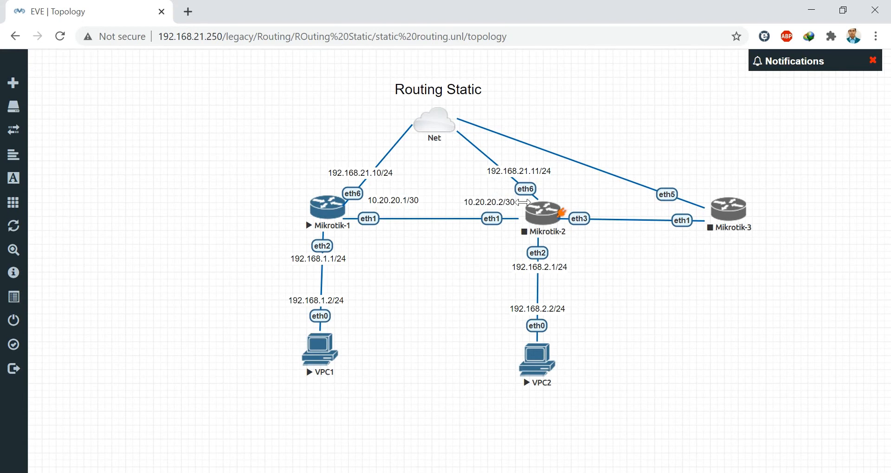
# - Add a 10.20.21.1/30 text label beside Mikrotik-2's eth3, repositioning the 192.168.21.11/24 label
pyautogui.rightClick(635, 269)
pyautogui.click(685, 391)
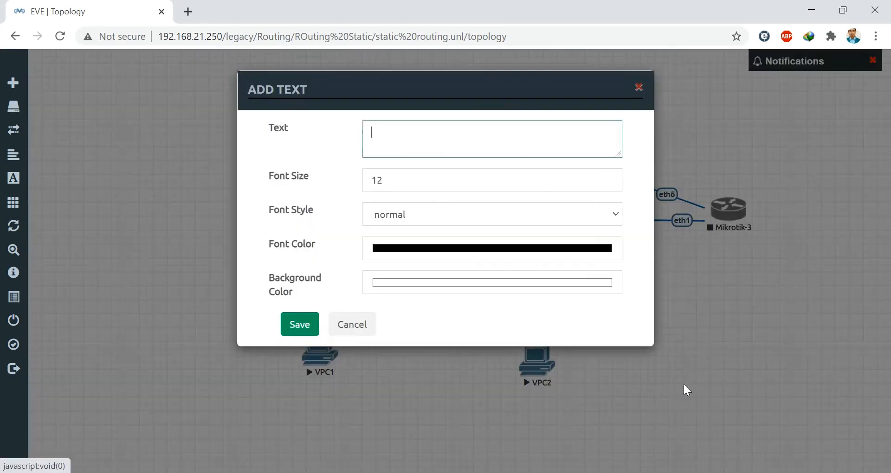
pyautogui.write('10')
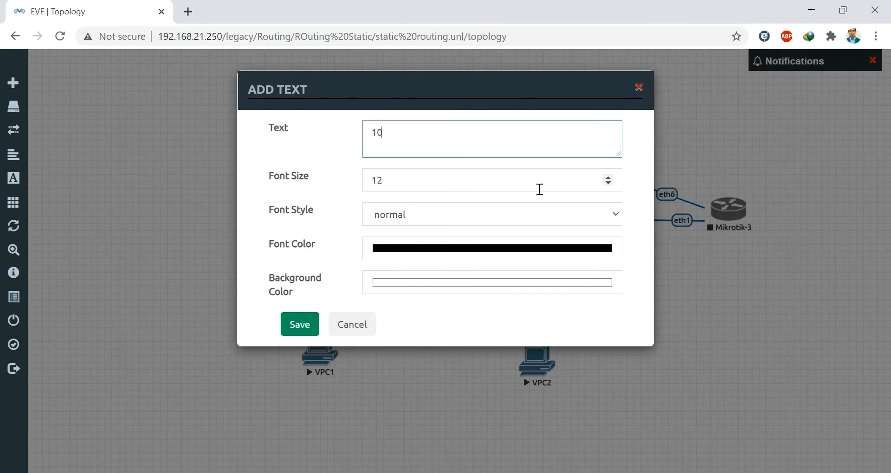
pyautogui.write('.20.21.1/30')
pyautogui.click(300, 327)
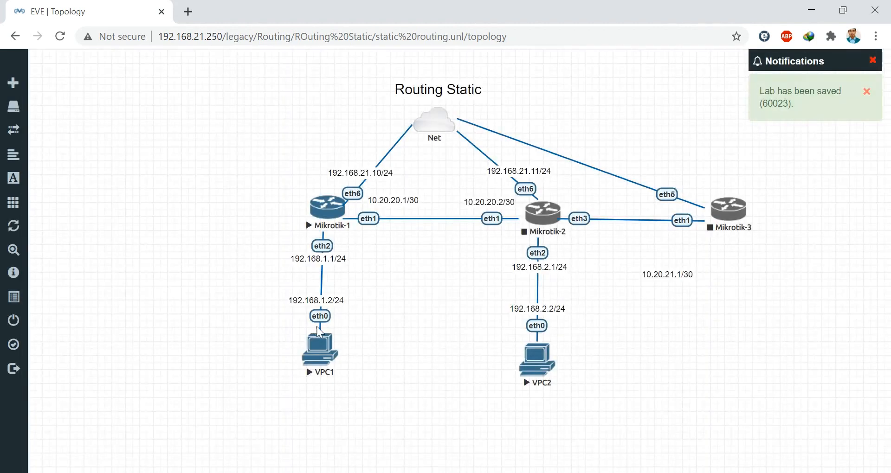
pyautogui.moveTo(519, 171); pyautogui.dragTo(596, 203)
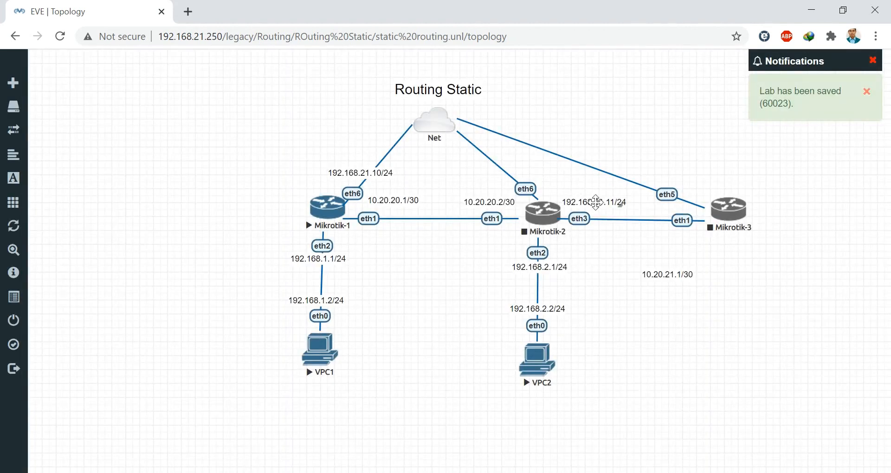
pyautogui.doubleClick(596, 202)
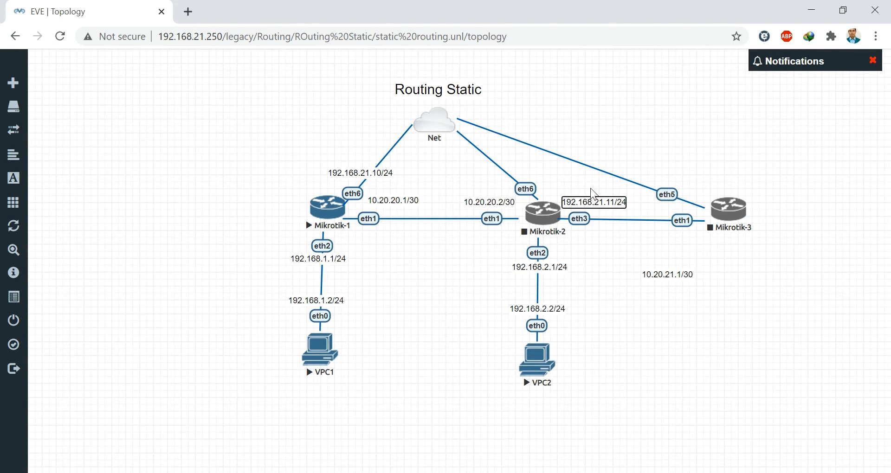
pyautogui.click(590, 187)
pyautogui.moveTo(592, 206); pyautogui.dragTo(507, 178)
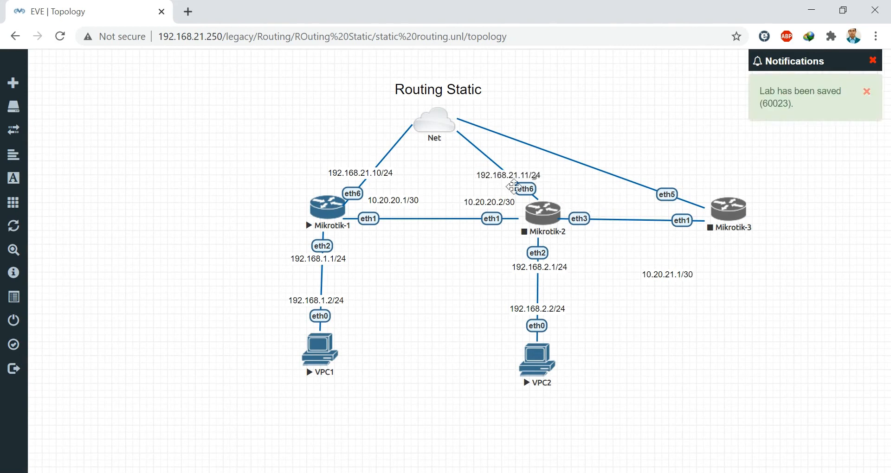
pyautogui.moveTo(662, 274); pyautogui.dragTo(596, 206)
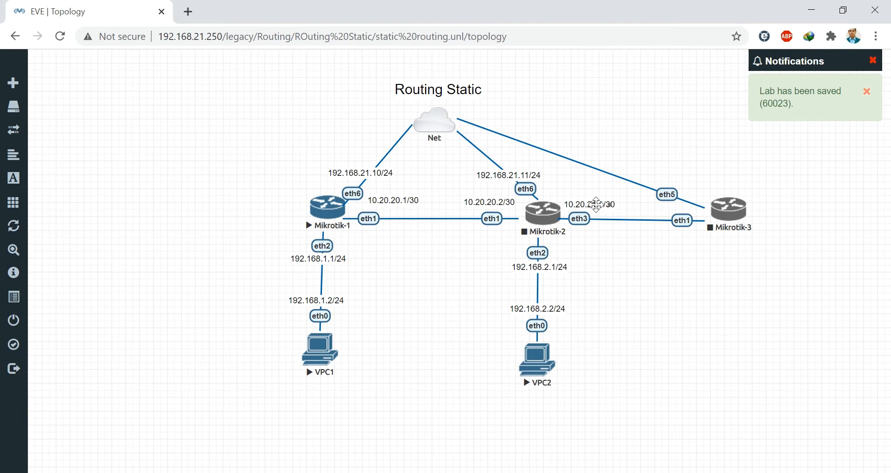
# - Duplicate the address label under Mikrotik-3 and change it to 10.20.21.2/30
pyautogui.rightClick(596, 204)
pyautogui.click(645, 236)
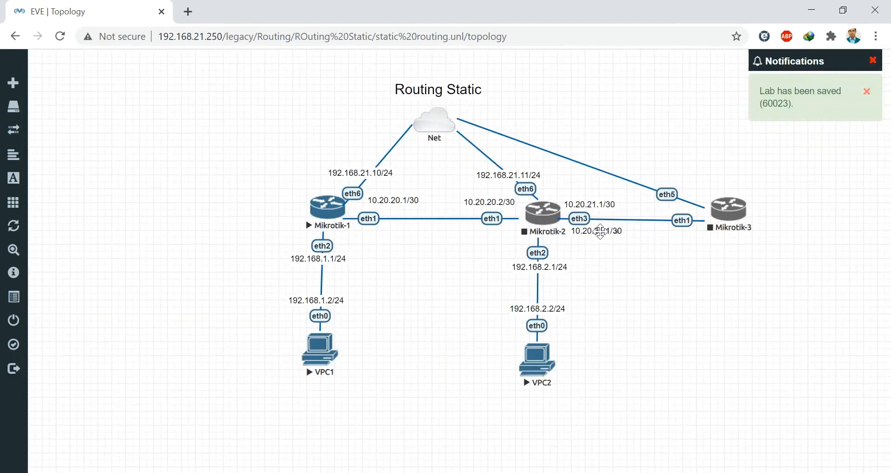
pyautogui.moveTo(601, 232); pyautogui.dragTo(673, 238)
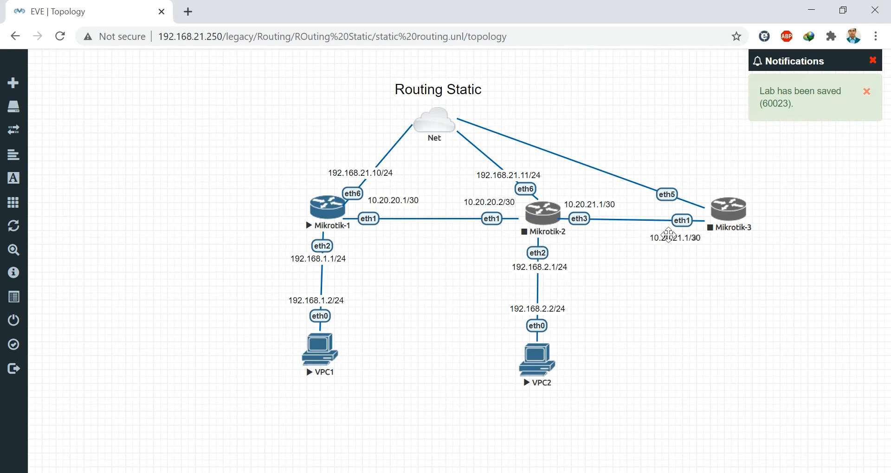
pyautogui.rightClick(680, 241)
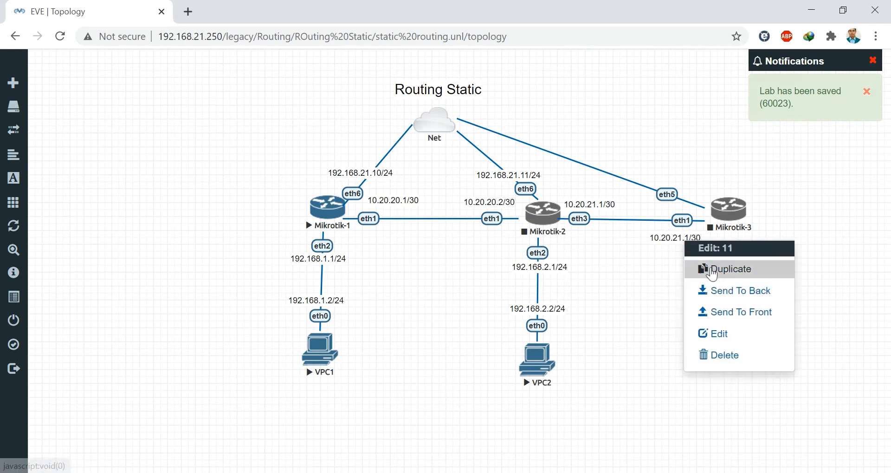
pyautogui.click(649, 278)
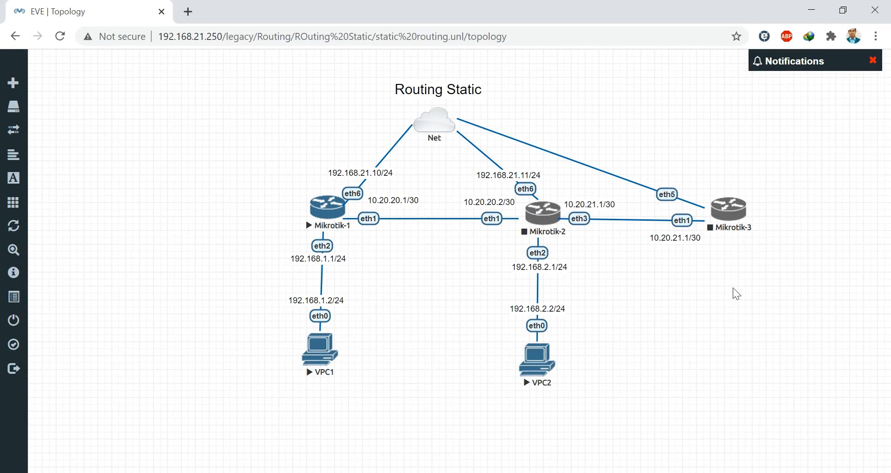
pyautogui.click(680, 238)
pyautogui.press('BackSpace')
pyautogui.write('2')
pyautogui.click(764, 342)
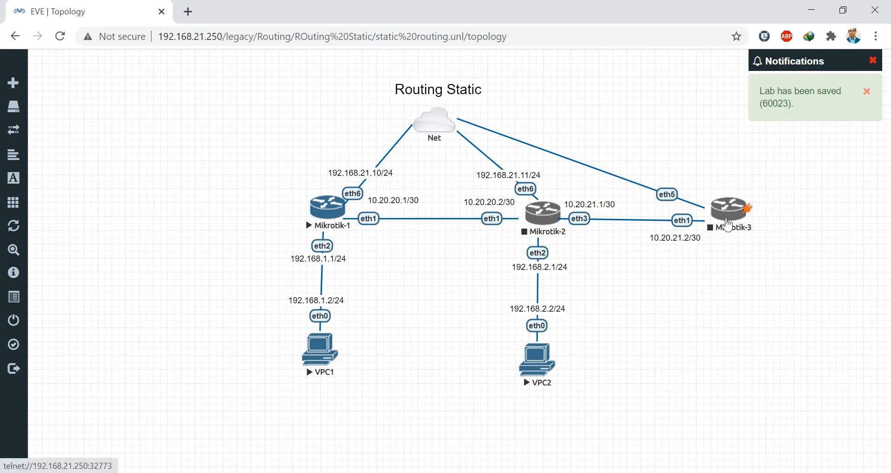
pyautogui.rightClick(684, 290)
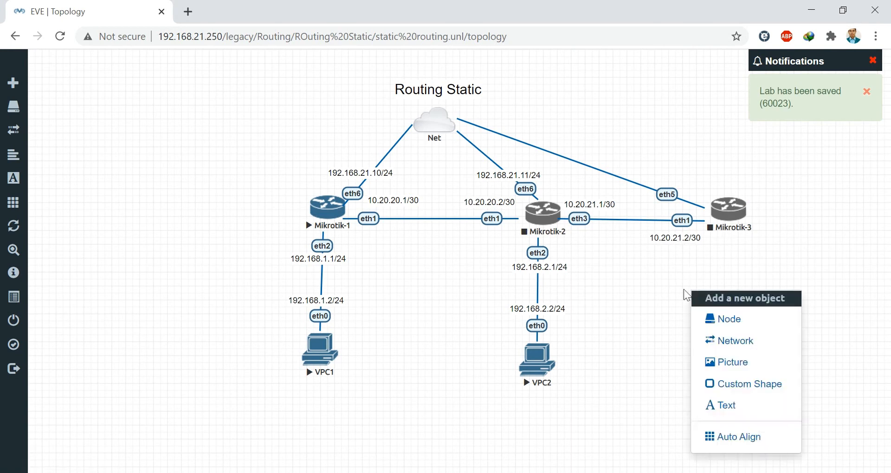
# - Add a Virtual PC (VPCS) node named VPC-3
pyautogui.click(738, 319)
pyautogui.write('c')
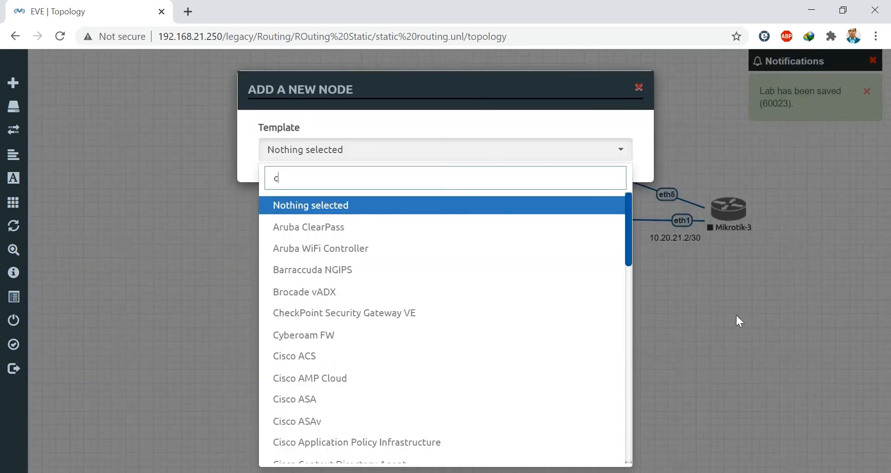
pyautogui.press('BackSpace')
pyautogui.write('pc')
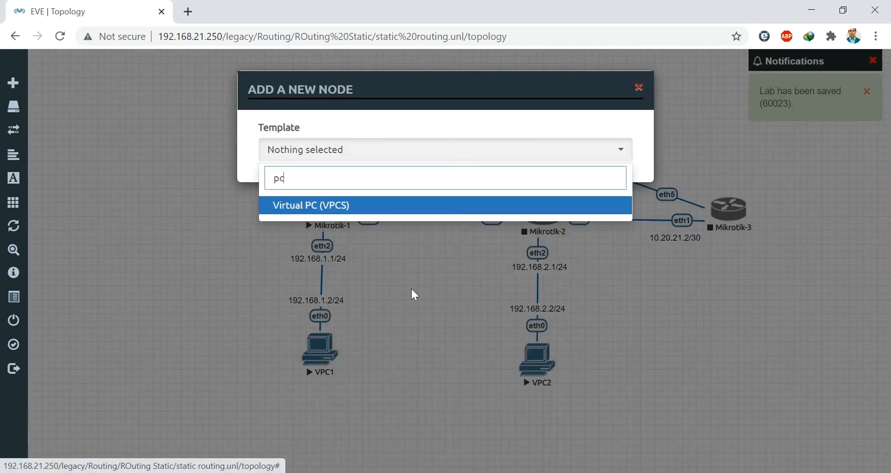
pyautogui.click(338, 207)
pyautogui.click(301, 264)
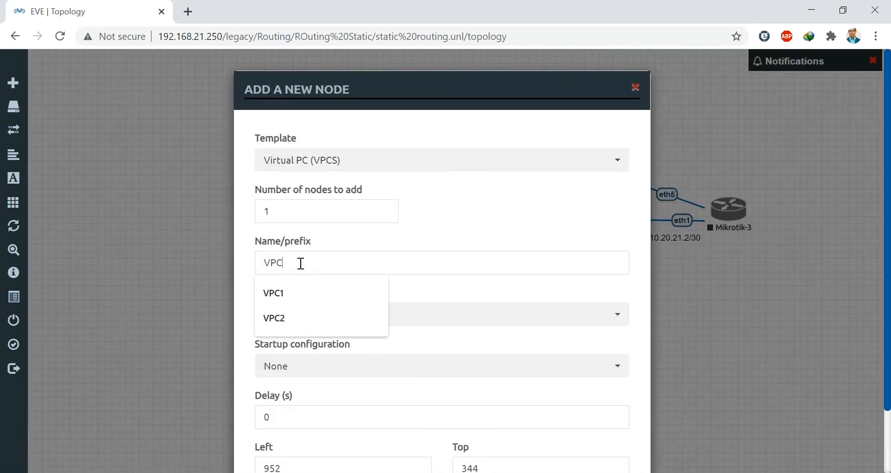
pyautogui.write('-3')
pyautogui.scroll(-2, 409, 291)
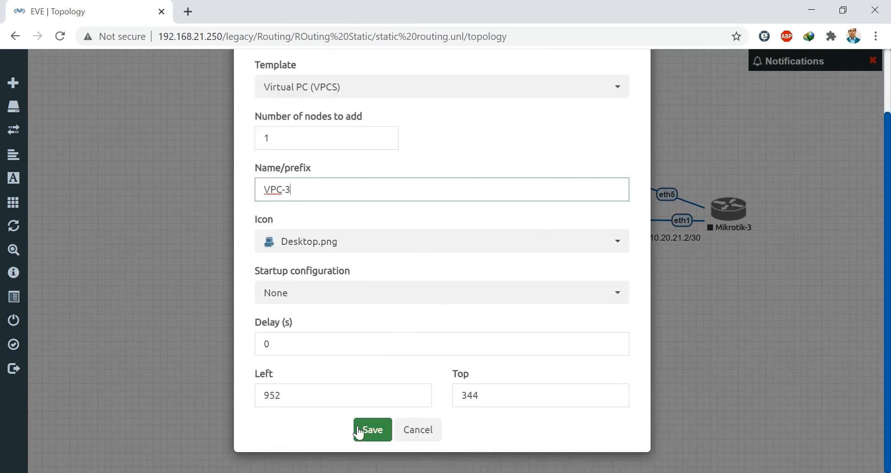
pyautogui.click(367, 430)
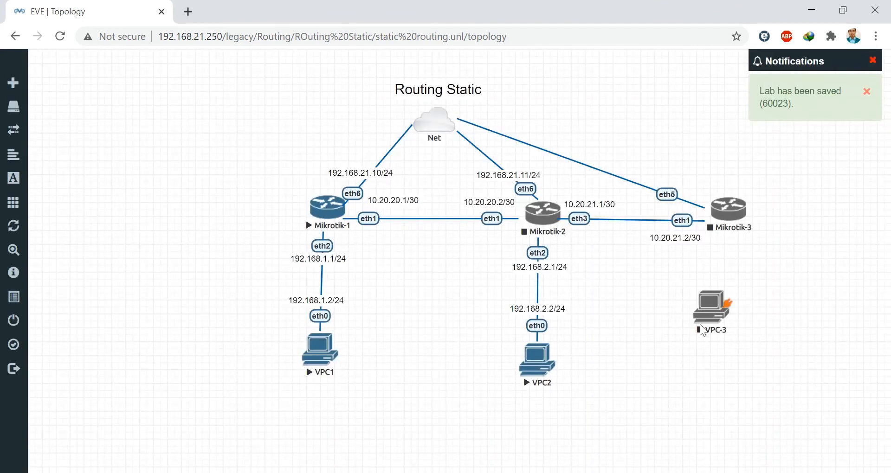
# - Place VPC-3 below Mikrotik-3 and link Mikrotik-3's eth2 to VPC-3's eth0
pyautogui.moveTo(703, 306); pyautogui.dragTo(732, 364)
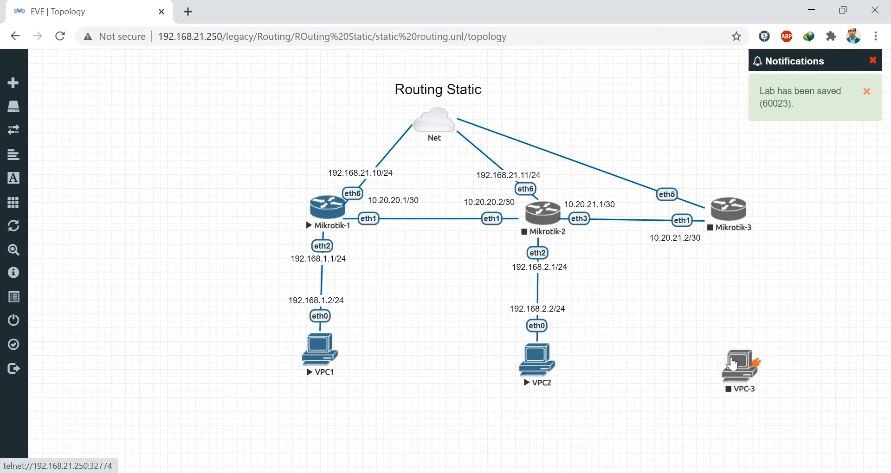
pyautogui.moveTo(747, 205); pyautogui.dragTo(754, 376)
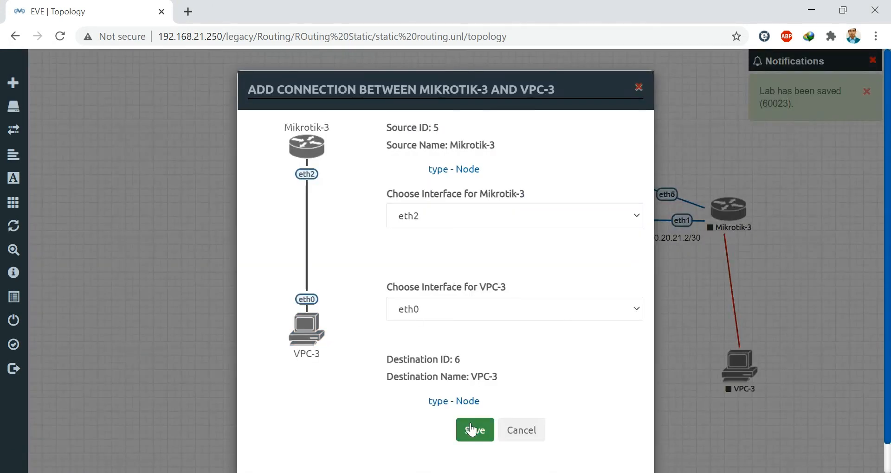
pyautogui.click(473, 431)
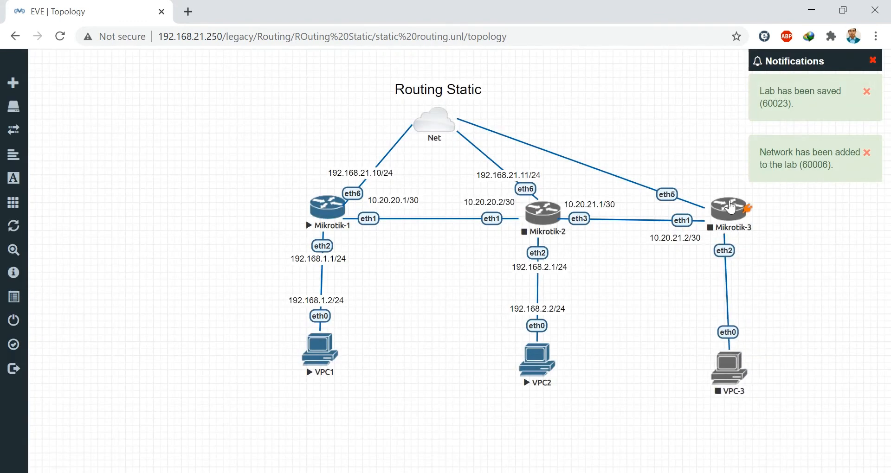
# - Label Mikrotik-3's eth5 link to Net as 192.168.21.12/24, copied from the 192.168.21.11/24 label
pyautogui.rightClick(657, 129)
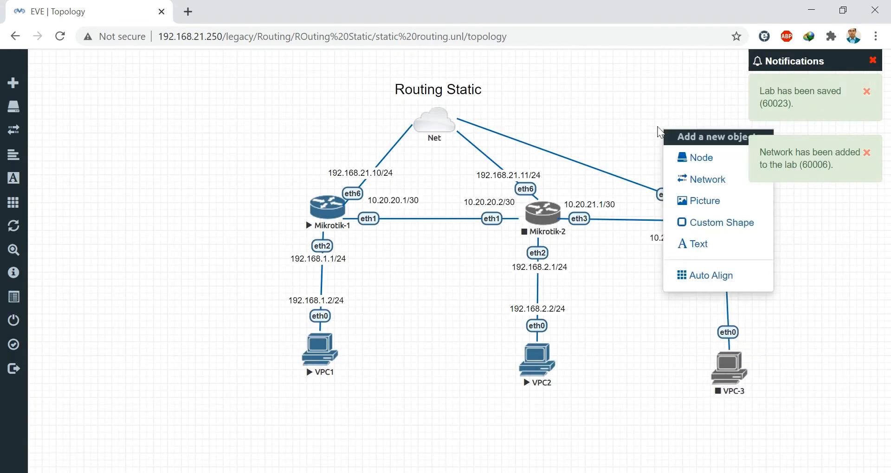
pyautogui.click(691, 242)
pyautogui.click(638, 87)
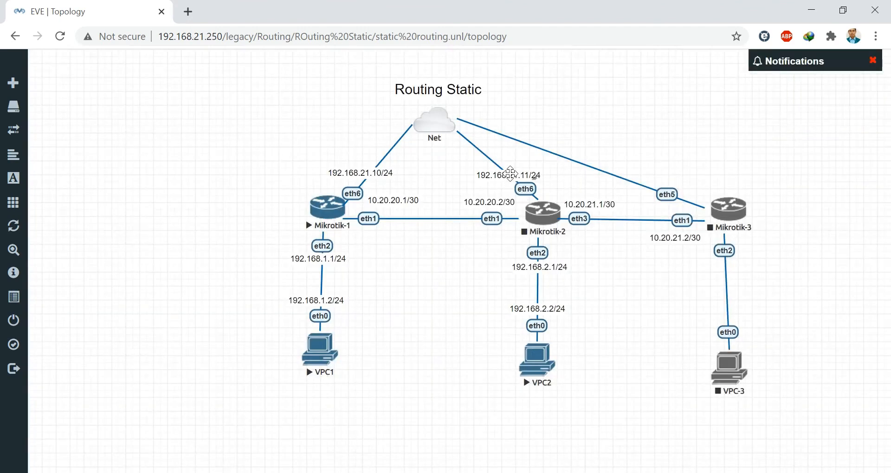
pyautogui.rightClick(511, 173)
pyautogui.click(544, 203)
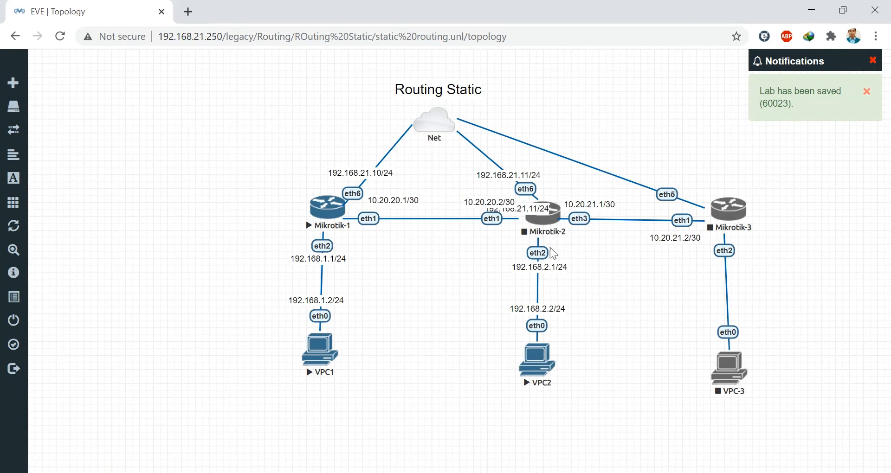
pyautogui.moveTo(530, 209); pyautogui.dragTo(654, 179)
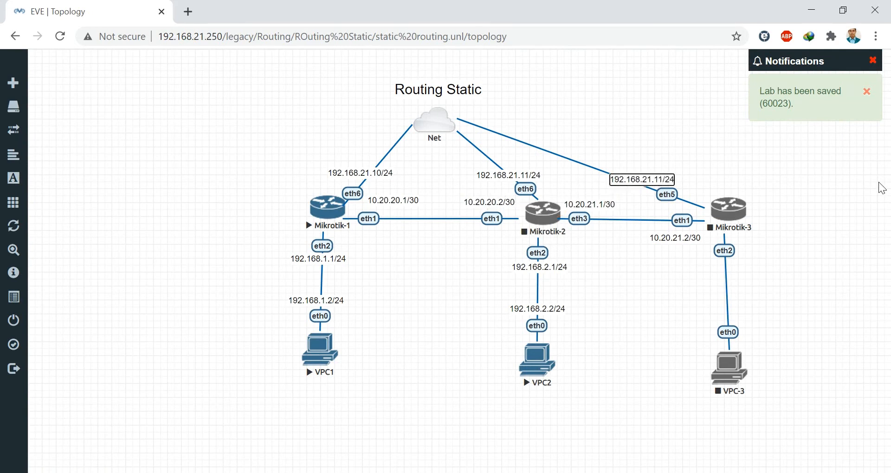
pyautogui.press('Right')
pyautogui.press('Right')
pyautogui.press('Right')
pyautogui.press('Right')
pyautogui.press('Right')
pyautogui.press('Right')
pyautogui.press('Right')
pyautogui.press('Right')
pyautogui.press('BackSpace')
pyautogui.write('2')
pyautogui.click(691, 287)
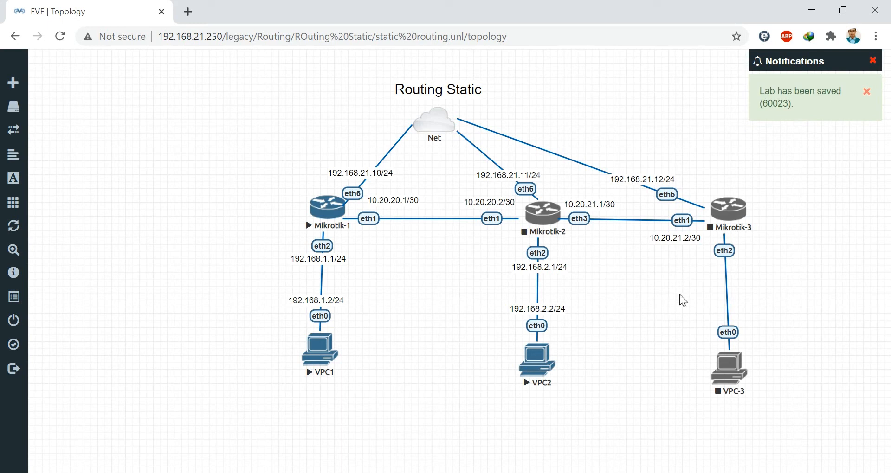
# - Label Mikrotik-3's eth2 as 192.168.3.1/24, copied from the 192.168.2.1/24 label
pyautogui.rightClick(667, 263)
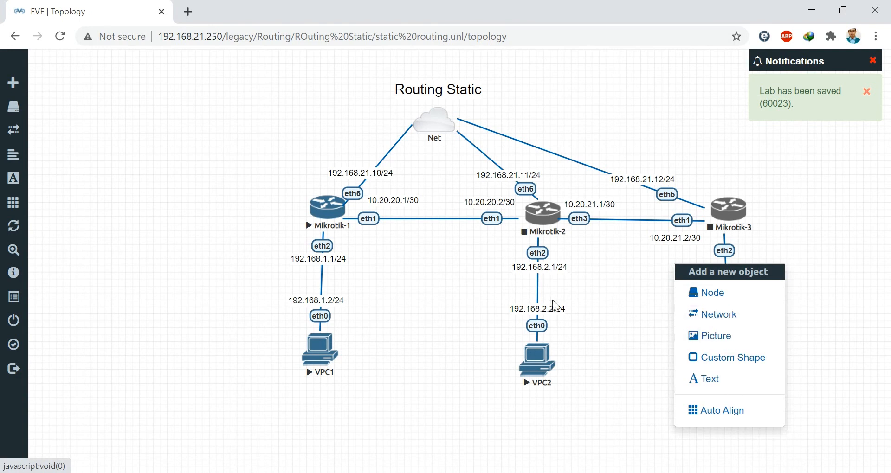
pyautogui.click(544, 261)
pyautogui.rightClick(544, 261)
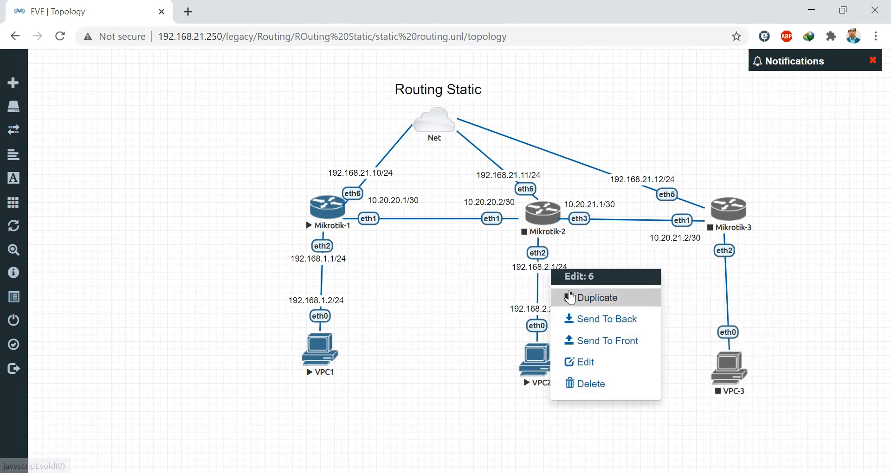
pyautogui.click(572, 296)
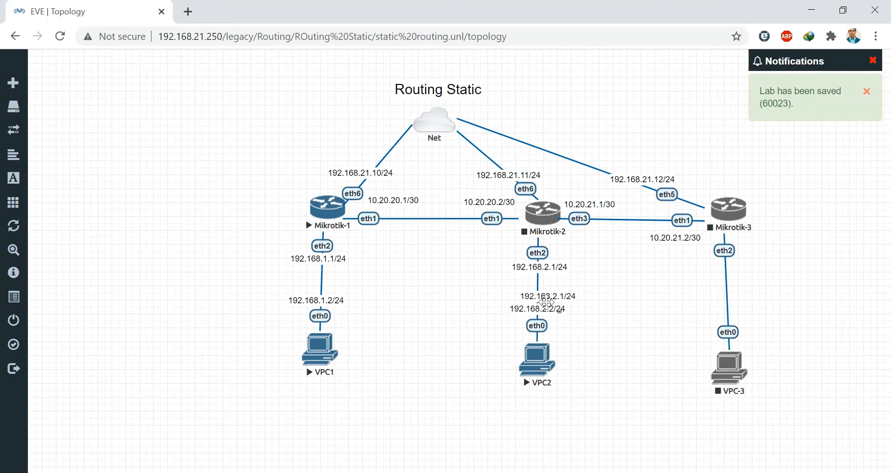
pyautogui.moveTo(543, 301); pyautogui.dragTo(724, 270)
pyautogui.click(726, 267)
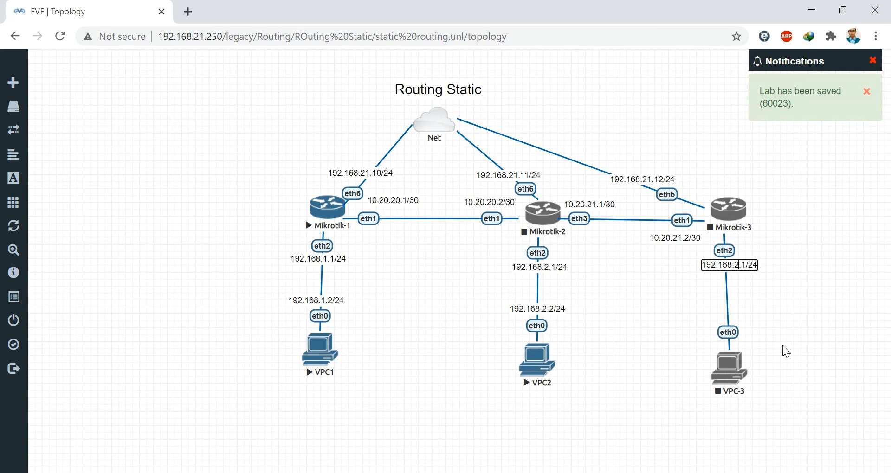
pyautogui.press('BackSpace')
pyautogui.write('3')
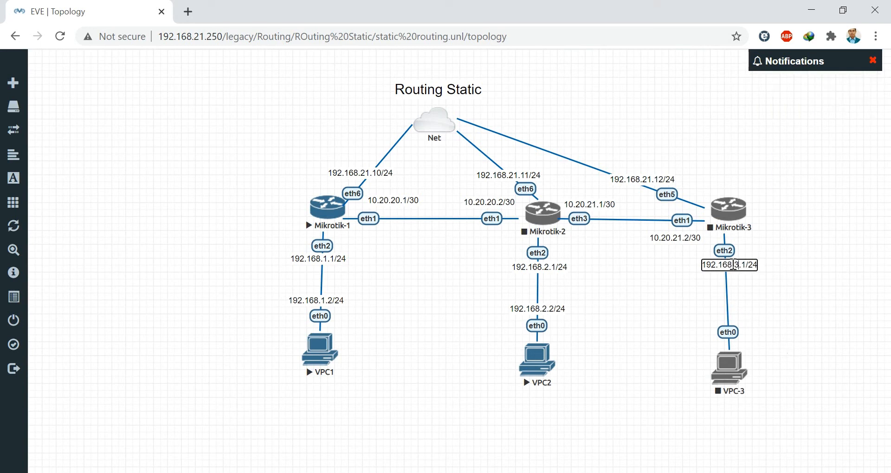
pyautogui.click(792, 321)
# - Label VPC-3's eth0 as 192.168.3.2/24 above VPC-3
pyautogui.rightClick(720, 264)
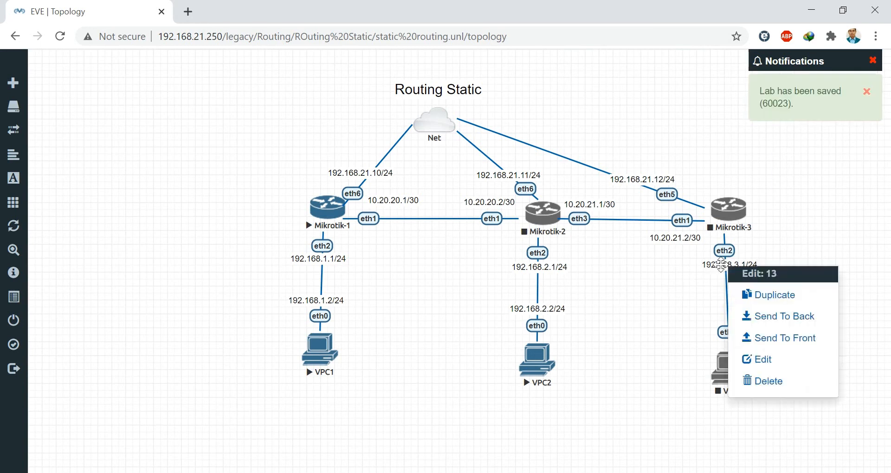
pyautogui.click(742, 296)
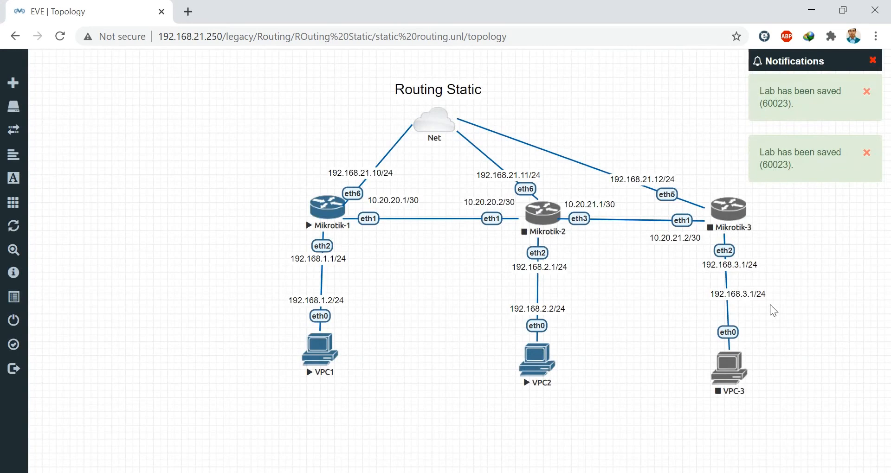
pyautogui.moveTo(742, 293); pyautogui.dragTo(730, 311)
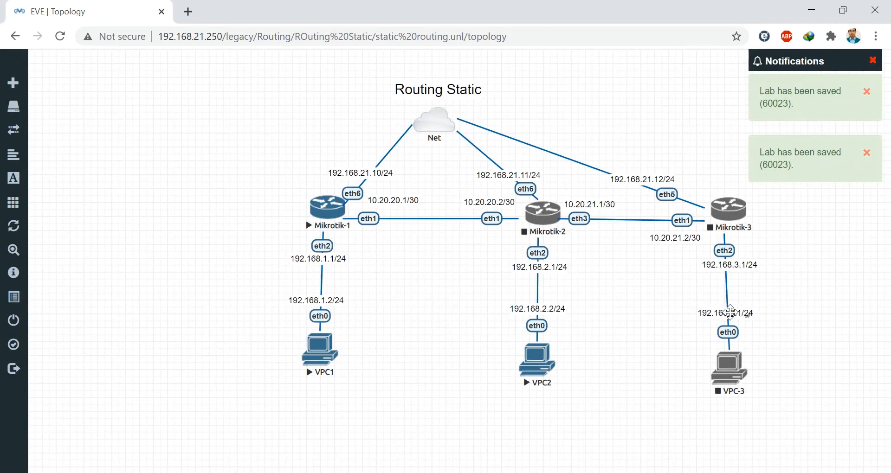
pyautogui.doubleClick(730, 312)
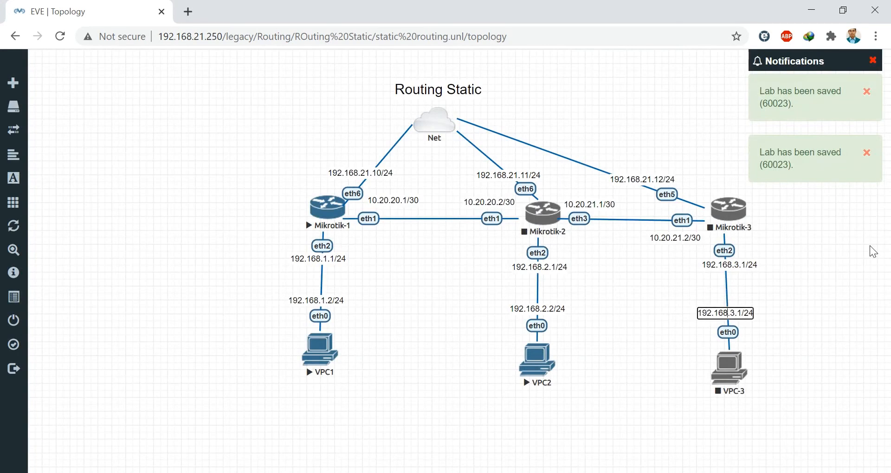
pyautogui.press('BackSpace')
pyautogui.write('2')
pyautogui.click(816, 318)
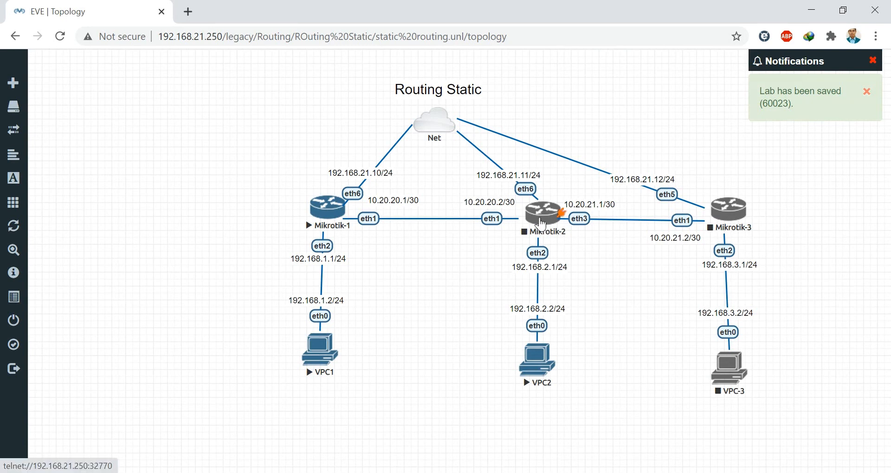
# - Start the Mikrotik-2 and Mikrotik-3 routers
pyautogui.rightClick(556, 227)
pyautogui.click(574, 255)
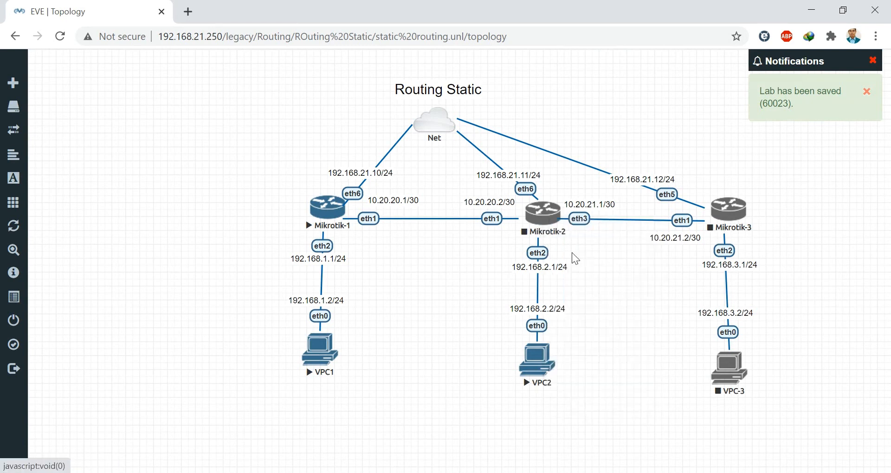
pyautogui.rightClick(729, 213)
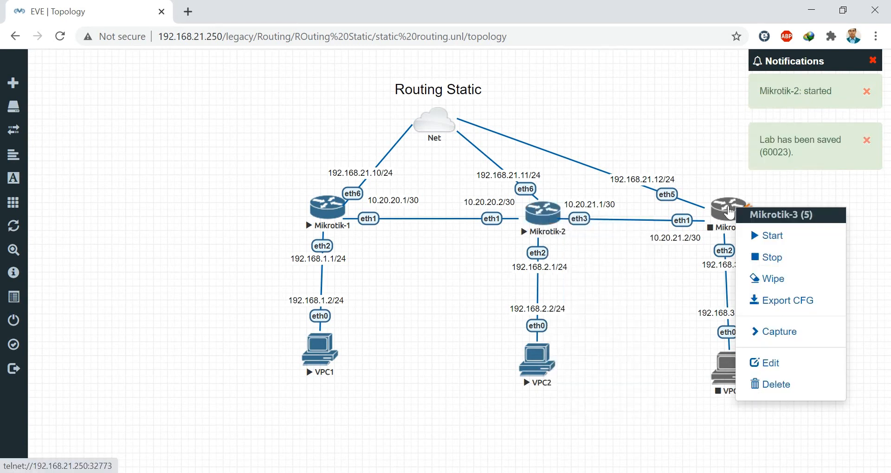
pyautogui.click(756, 233)
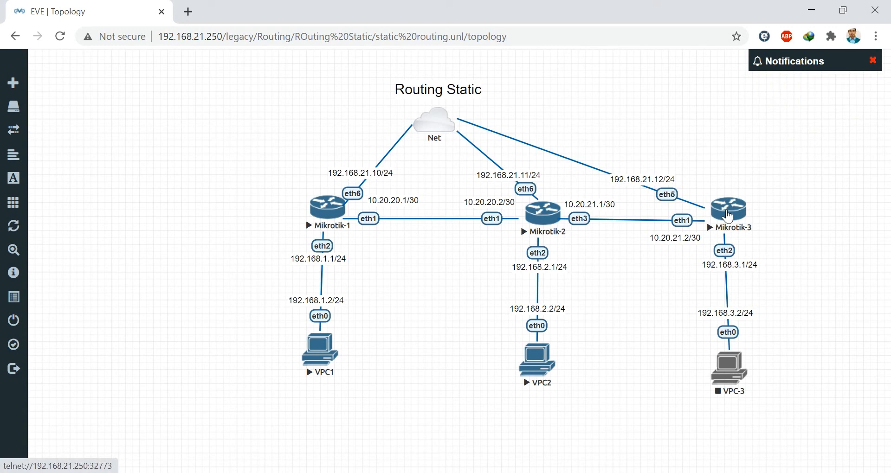
# - Open a telnet console session to Mikrotik-3
pyautogui.rightClick(728, 216)
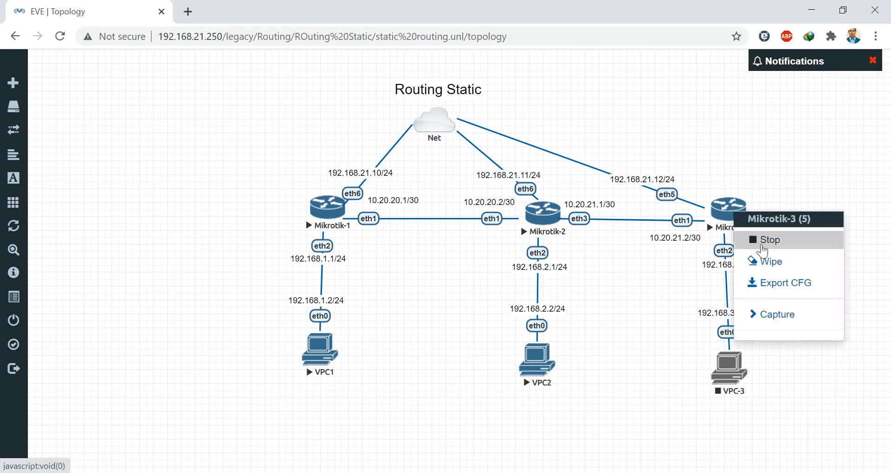
pyautogui.click(655, 305)
pyautogui.click(732, 218)
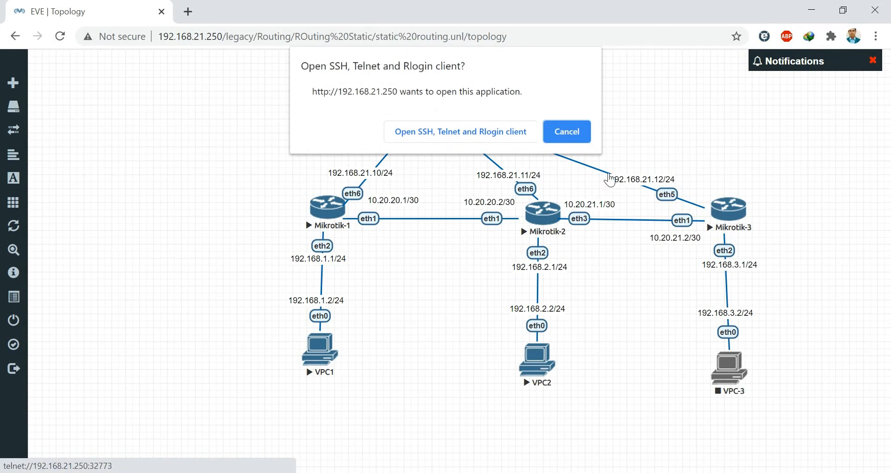
# - Log in as admin, add 192.168.21.12/24 on ether5, print the addresses, then minimize PuTTY
pyautogui.click(469, 132)
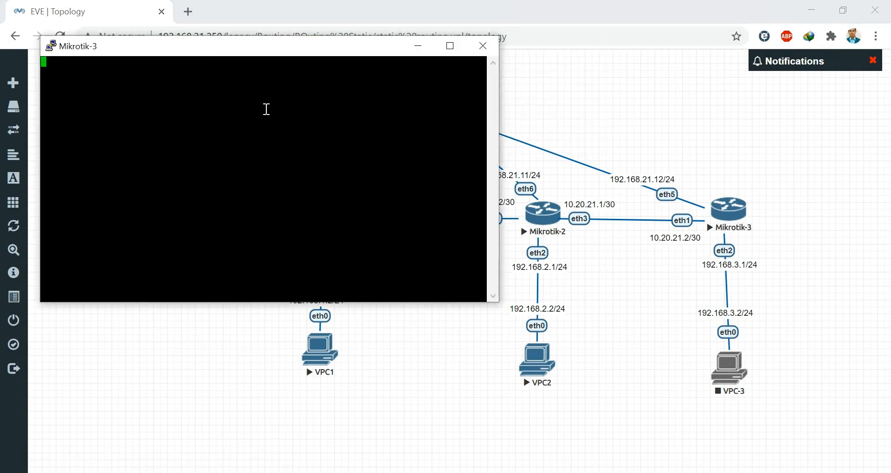
pyautogui.write('admi')
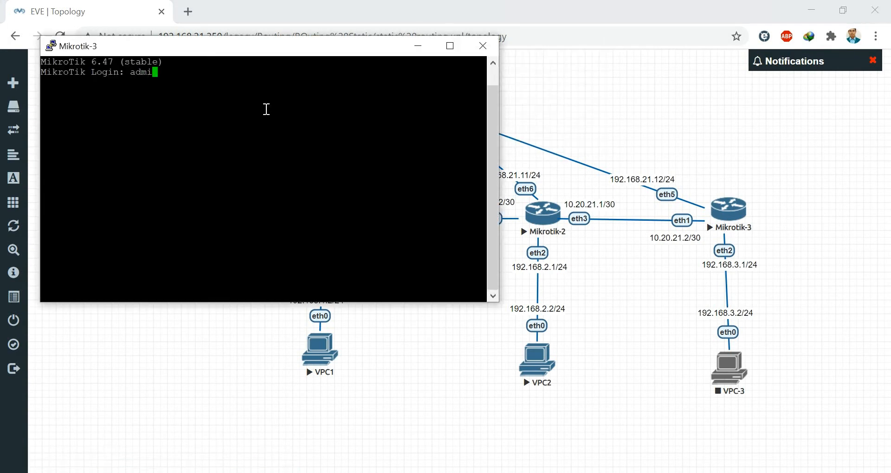
pyautogui.write('n')
pyautogui.press('Return')
pyautogui.press('Return')
pyautogui.write('n@M')
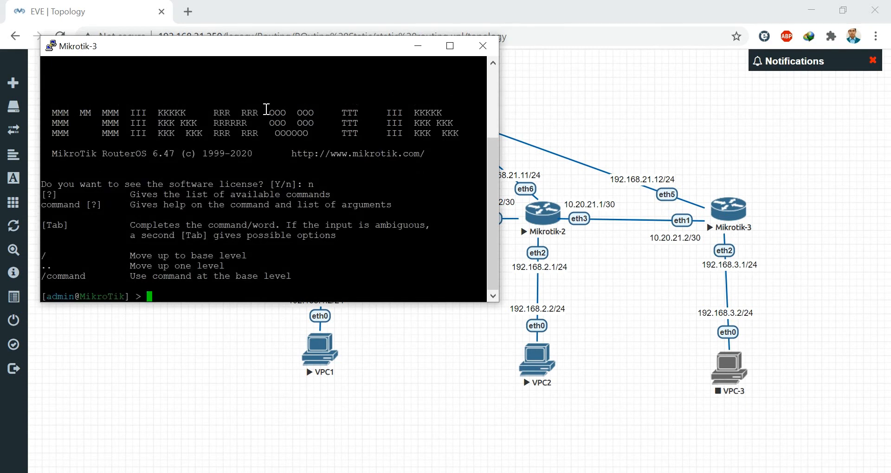
pyautogui.write('ikroTik] > ip address add address=')
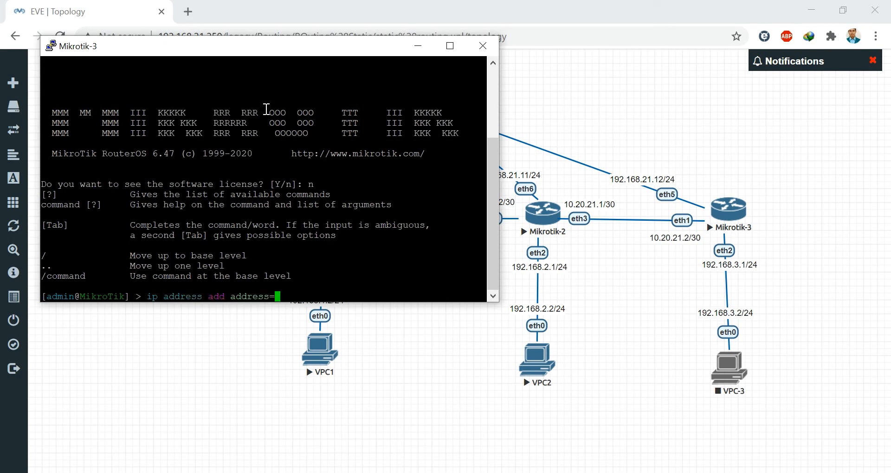
pyautogui.write('192.168.21.12/24 interface=')
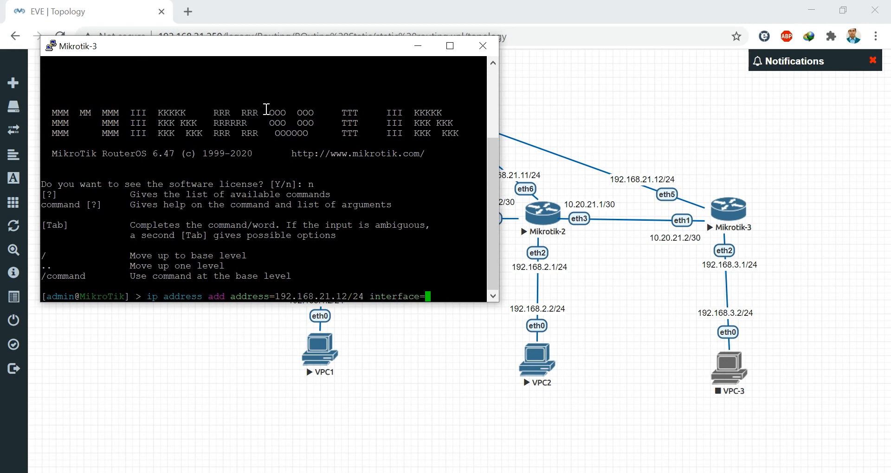
pyautogui.write('ether5')
pyautogui.press('Return')
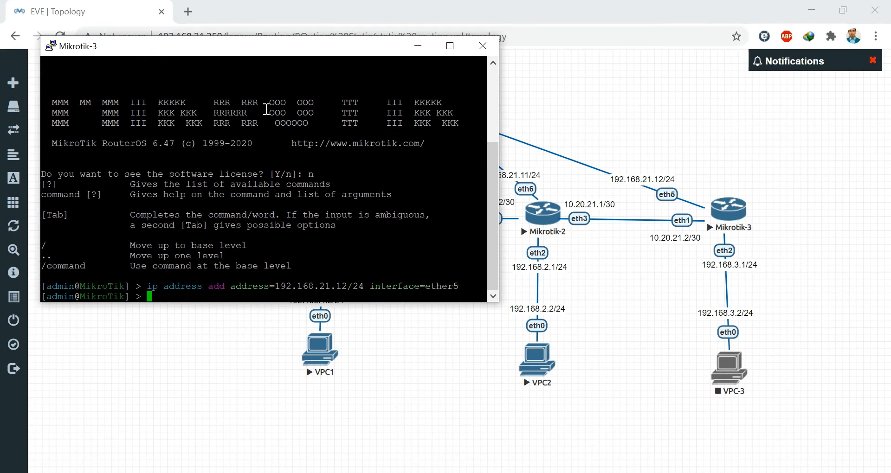
pyautogui.write('ip address pr')
pyautogui.press('Return')
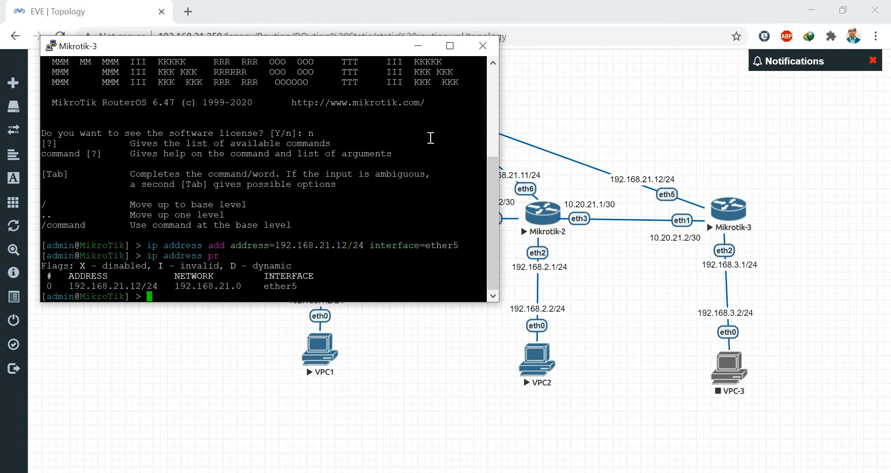
pyautogui.click(418, 46)
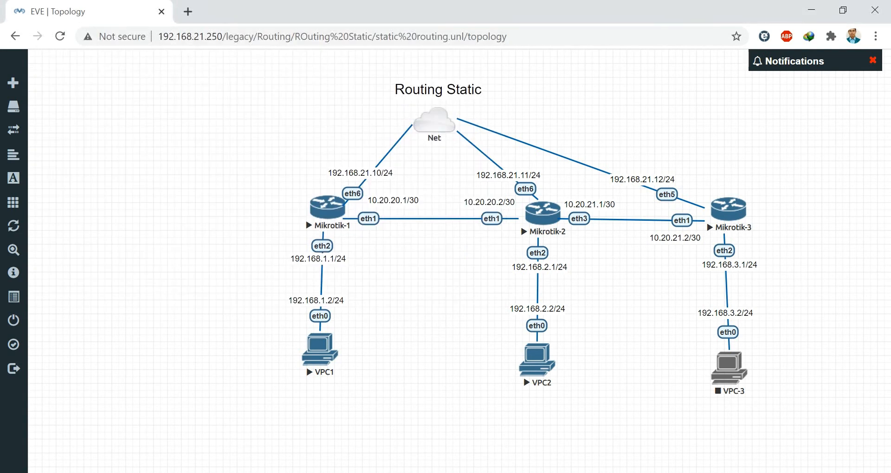
# - Connect a new WinBox session to Mikrotik-3 at 192.168.21.12
pyautogui.rightClick(464, 472)
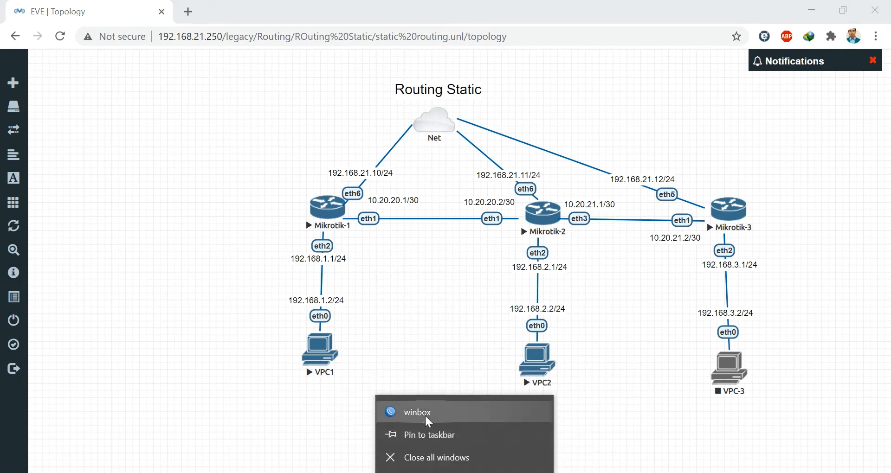
pyautogui.click(425, 411)
pyautogui.click(158, 51)
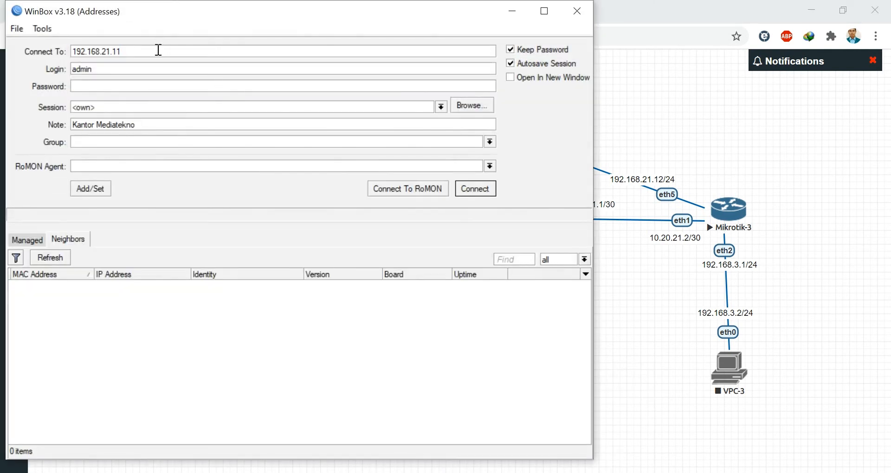
pyautogui.press('BackSpace')
pyautogui.write('2')
pyautogui.click(471, 192)
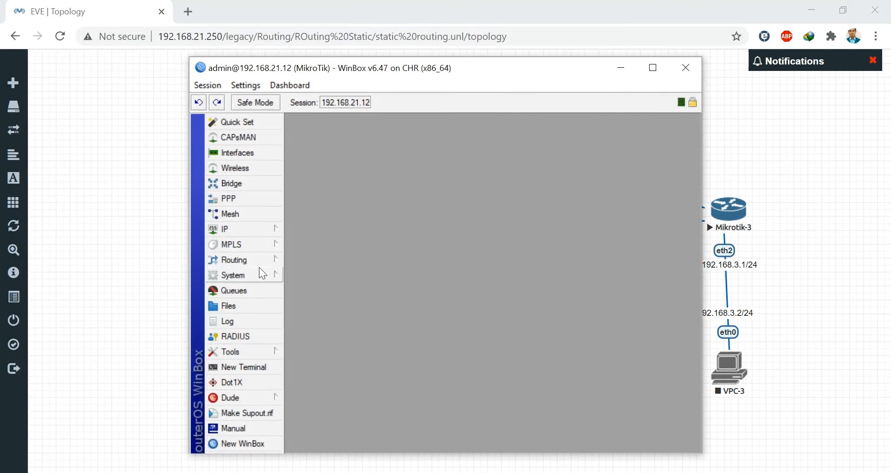
# - Bring up System > Identity to edit the router name
pyautogui.click(249, 276)
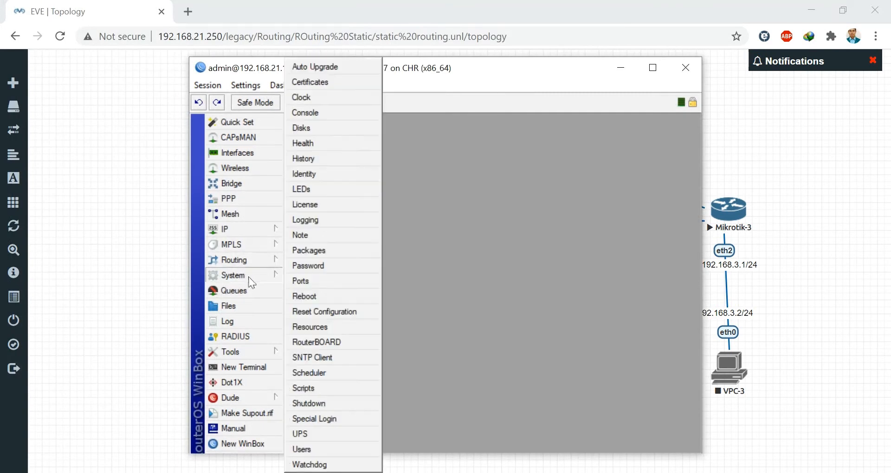
pyautogui.click(303, 175)
pyautogui.click(500, 265)
# - Rename the router identity to MikroTik3
pyautogui.write('3')
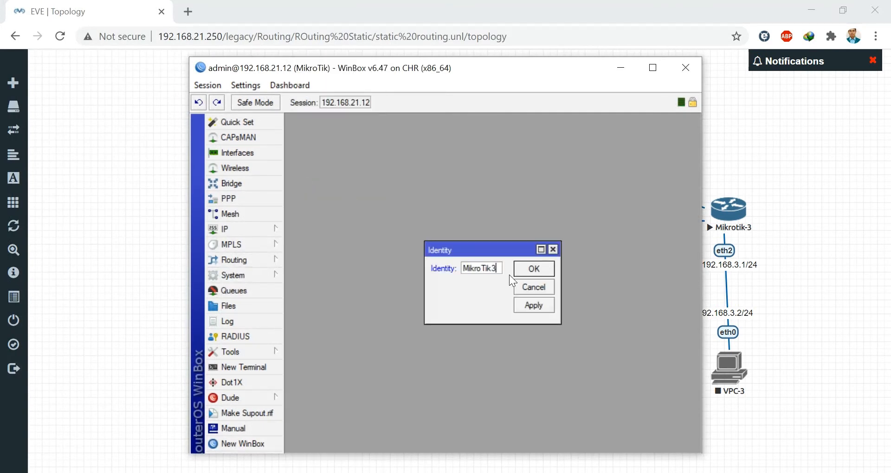
pyautogui.click(525, 267)
pyautogui.moveTo(509, 78); pyautogui.dragTo(397, 75)
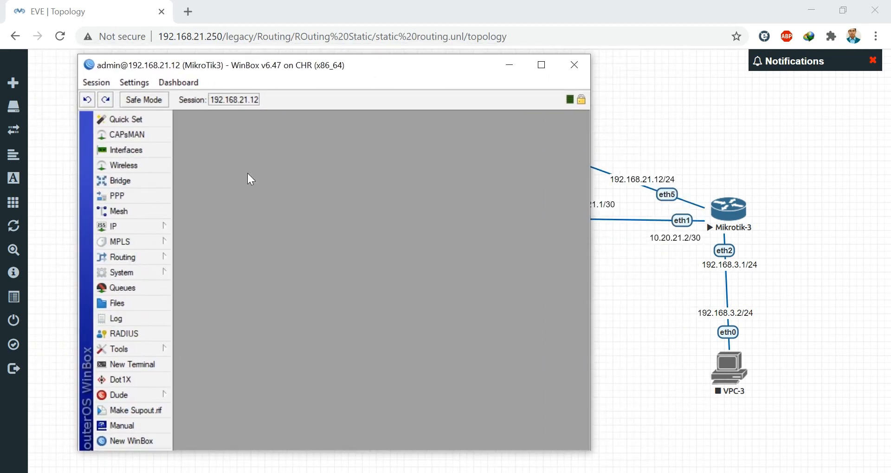
# - Add IP address 10.20.21.2/30 on ether1
pyautogui.click(149, 227)
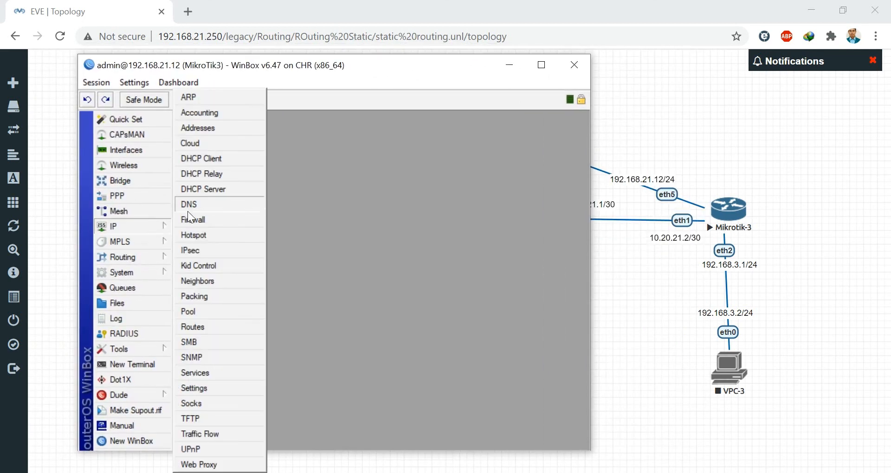
pyautogui.click(209, 135)
pyautogui.click(277, 196)
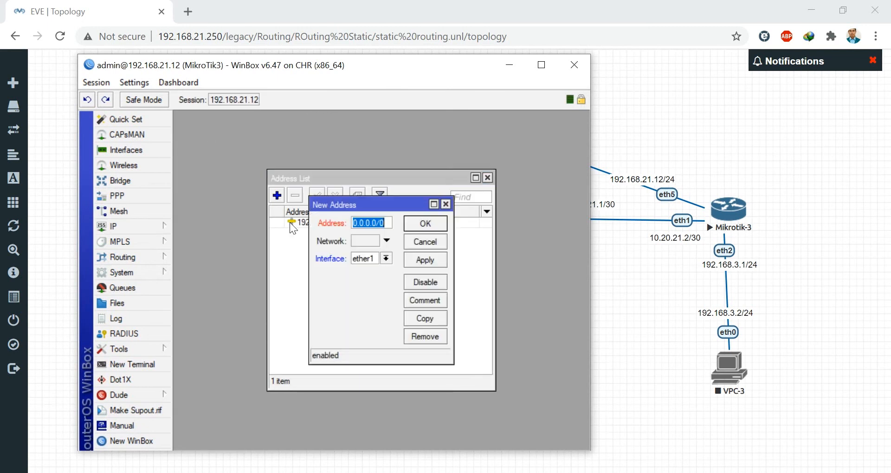
pyautogui.write('10.20')
pyautogui.write('.21')
pyautogui.write('.2/30')
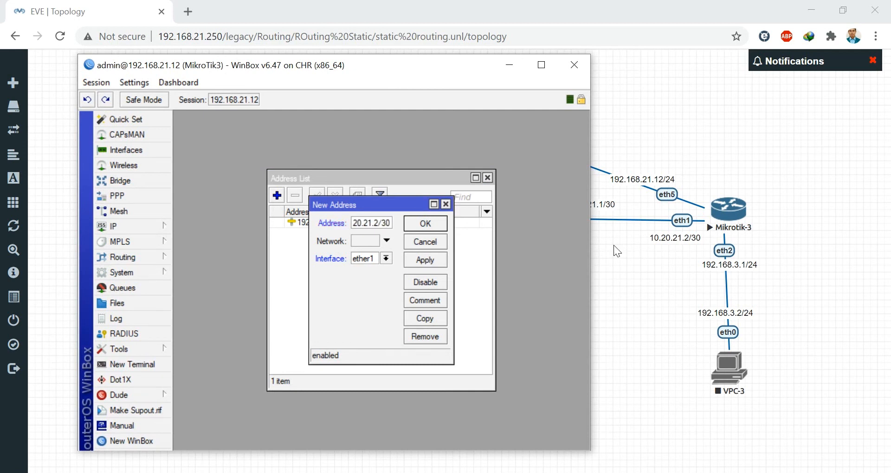
pyautogui.click(430, 261)
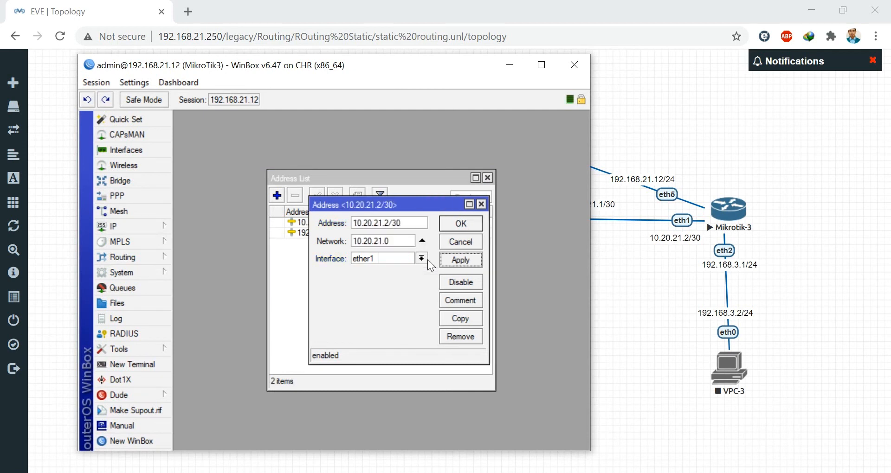
pyautogui.click(443, 224)
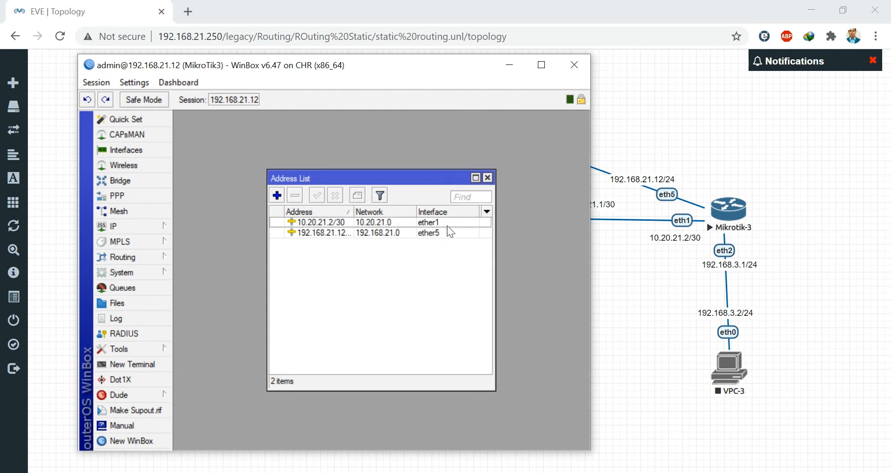
# - Add IP address 192.168.3.1/24 on ether2
pyautogui.click(277, 195)
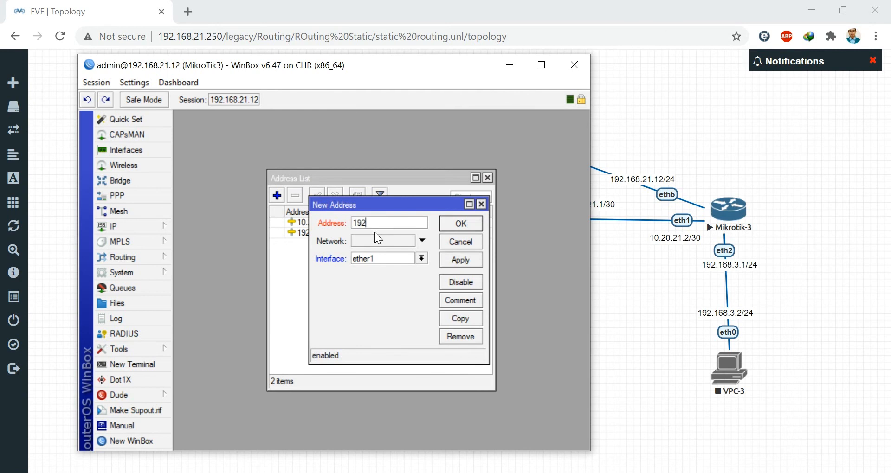
pyautogui.write('.168.3.1/24')
pyautogui.click(421, 259)
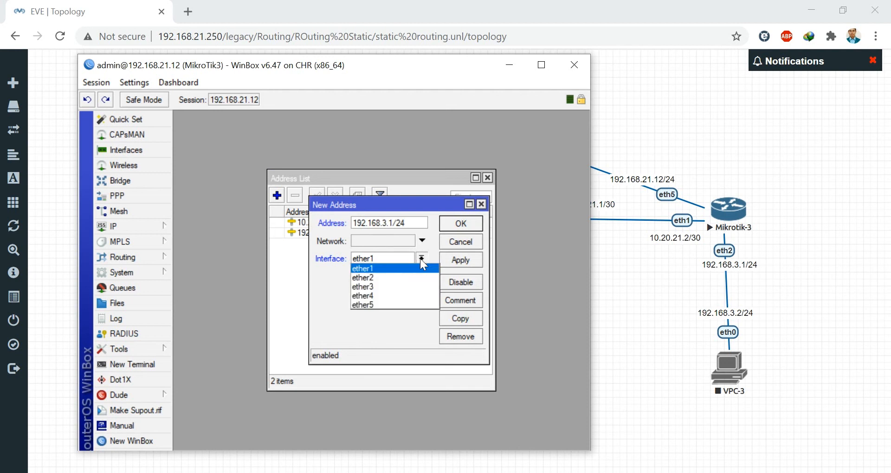
pyautogui.click(379, 278)
pyautogui.click(457, 259)
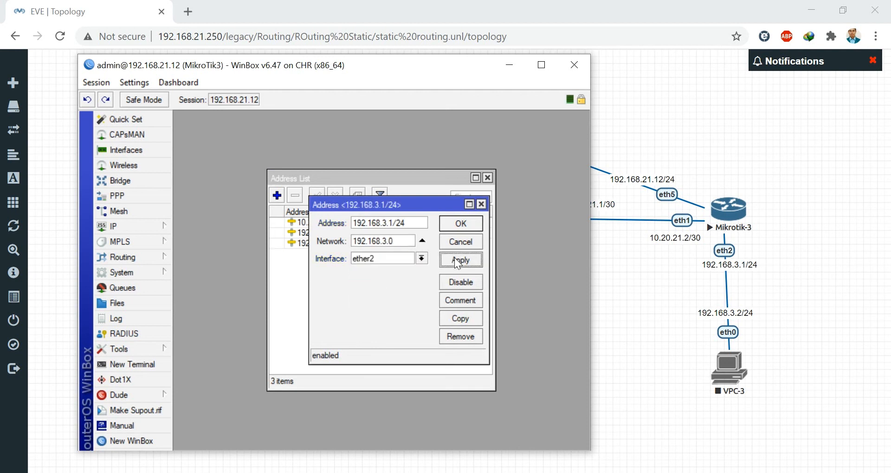
pyautogui.click(460, 224)
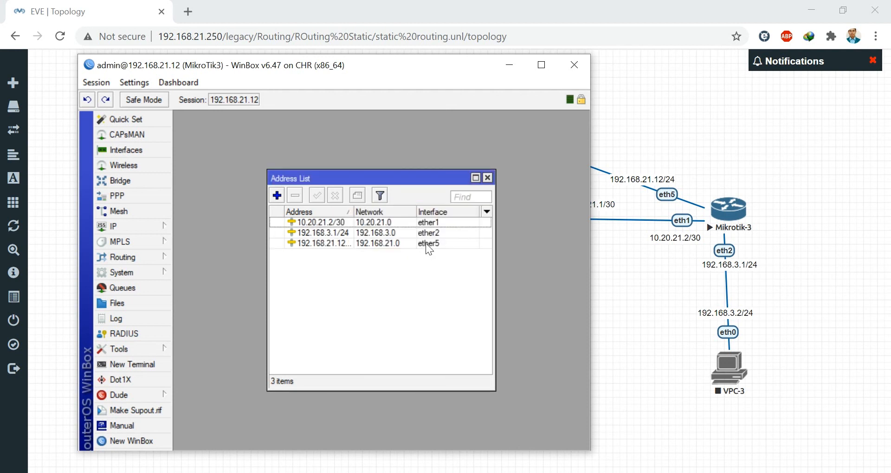
# - Reconnect WinBox to MikroTik2 at 192.168.21.11 and close its terminal and route list
pyautogui.click(507, 68)
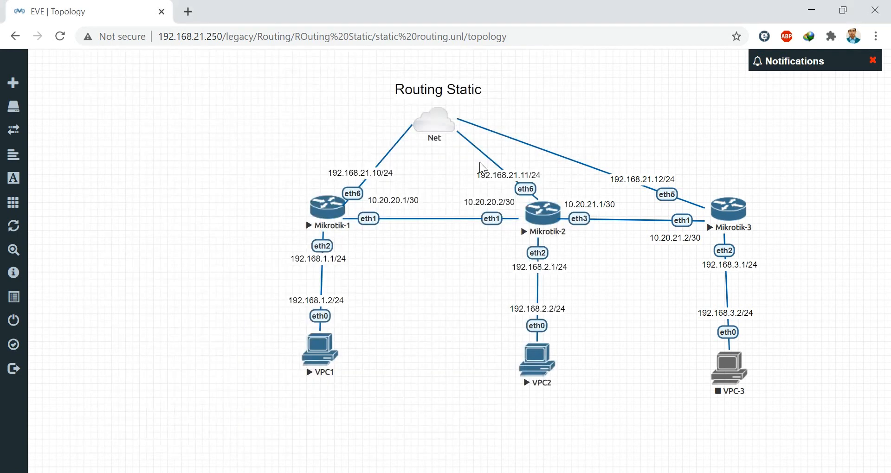
pyautogui.click(464, 472)
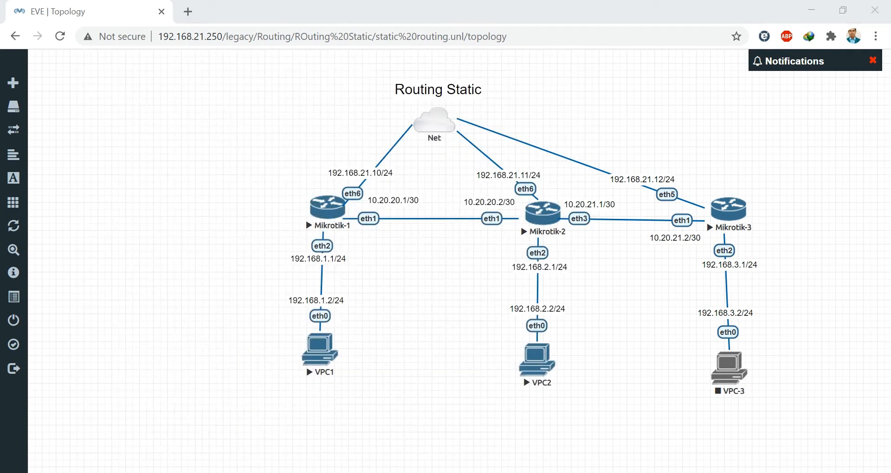
pyautogui.click(519, 463)
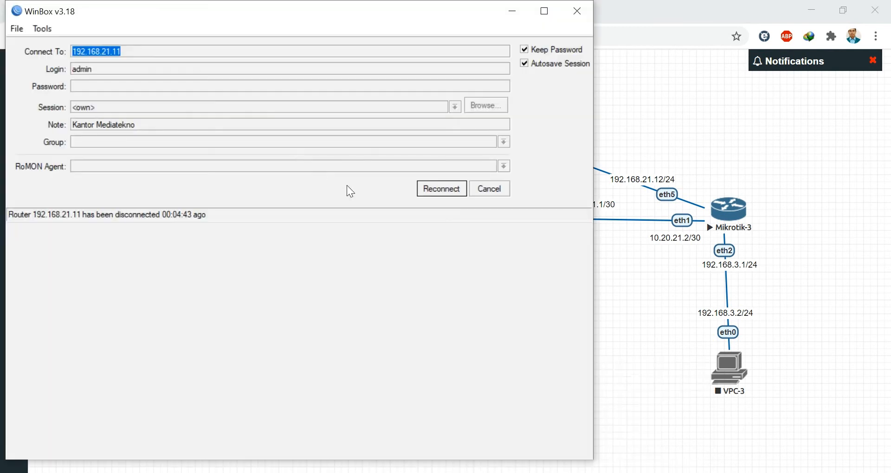
pyautogui.click(451, 190)
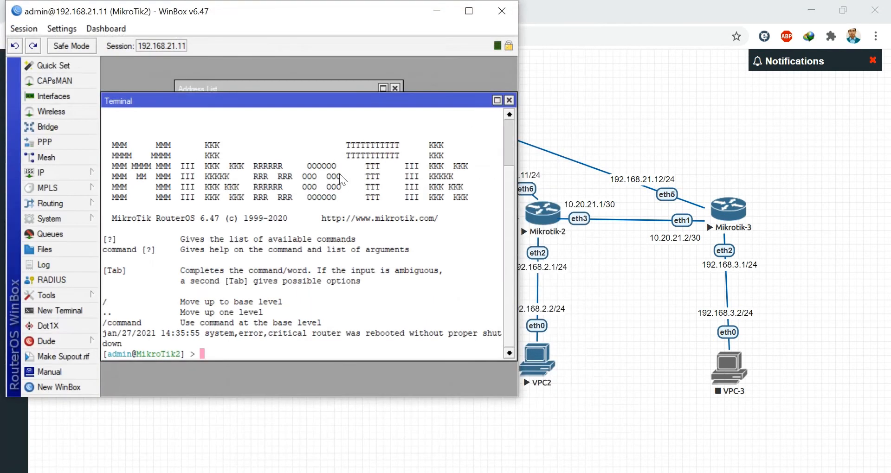
pyautogui.click(509, 101)
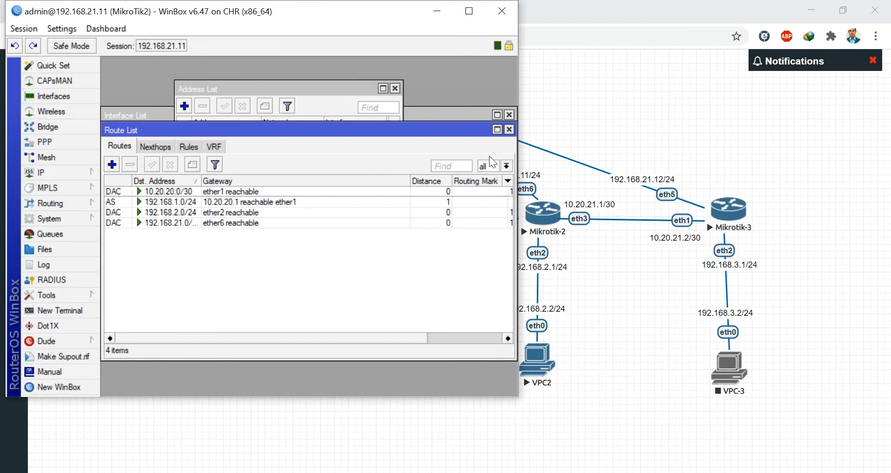
pyautogui.click(509, 130)
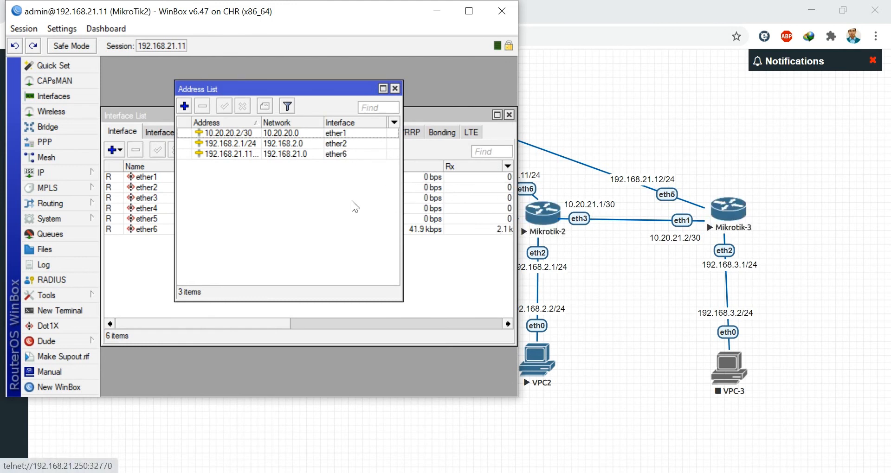
# - Add IP address 10.20.21.1/30 on ether3 of MikroTik2
pyautogui.click(184, 106)
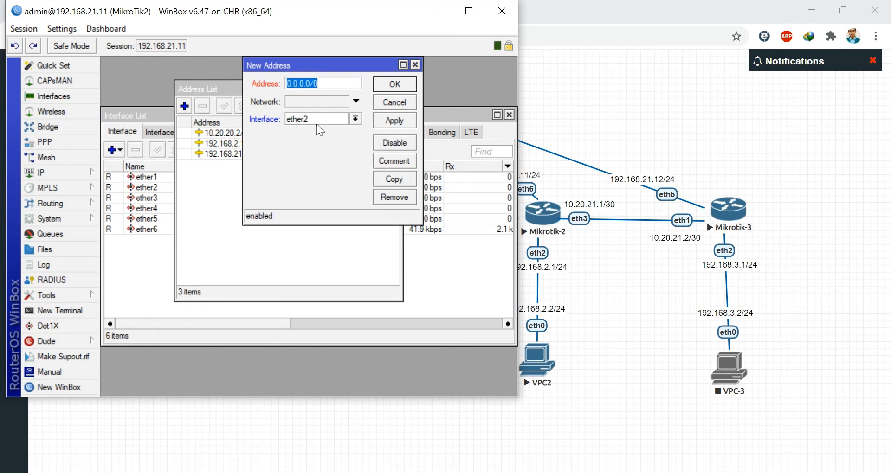
pyautogui.write('10')
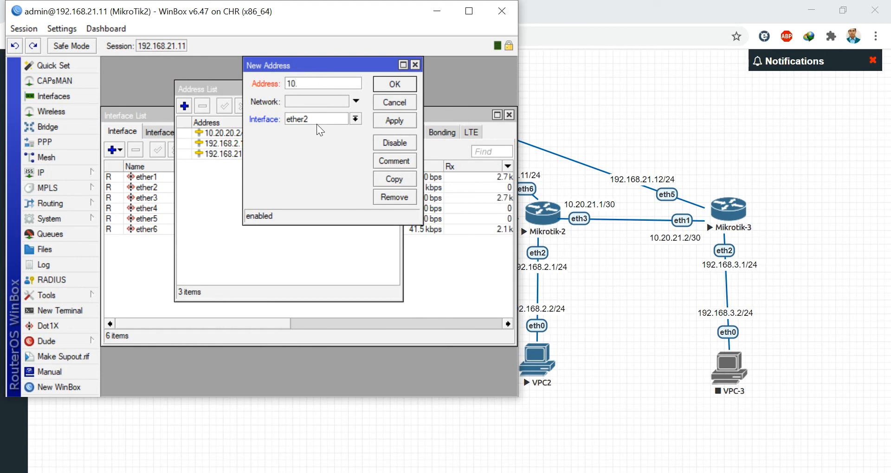
pyautogui.write('.20.21.1/30')
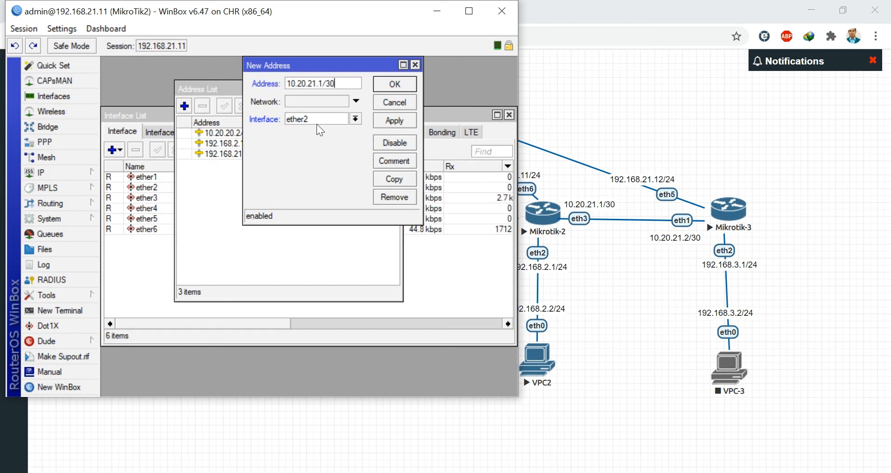
pyautogui.click(346, 120)
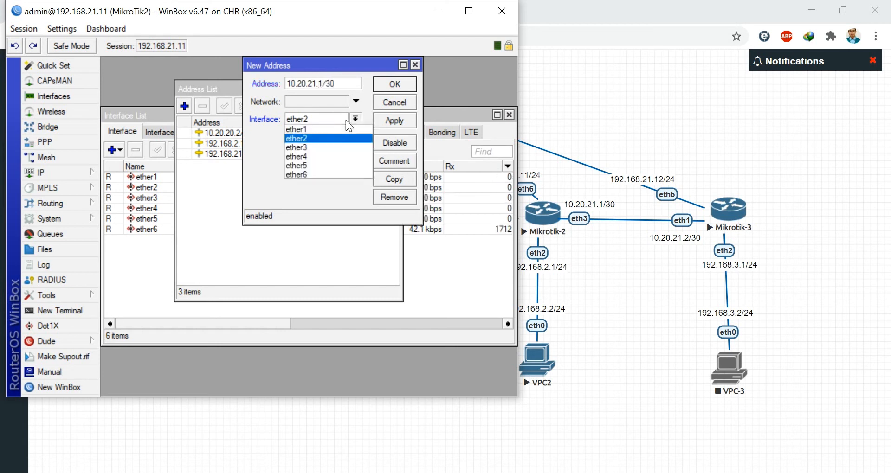
pyautogui.click(305, 147)
pyautogui.click(402, 119)
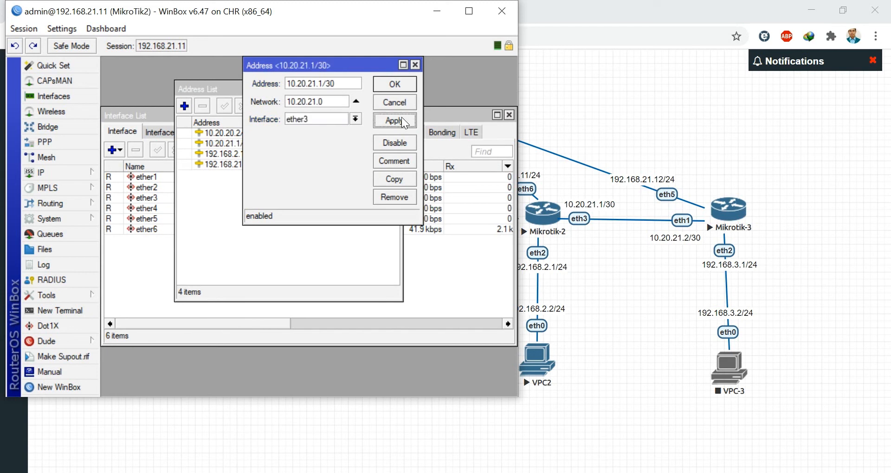
pyautogui.click(398, 87)
pyautogui.click(395, 88)
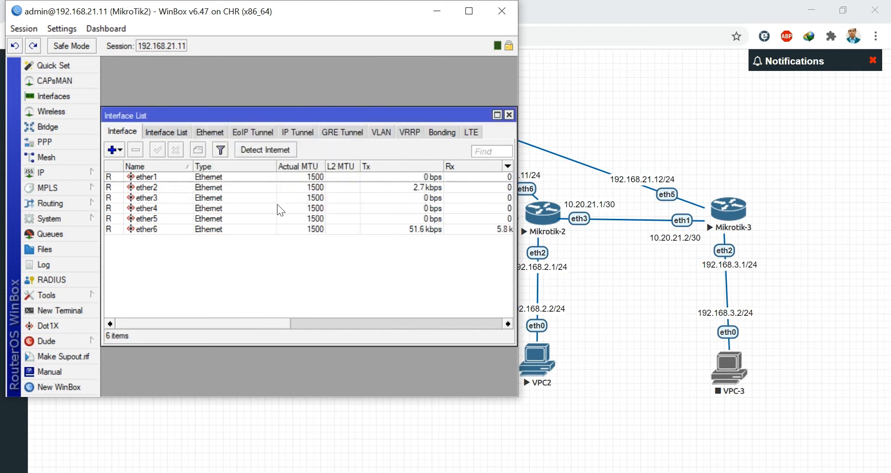
# - Reopen IP > Addresses and select the 10.20.21.1/30 entry
pyautogui.click(69, 172)
pyautogui.click(125, 128)
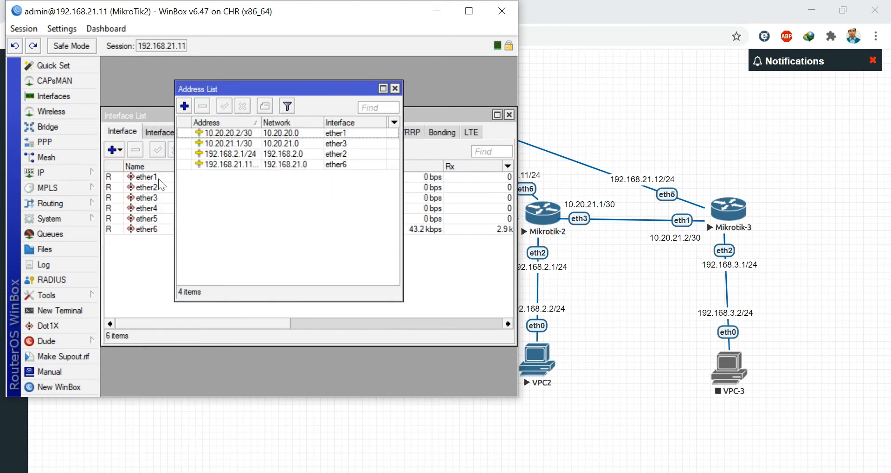
pyautogui.click(237, 147)
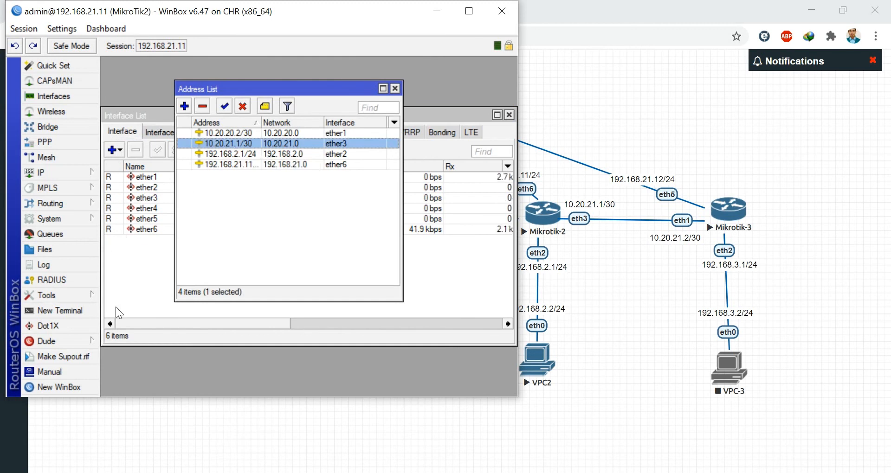
# - Ping 10.20.21.2 from MikroTik2's terminal, then close the terminal and address list
pyautogui.click(87, 313)
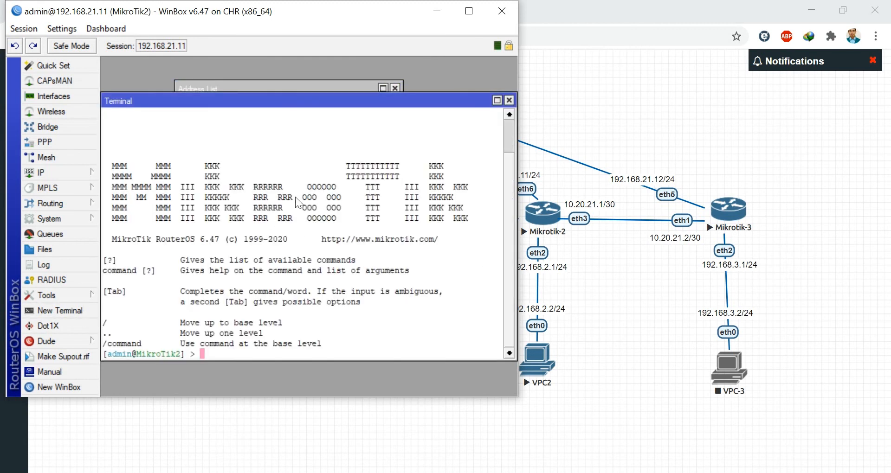
pyautogui.write('ping 10.20.21.2')
pyautogui.press('Return')
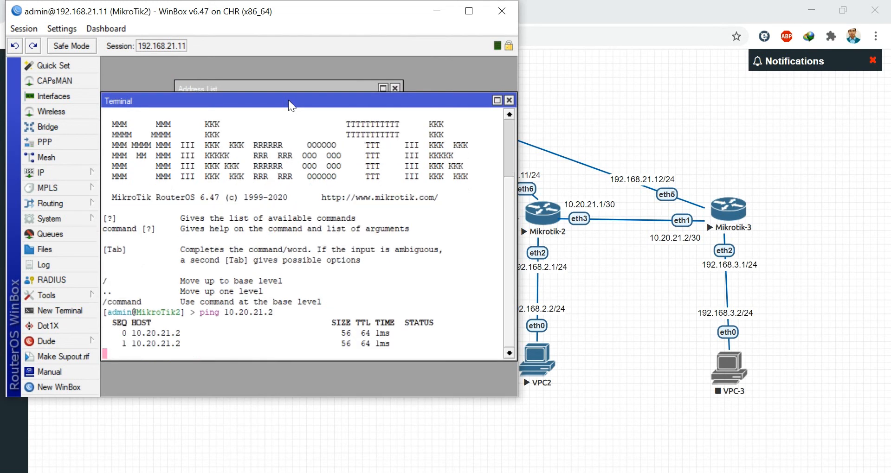
pyautogui.hotkey('ctrl', 'c')
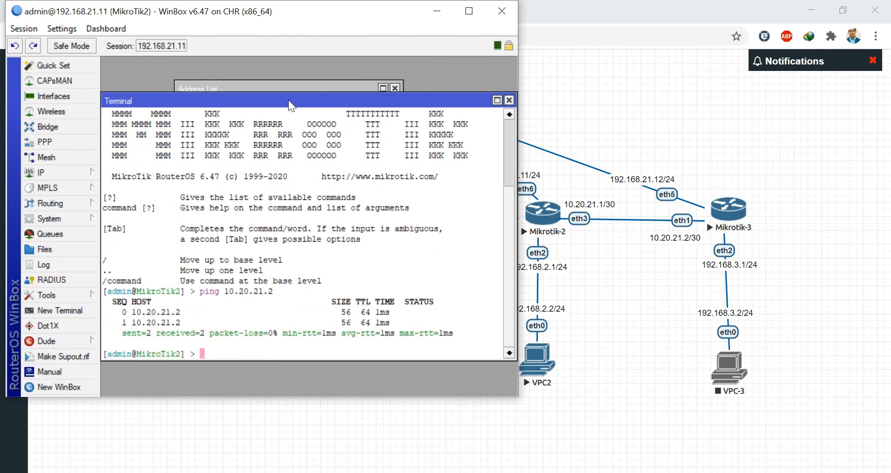
pyautogui.click(509, 100)
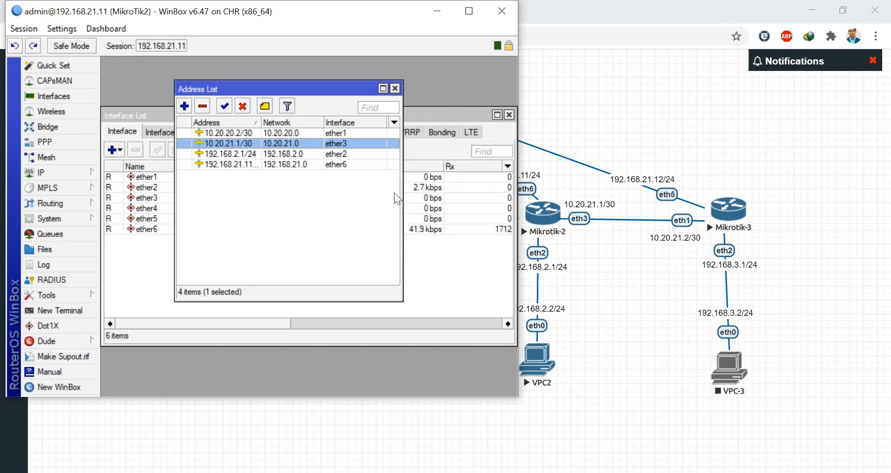
pyautogui.click(395, 89)
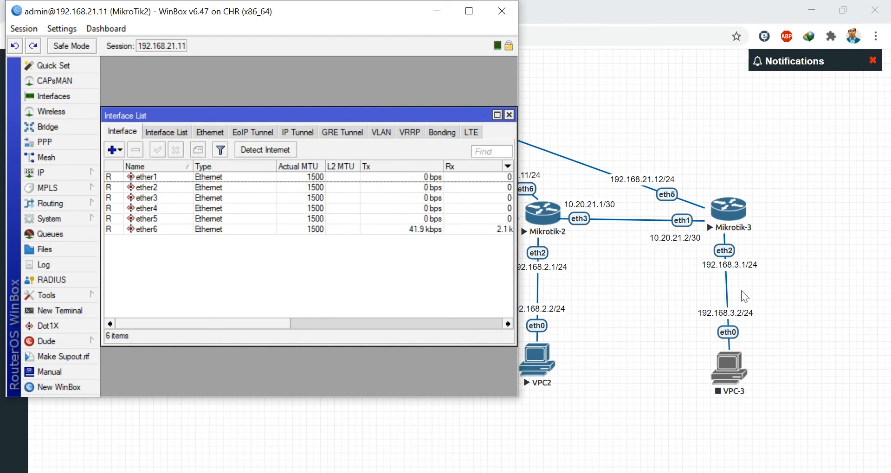
# - Add a static route on MikroTik2 to 192.168.3.0/24 via gateway 10.20.21.2
pyautogui.click(57, 175)
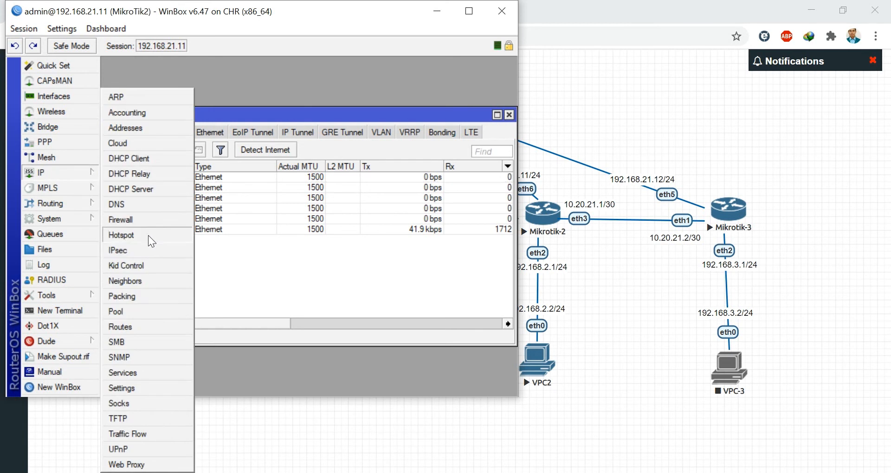
pyautogui.click(123, 326)
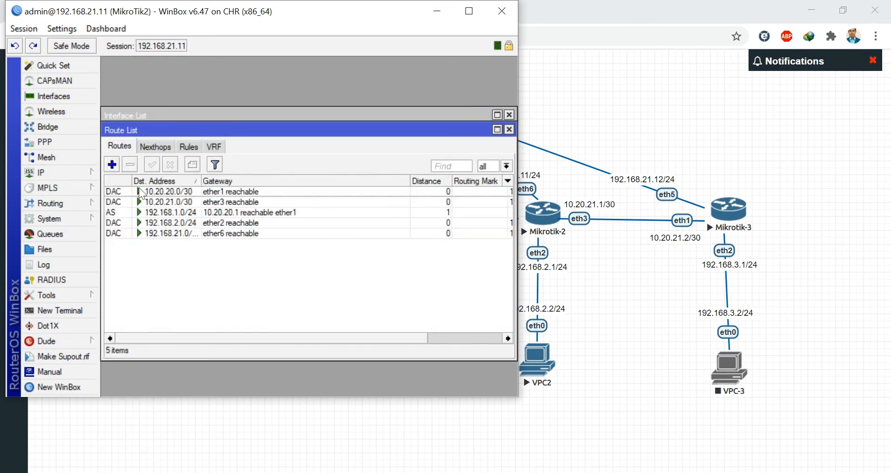
pyautogui.click(112, 165)
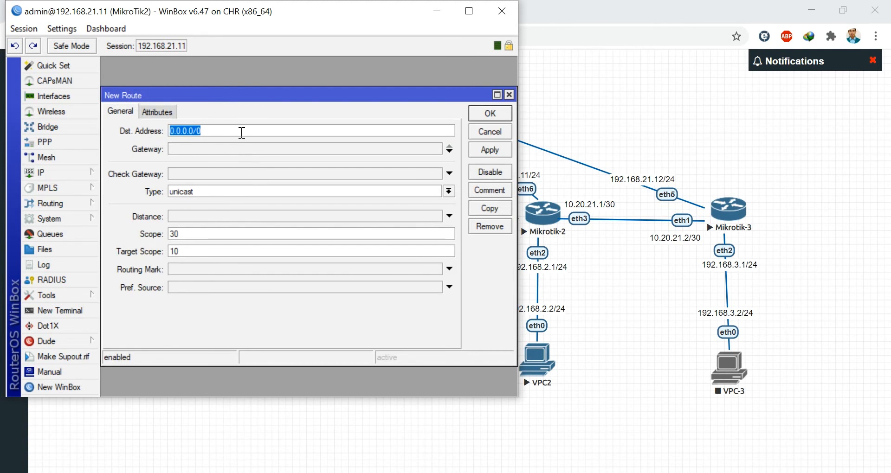
pyautogui.write('192.168.')
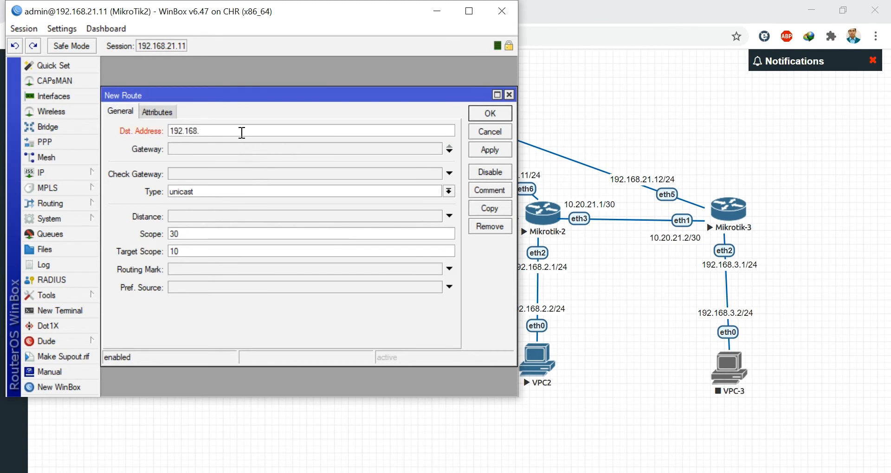
pyautogui.write('3.0/24')
pyautogui.click(196, 149)
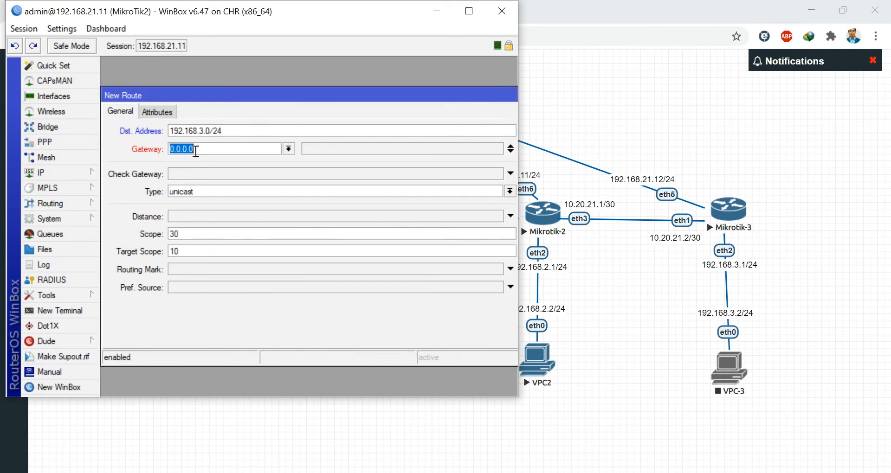
pyautogui.write('10.20.21.2')
pyautogui.moveTo(385, 95); pyautogui.dragTo(292, 108)
pyautogui.click(452, 163)
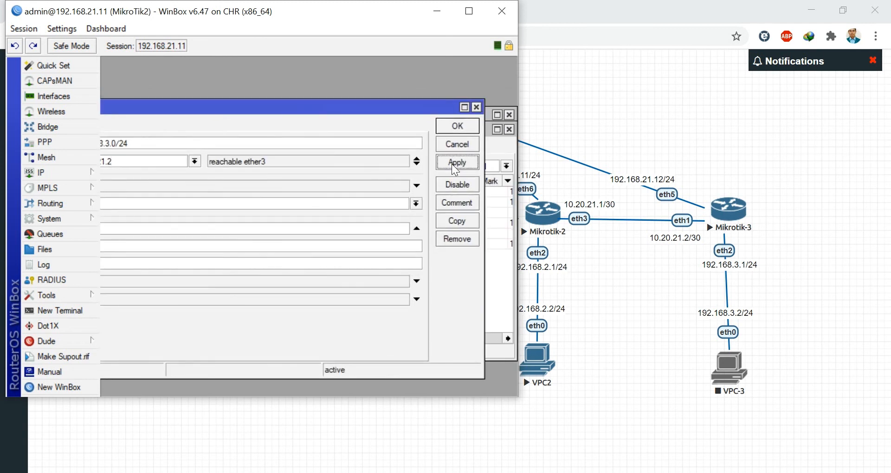
pyautogui.click(453, 125)
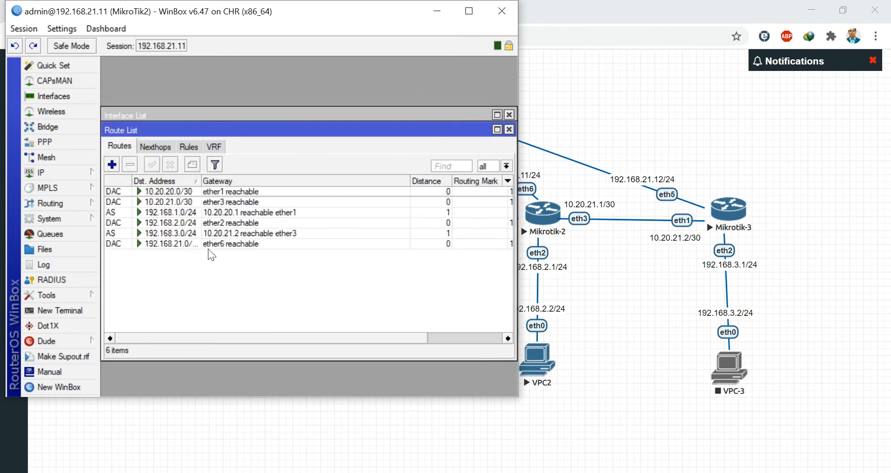
pyautogui.click(66, 314)
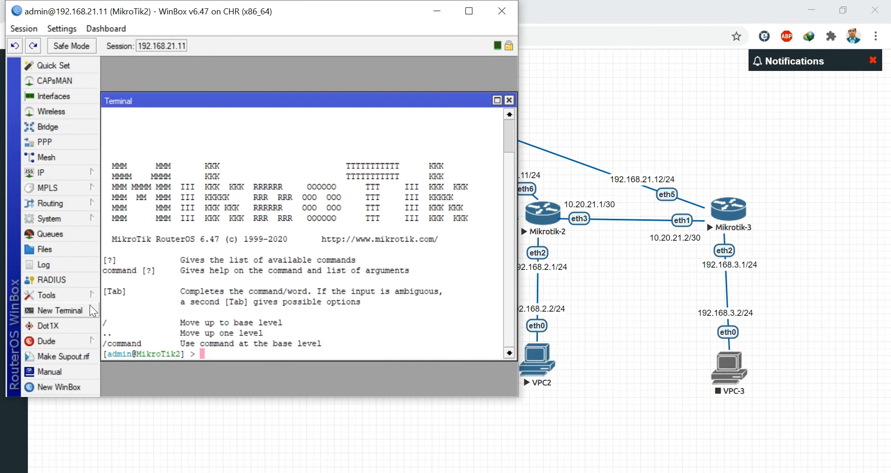
# - Ping 192.168.3.1 from MikroTik2, stopping after 2 of 2 replies, then minimize WinBox
pyautogui.write('ping 192.168.3.1')
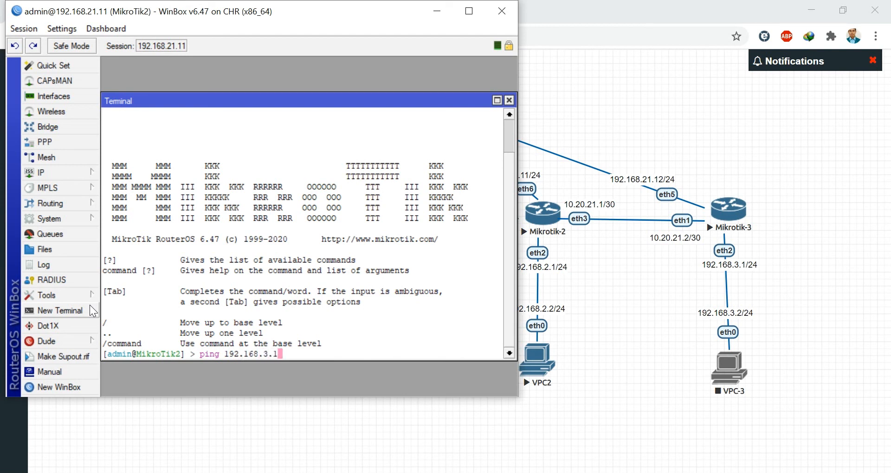
pyautogui.press('Return')
pyautogui.hotkey('ctrl', 'c')
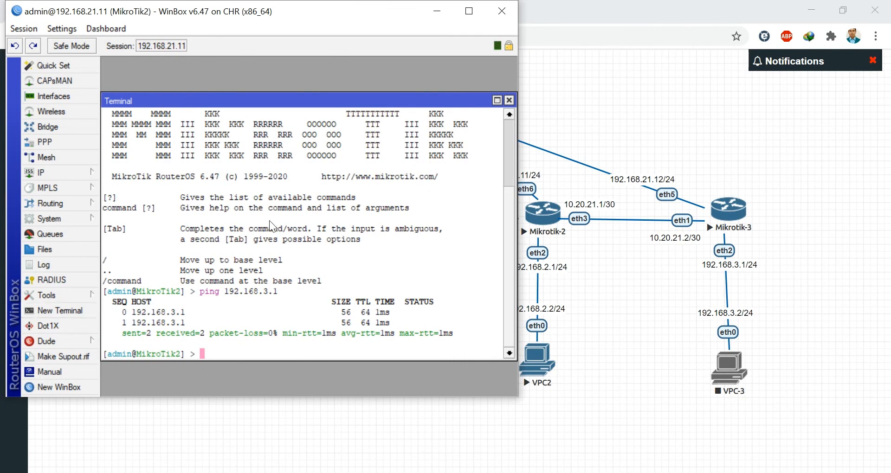
pyautogui.click(437, 18)
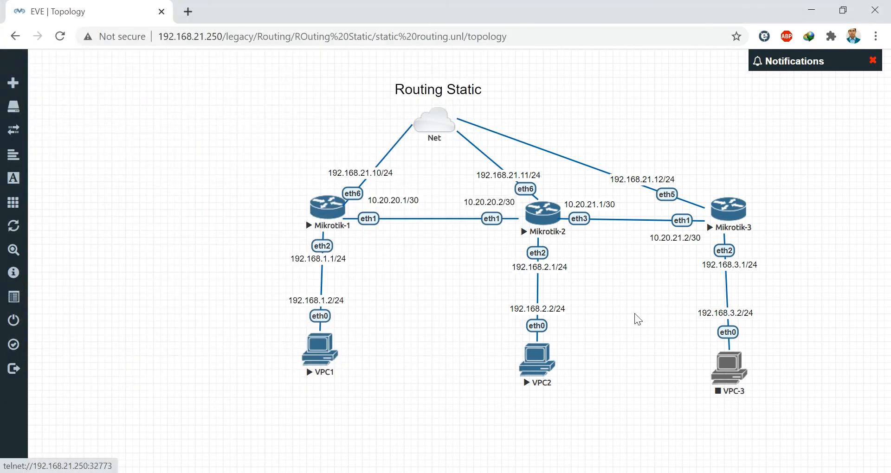
# - Bring up the MikroTik3 WinBox window and move it left to uncover Mikrotik-2
pyautogui.click(465, 472)
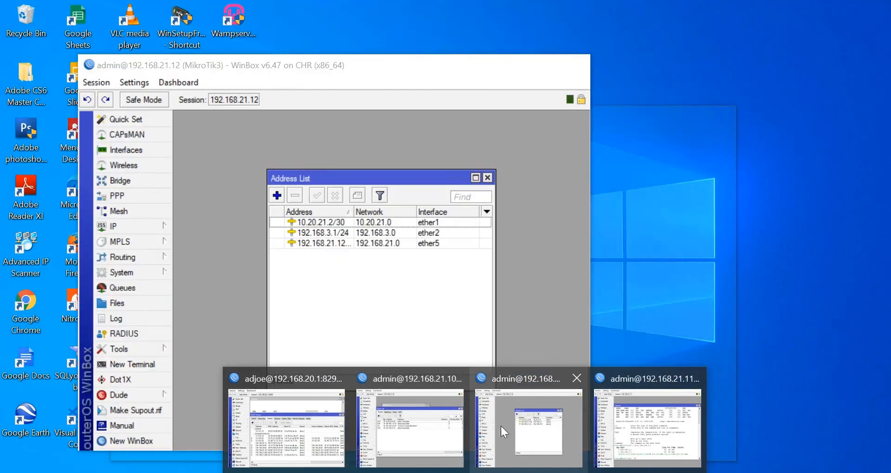
pyautogui.click(500, 426)
pyautogui.moveTo(388, 62); pyautogui.dragTo(355, 34)
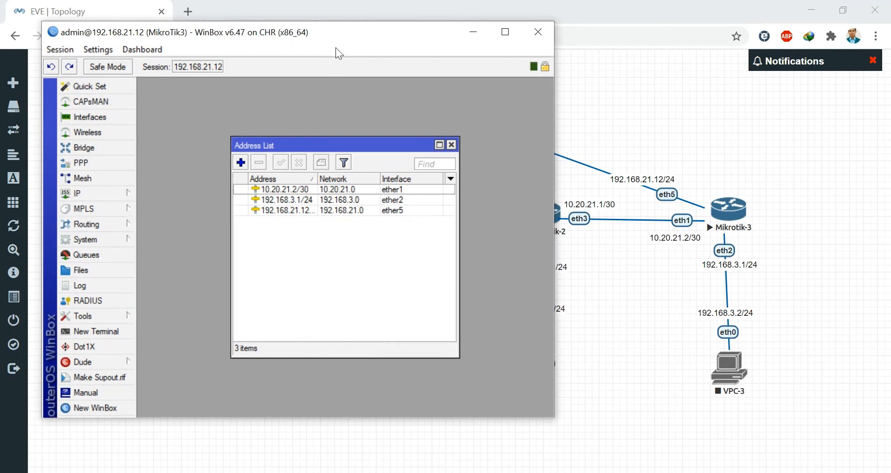
pyautogui.moveTo(338, 35); pyautogui.dragTo(316, 36)
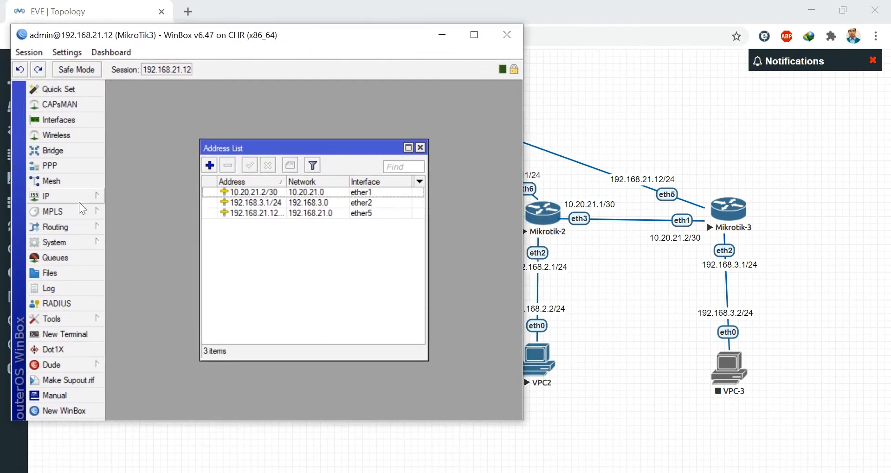
# - Ping 192.168.2.1 from a MikroTik3 terminal, which fails with no route to host
pyautogui.click(64, 335)
pyautogui.write('pin')
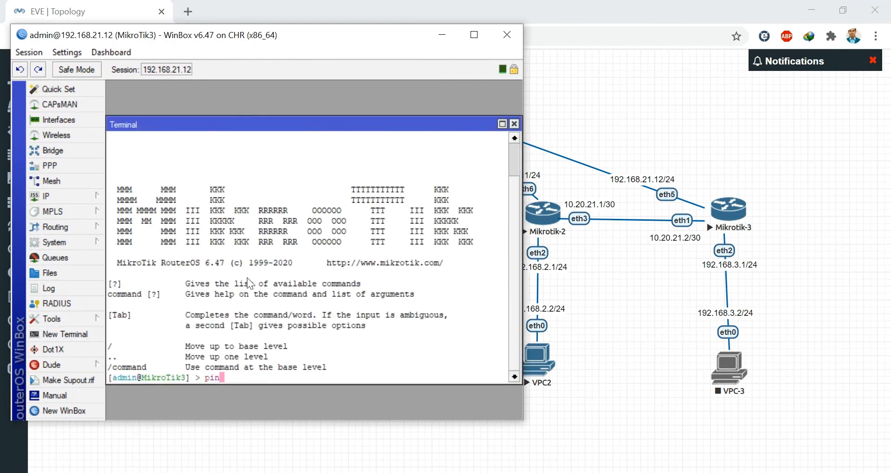
pyautogui.write('g 192.168.2.1')
pyautogui.press('Return')
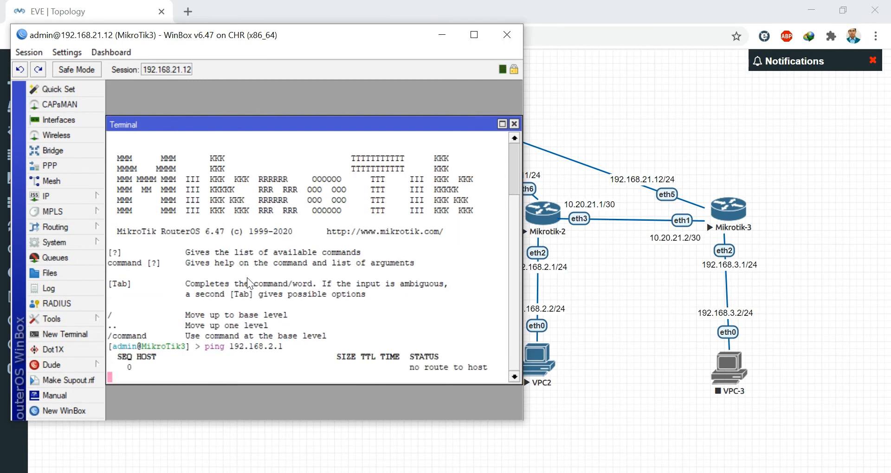
pyautogui.hotkey('ctrl', 'c')
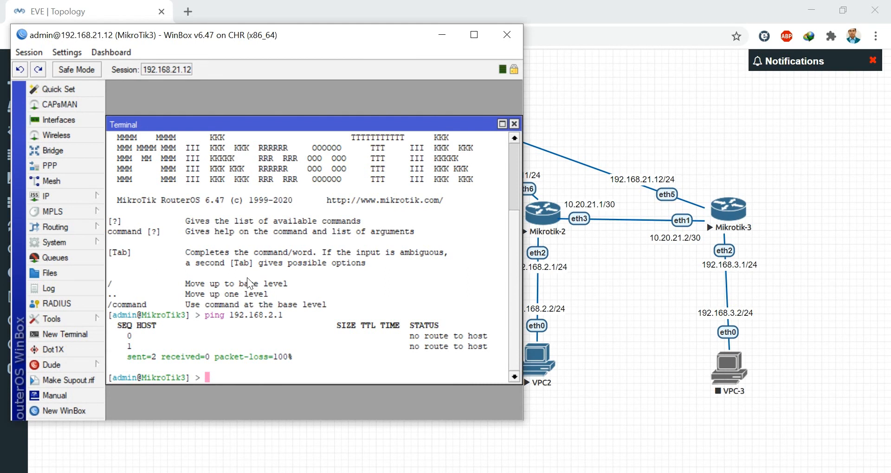
# - Add a MikroTik3 static route to 192.168.2.0/24 via gateway 10.20.21.1
pyautogui.click(60, 194)
pyautogui.click(122, 328)
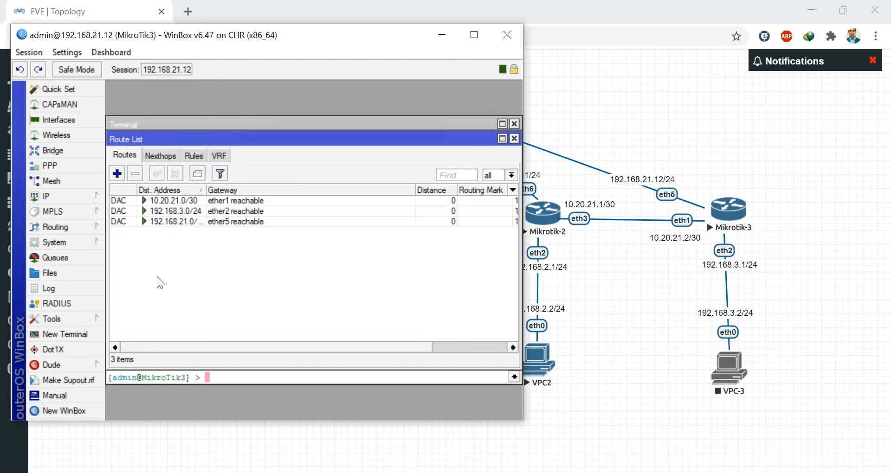
pyautogui.click(116, 173)
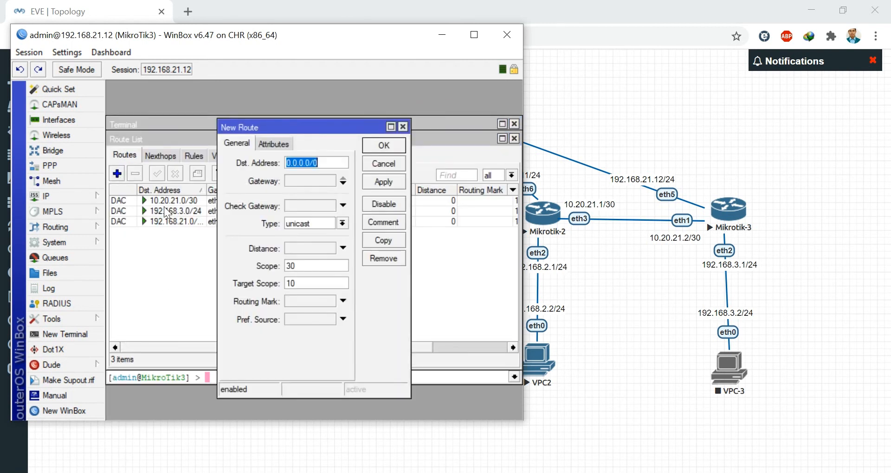
pyautogui.write('12')
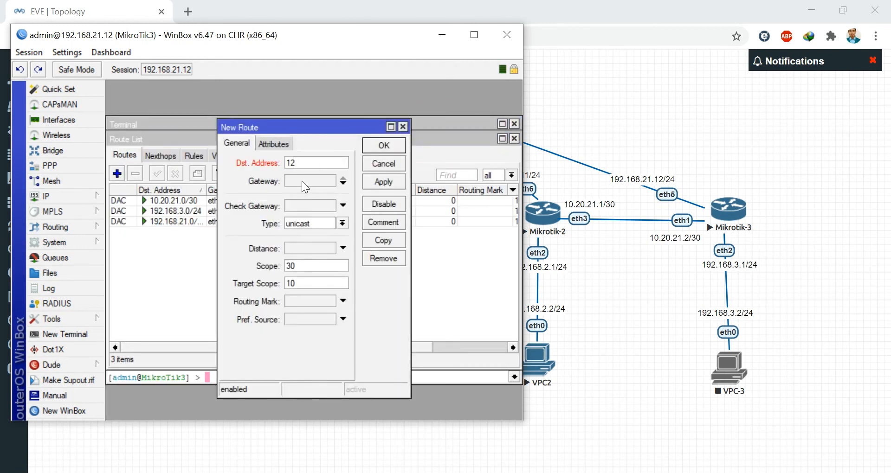
pyautogui.press('BackSpace')
pyautogui.write('92.168.2.0/24')
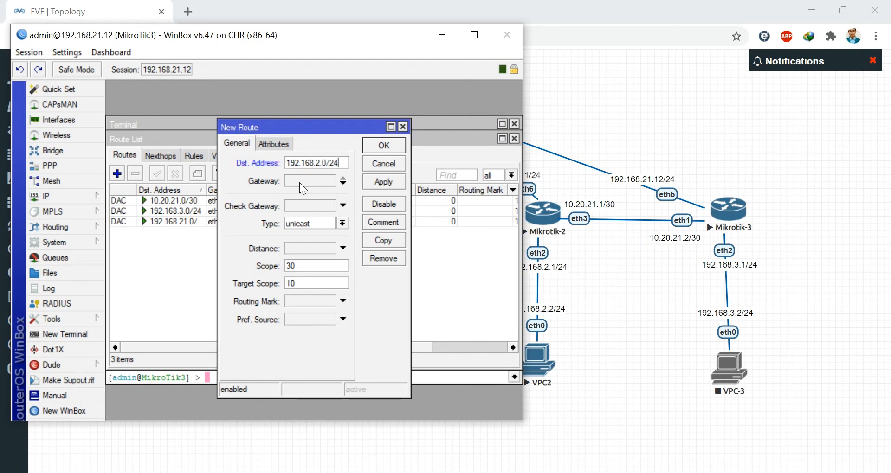
pyautogui.click(319, 182)
pyautogui.write('10')
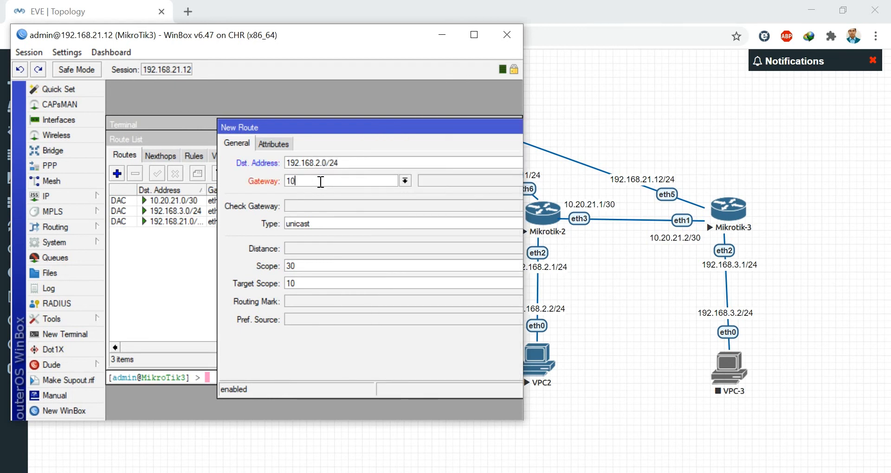
pyautogui.write('.20.21.1')
pyautogui.moveTo(408, 129); pyautogui.dragTo(241, 125)
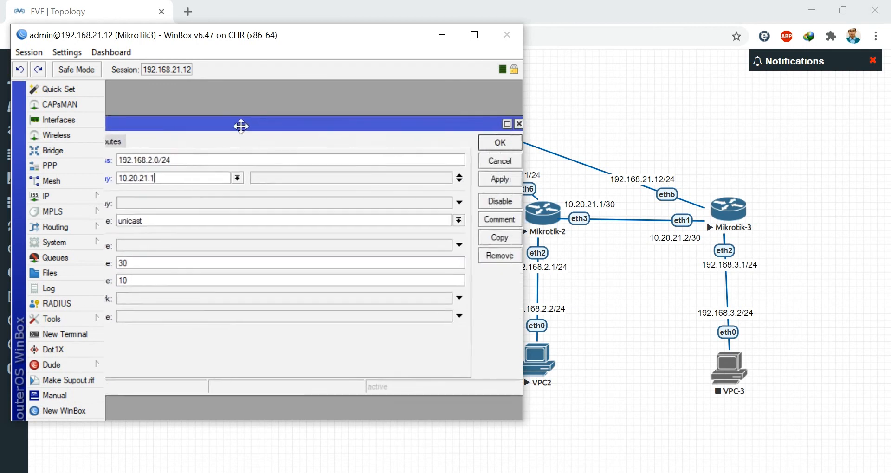
pyautogui.click(493, 148)
# - Rerun the ping to 192.168.2.1 on MikroTik3, now answering with 0% loss
pyautogui.click(239, 380)
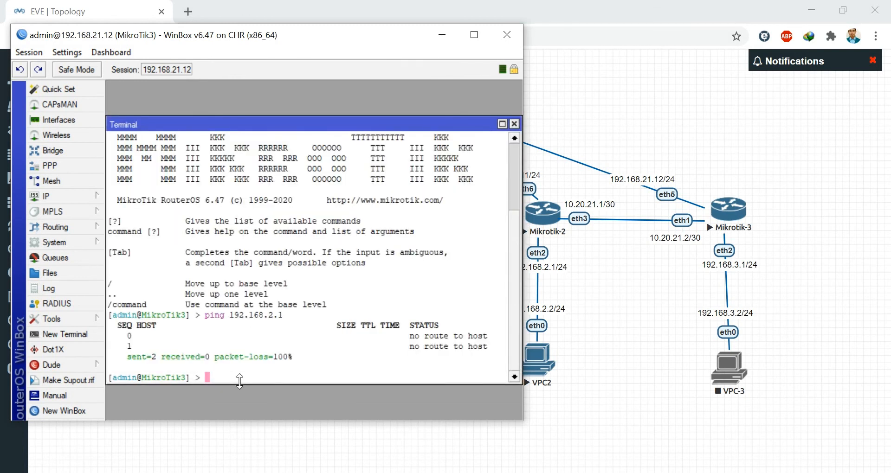
pyautogui.press('Up')
pyautogui.press('Return')
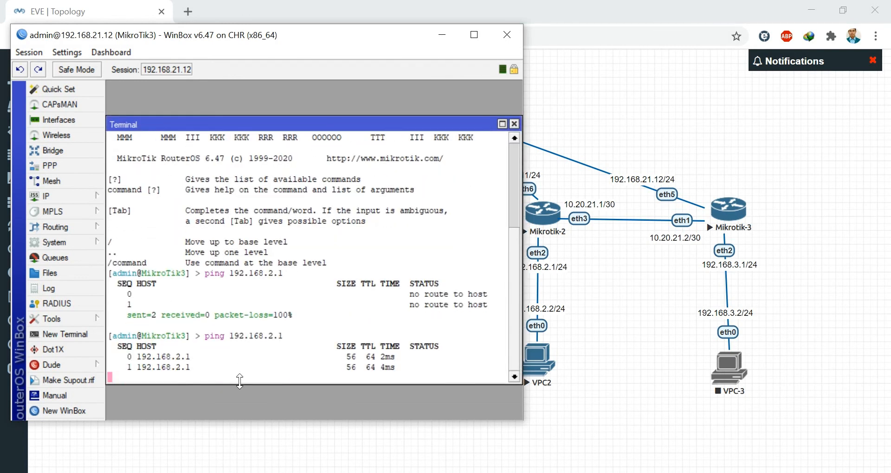
pyautogui.hotkey('ctrl', 'c')
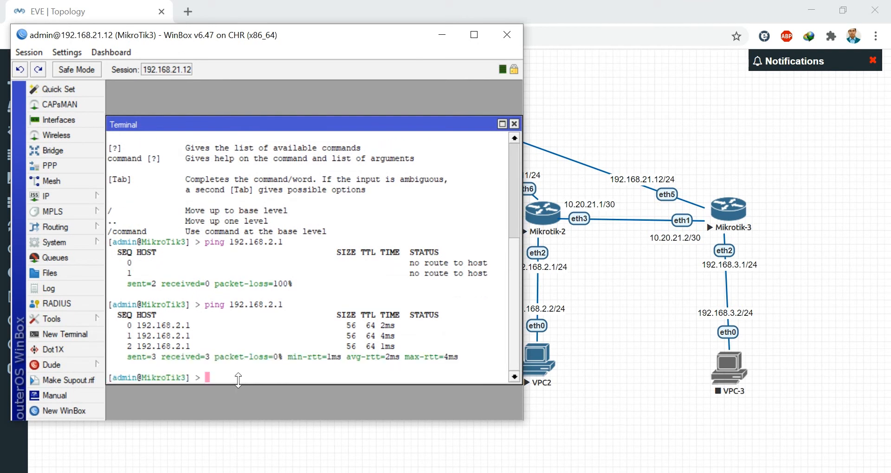
# - Ping 192.168.1.1 from MikroTik3, which still reports no route to host
pyautogui.moveTo(187, 36); pyautogui.dragTo(558, 67)
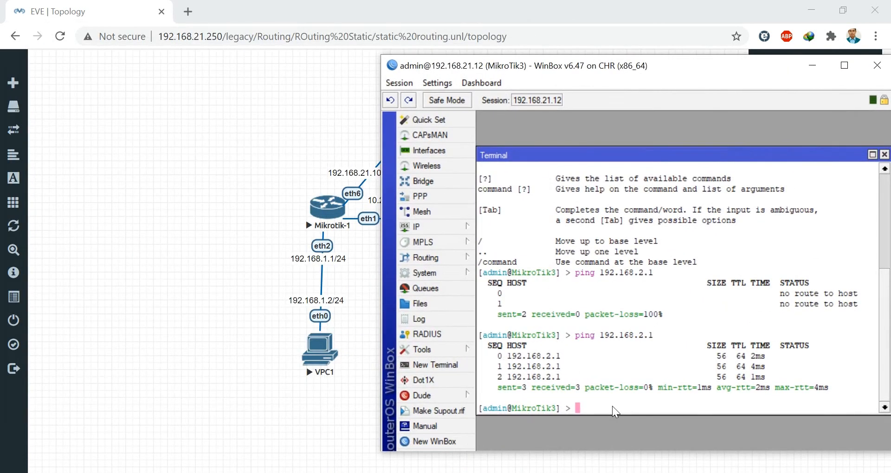
pyautogui.write('ping 192.168.1.1')
pyautogui.press('Return')
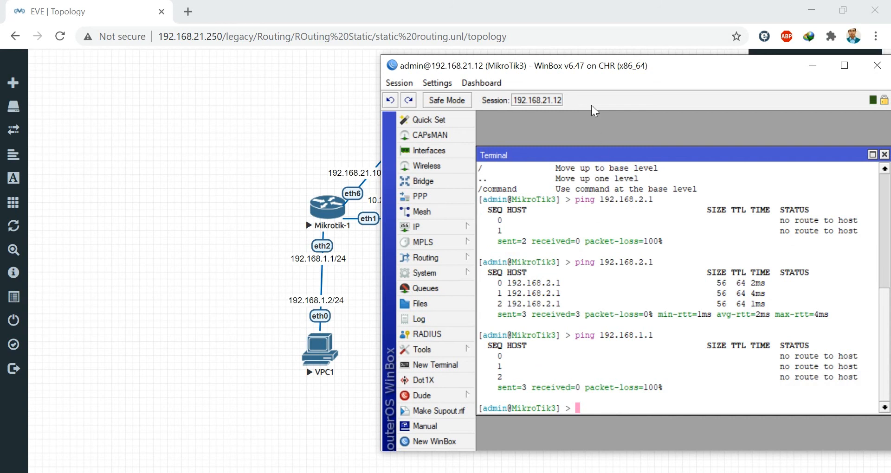
pyautogui.moveTo(593, 69); pyautogui.dragTo(456, 263)
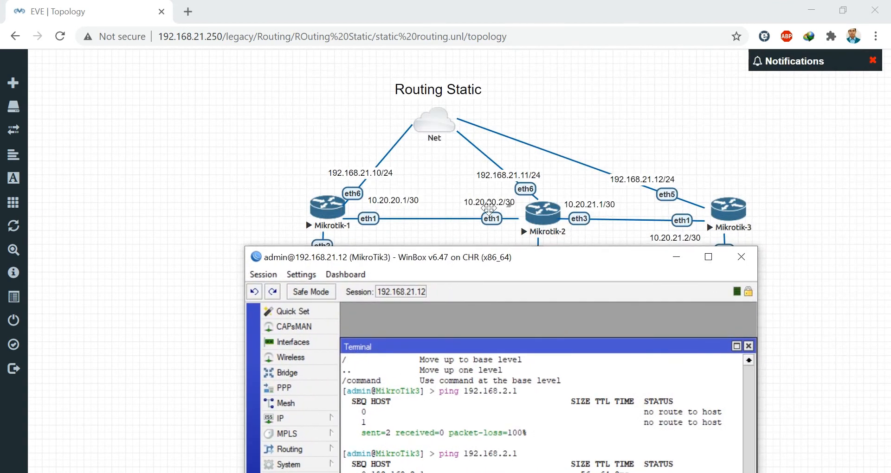
pyautogui.moveTo(457, 263); pyautogui.dragTo(457, 258)
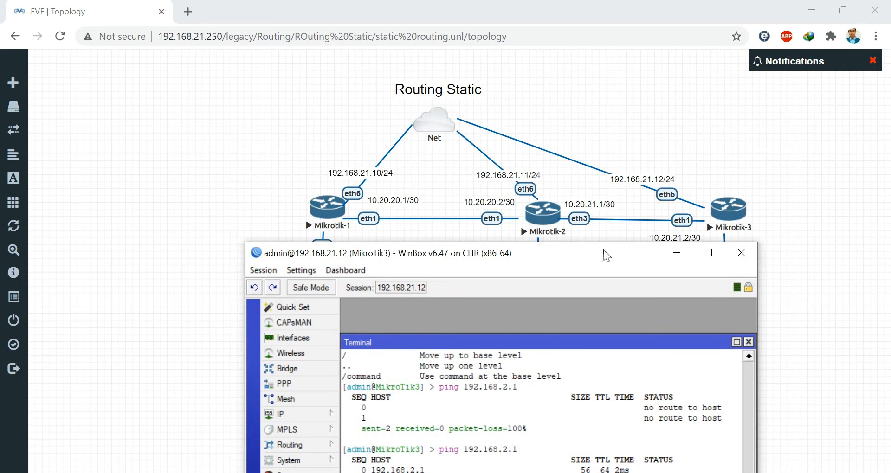
pyautogui.moveTo(603, 250); pyautogui.dragTo(607, 265)
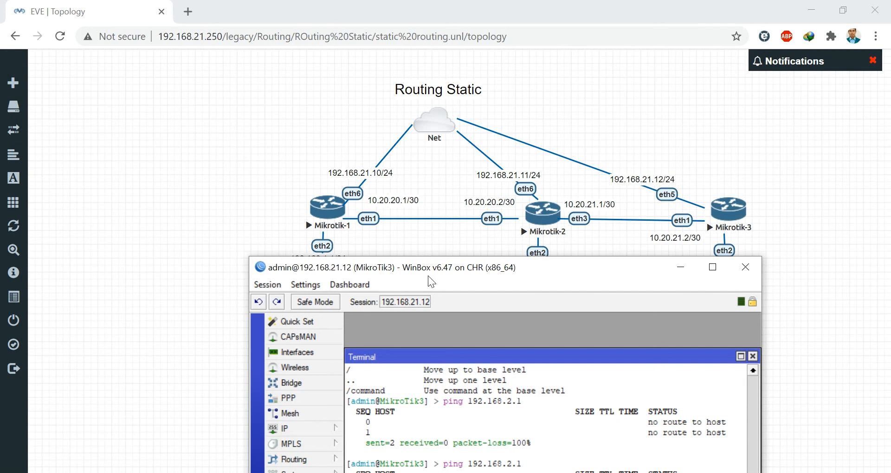
pyautogui.moveTo(375, 263); pyautogui.dragTo(320, 99)
# - Add a MikroTik3 static route to 10.20.20.0/30 via gateway 10.20.21.1
pyautogui.click(246, 265)
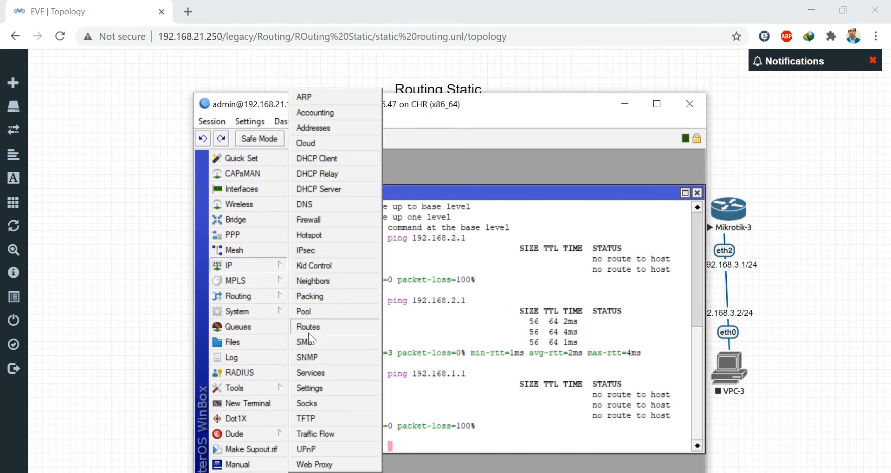
pyautogui.click(308, 330)
pyautogui.moveTo(377, 105); pyautogui.dragTo(395, 236)
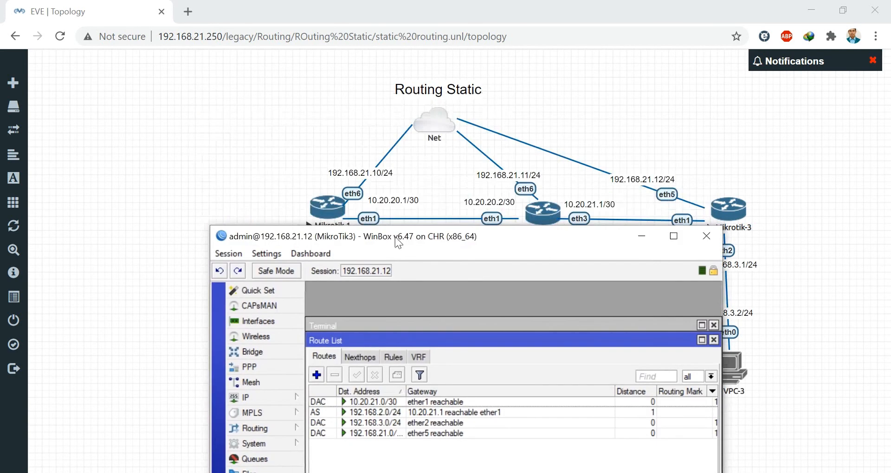
pyautogui.click(317, 375)
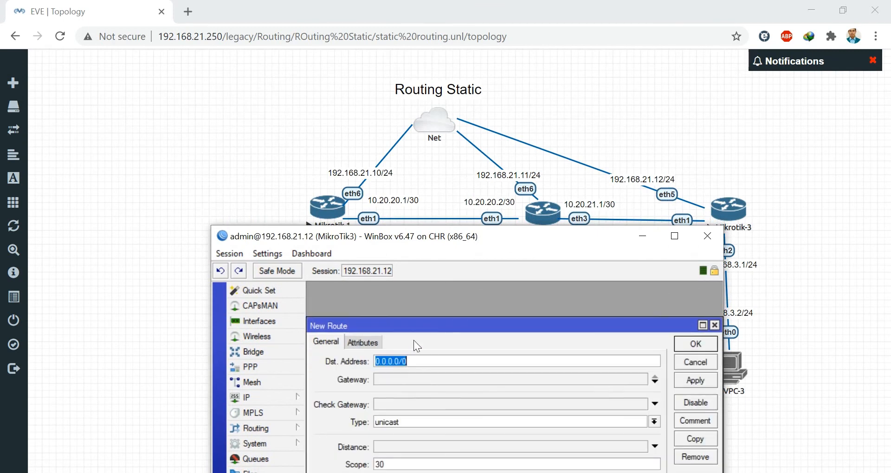
pyautogui.moveTo(427, 330); pyautogui.dragTo(427, 291)
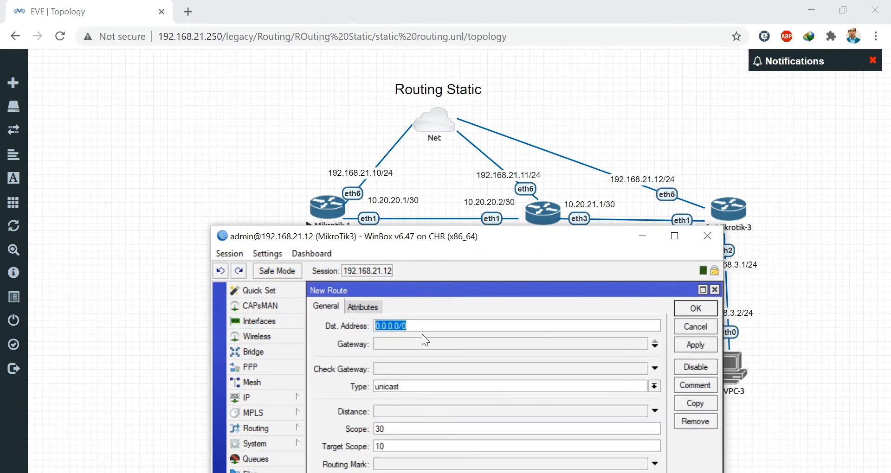
pyautogui.write('10.')
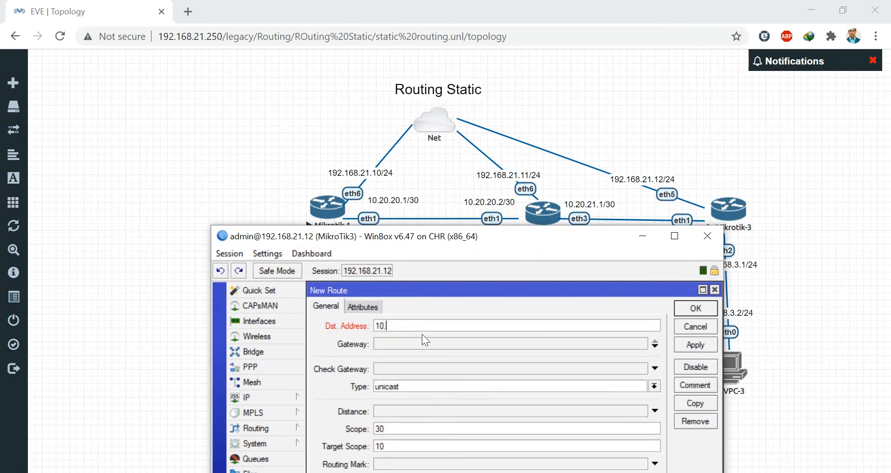
pyautogui.write('20.20.0/30')
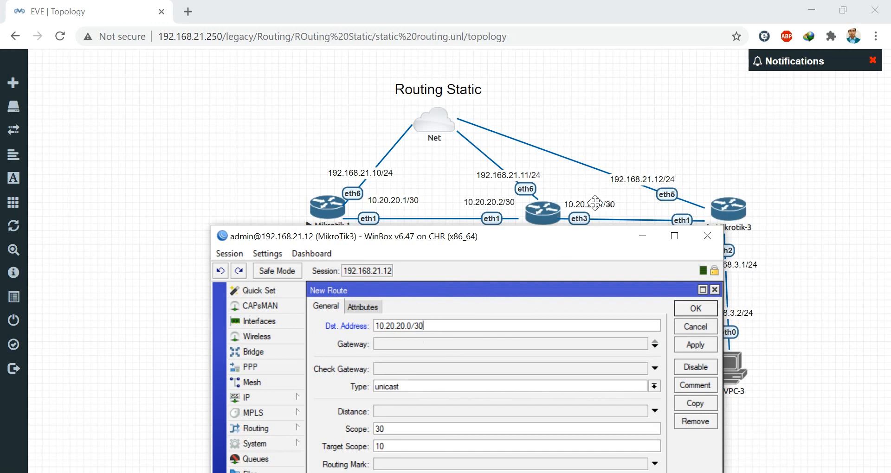
pyautogui.click(399, 346)
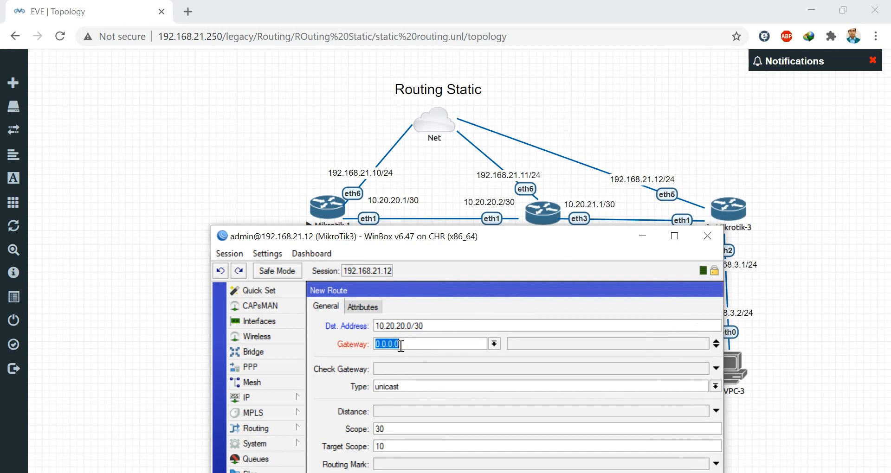
pyautogui.write('10.20.21.1')
pyautogui.moveTo(611, 289); pyautogui.dragTo(494, 288)
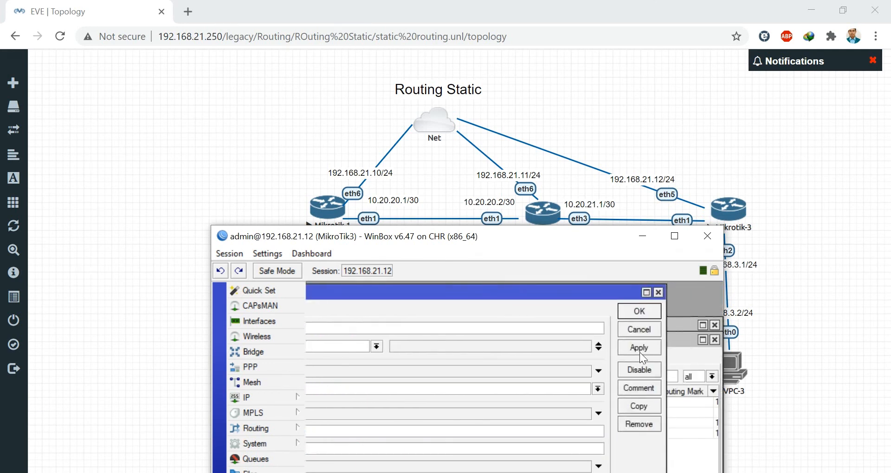
pyautogui.click(640, 348)
pyautogui.click(638, 315)
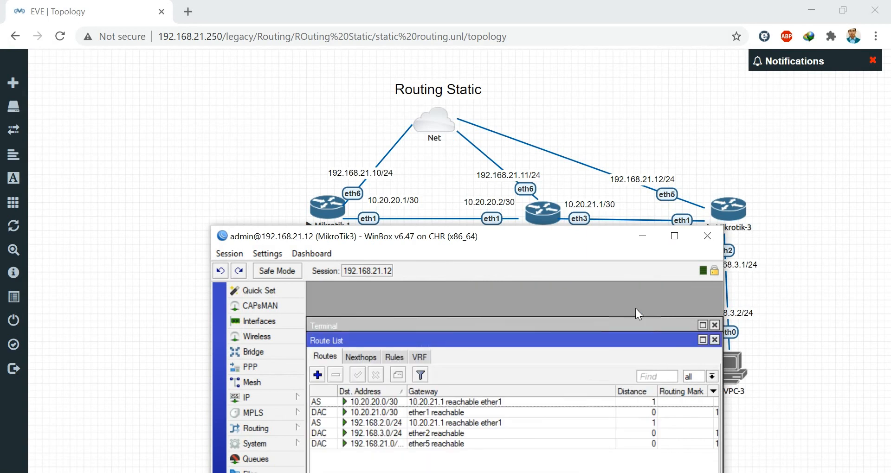
pyautogui.moveTo(475, 238); pyautogui.dragTo(588, 341)
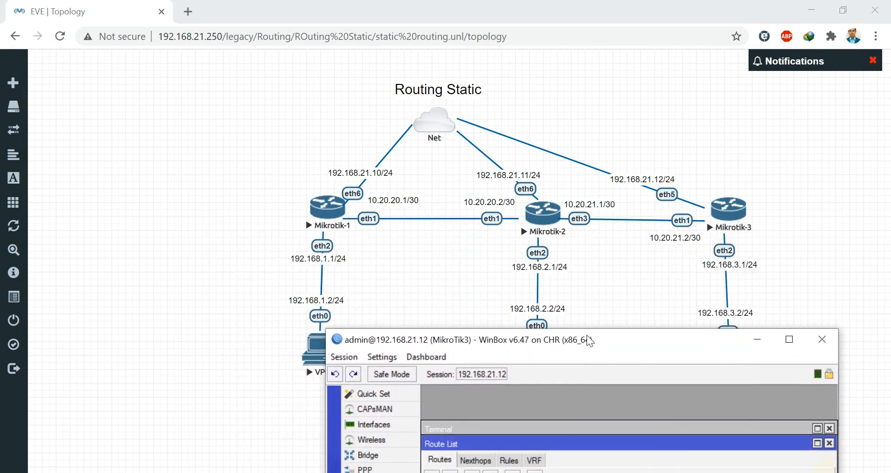
# - Add a MikroTik3 static route to 192.168.1.0/24 via gateway 10.20.21.1
pyautogui.moveTo(485, 338); pyautogui.dragTo(364, 173)
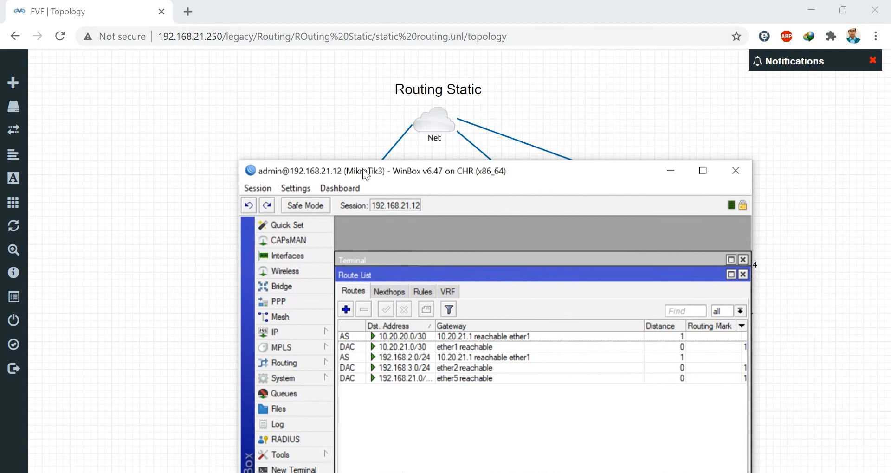
pyautogui.click(345, 310)
pyautogui.moveTo(453, 170)
pyautogui.mouseDown()
pyautogui.moveTo(621, 173)
pyautogui.moveTo(455, 162)
pyautogui.mouseUp()
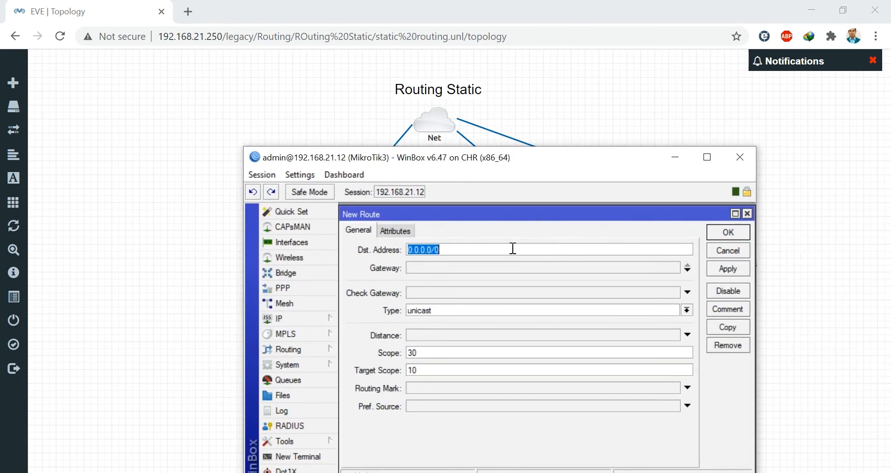
pyautogui.write('192.168')
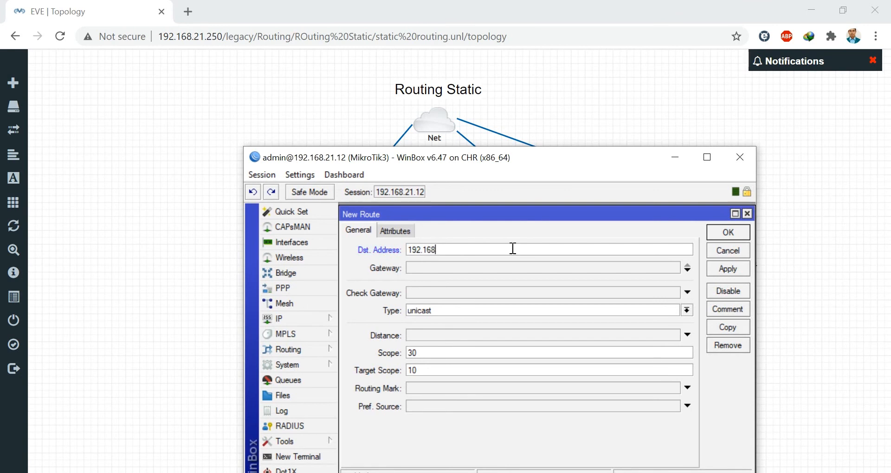
pyautogui.write('.1.0/24')
pyautogui.click(493, 269)
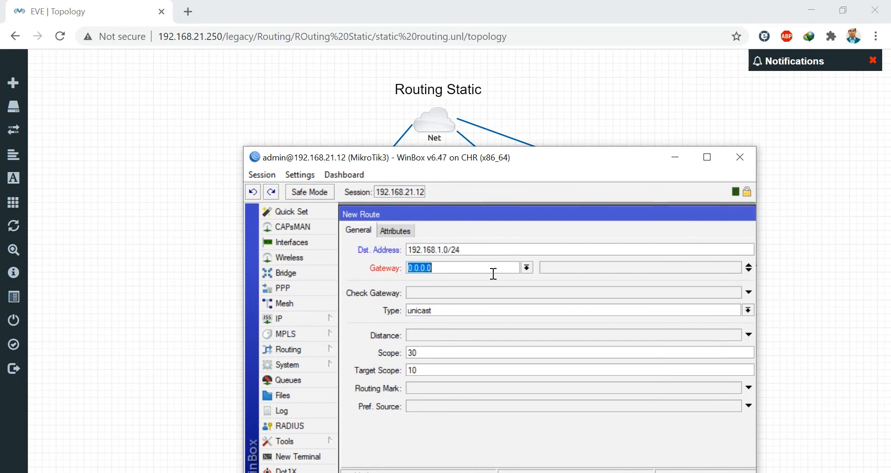
pyautogui.moveTo(557, 157); pyautogui.dragTo(510, 237)
pyautogui.write('10.')
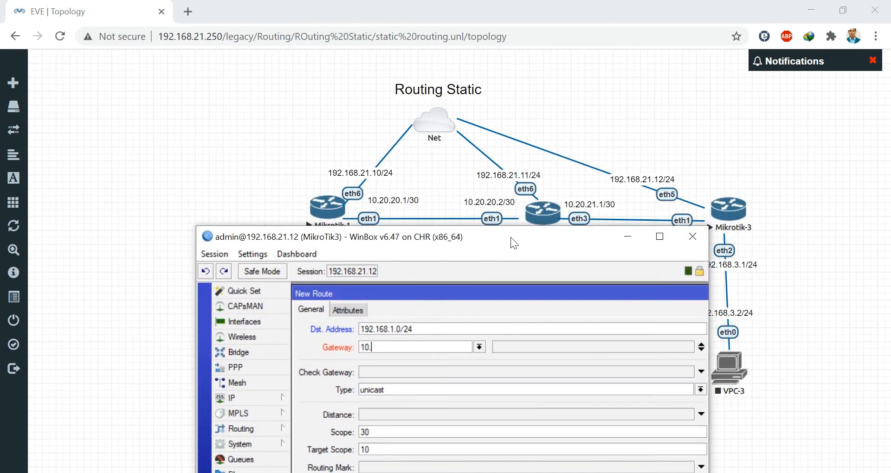
pyautogui.write('20.21.1')
pyautogui.doubleClick(568, 293)
pyautogui.click(628, 355)
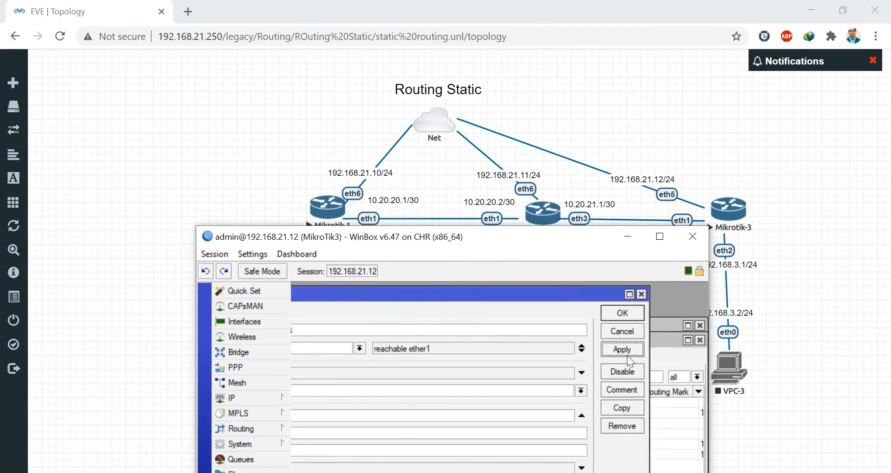
pyautogui.click(622, 321)
pyautogui.moveTo(486, 243); pyautogui.dragTo(601, 119)
# - Rerun the ping to 192.168.1.1 on MikroTik3, now timing out, then minimize WinBox
pyautogui.click(577, 457)
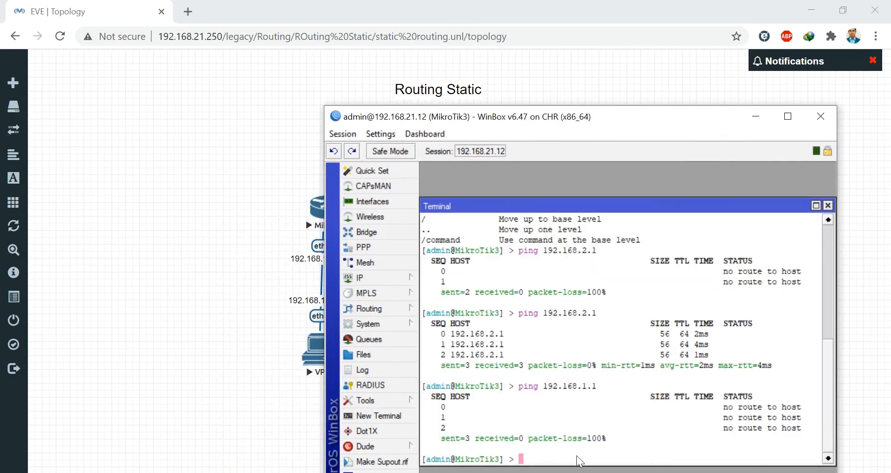
pyautogui.press('Up')
pyautogui.press('Return')
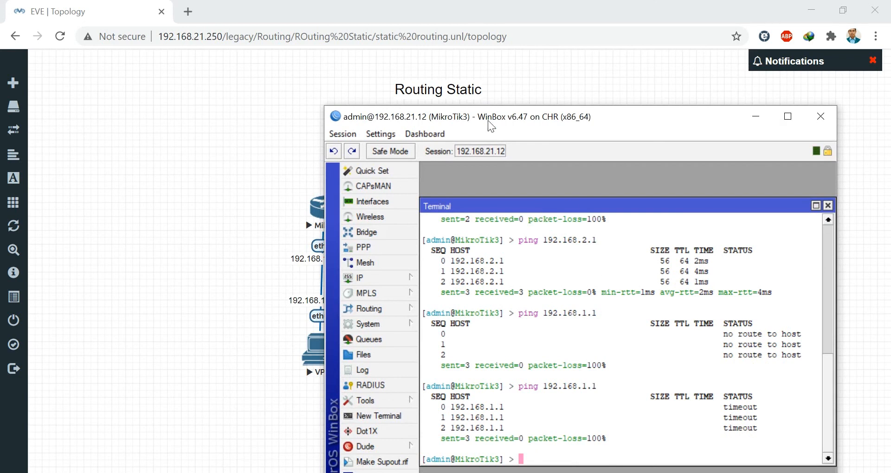
pyautogui.moveTo(488, 120); pyautogui.dragTo(491, 120)
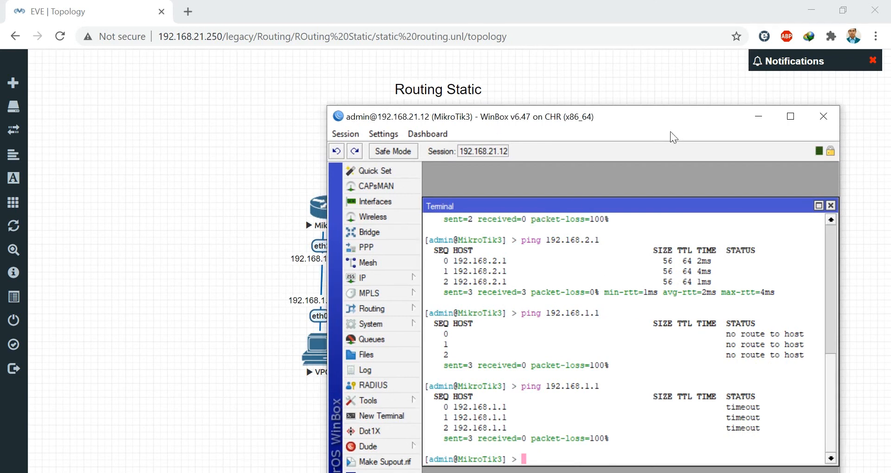
pyautogui.click(759, 118)
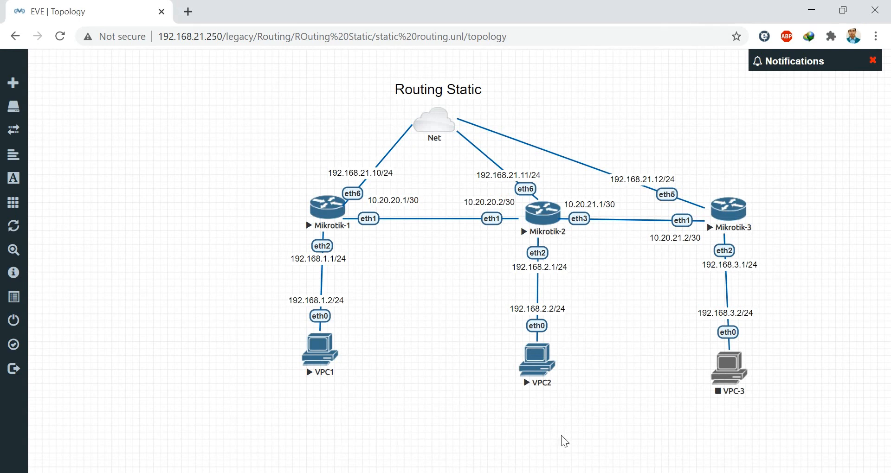
# - Bring up the MikroTik1 WinBox session and move it aside
pyautogui.click(465, 472)
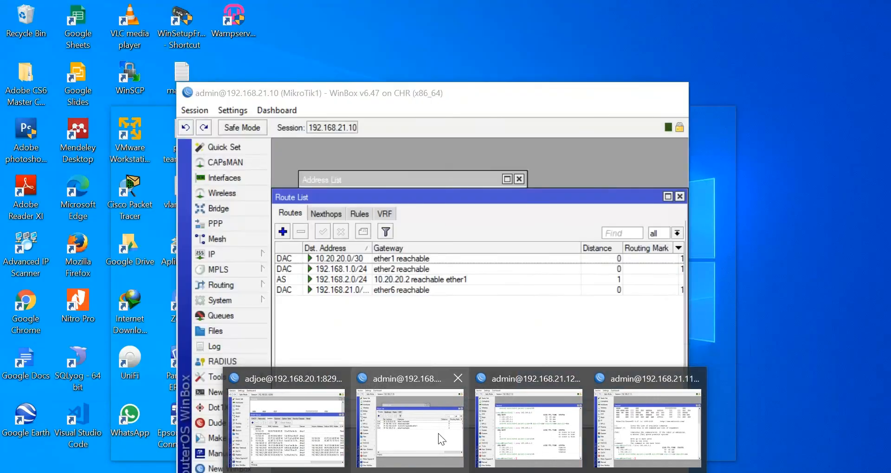
pyautogui.click(437, 432)
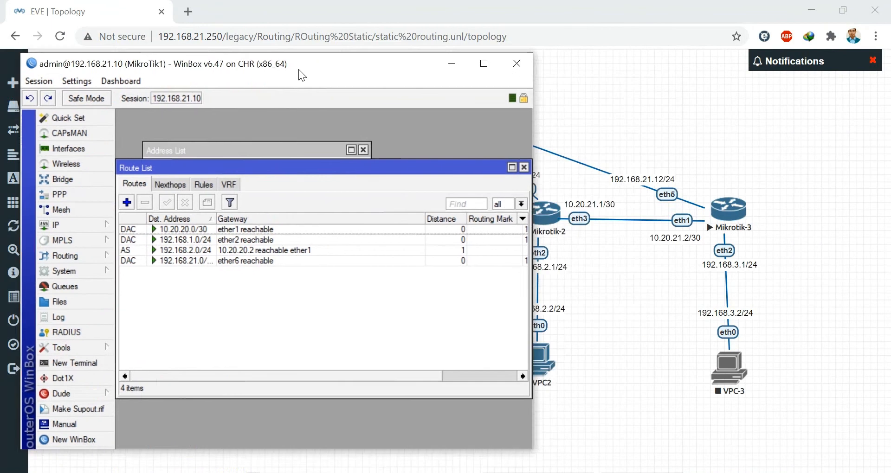
pyautogui.moveTo(299, 68); pyautogui.dragTo(281, 65)
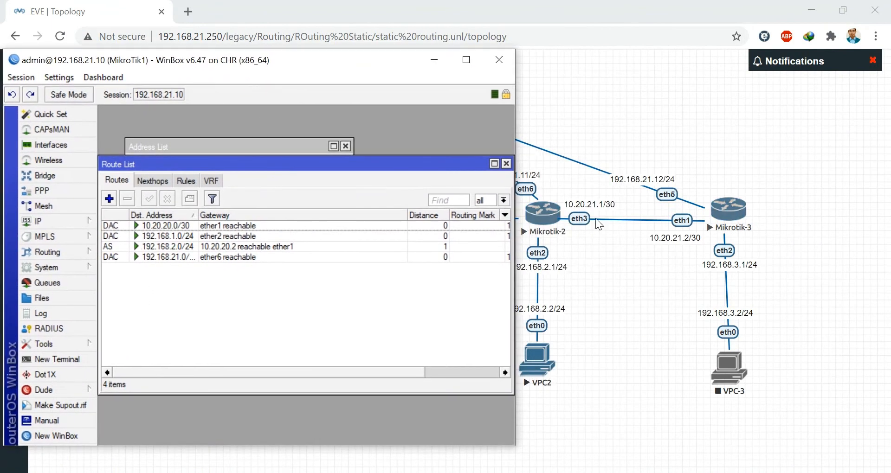
pyautogui.moveTo(306, 55); pyautogui.dragTo(342, 80)
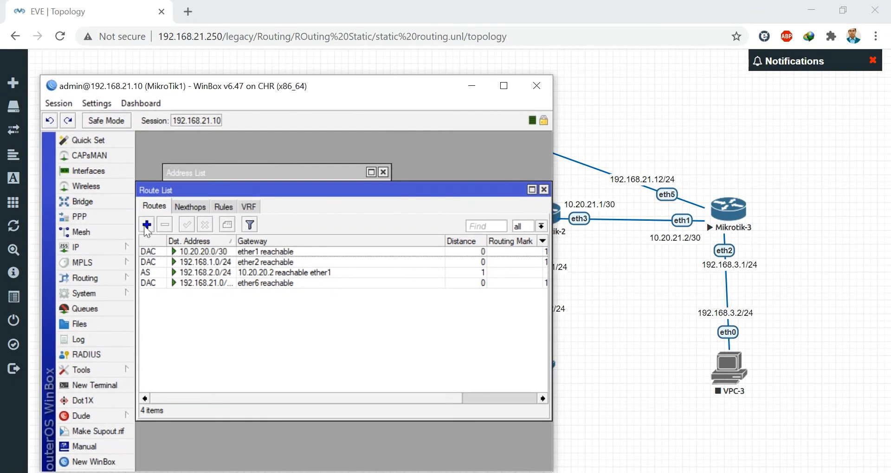
# - Add a MikroTik1 static route to 10.20.21.0/30 via gateway 10.20.20.2
pyautogui.click(147, 225)
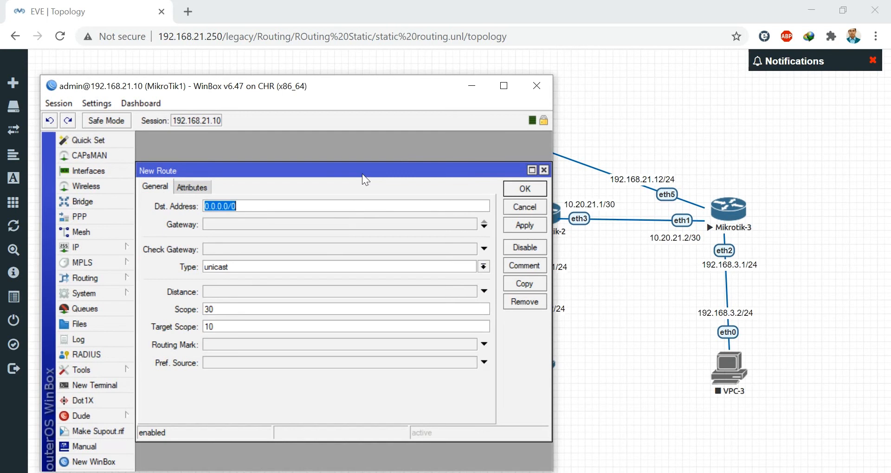
pyautogui.write('10.20.')
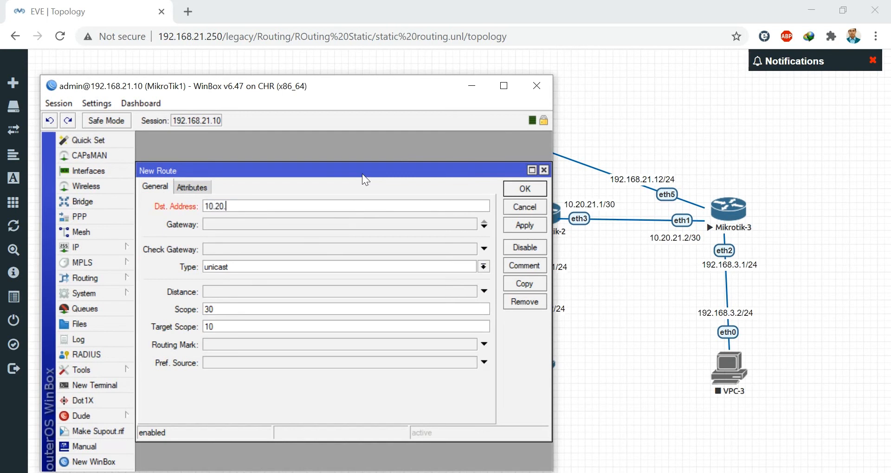
pyautogui.write('21.0/30')
pyautogui.moveTo(371, 82); pyautogui.dragTo(419, 74)
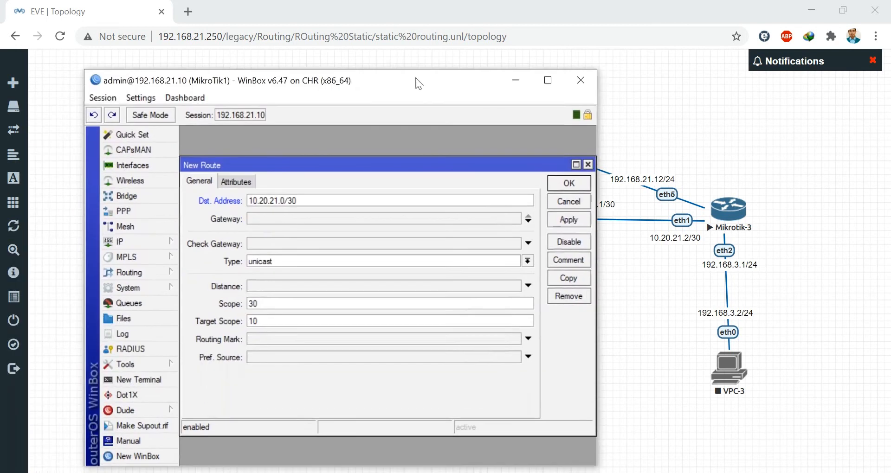
pyautogui.click(285, 221)
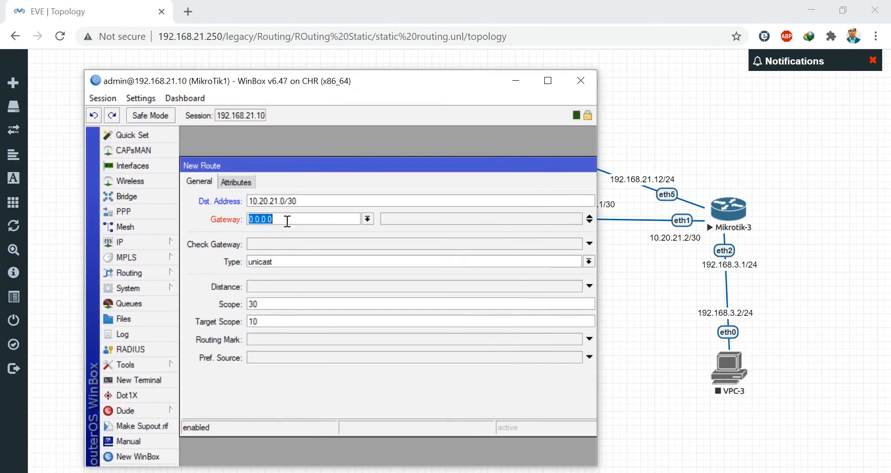
pyautogui.write('10.20.20.2')
pyautogui.moveTo(422, 169); pyautogui.dragTo(314, 174)
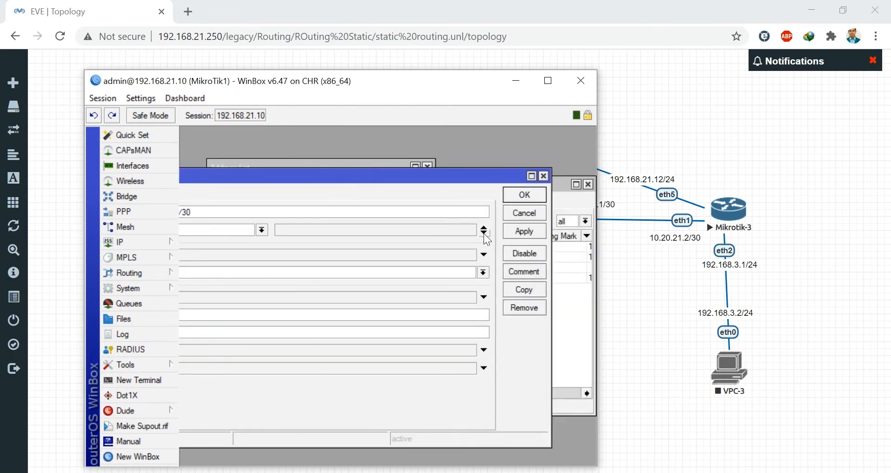
pyautogui.click(527, 233)
pyautogui.click(514, 196)
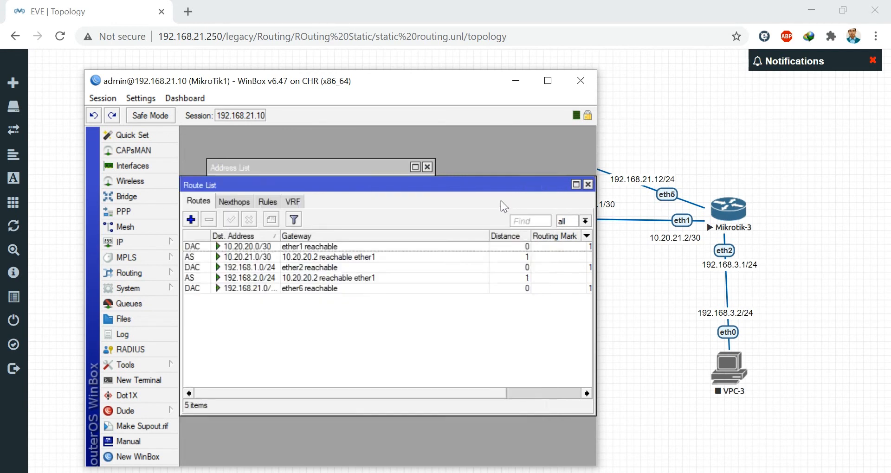
# - Add a MikroTik1 route to 192.168.3.0/24 via 10.20.20.2, then close the route list
pyautogui.moveTo(468, 93); pyautogui.dragTo(446, 108)
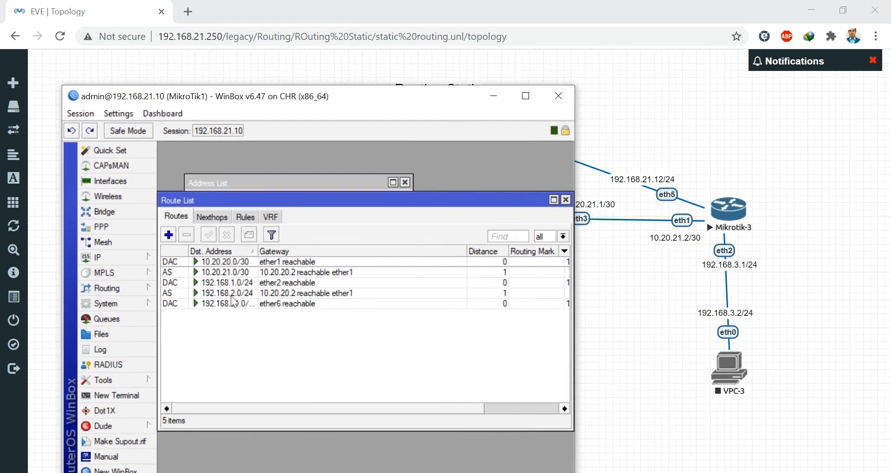
pyautogui.click(169, 235)
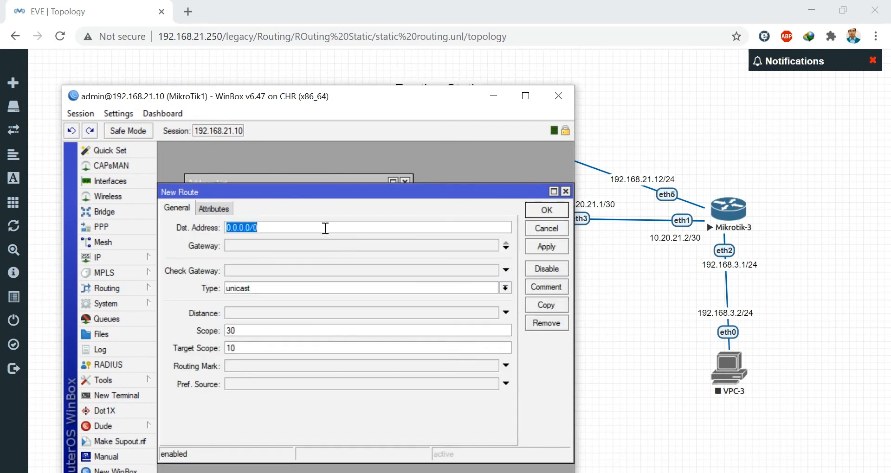
pyautogui.write('192')
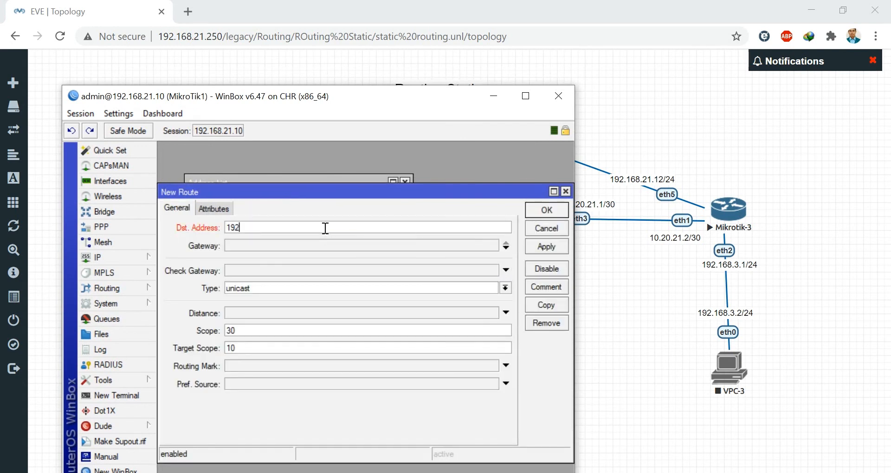
pyautogui.write('.168.3.0/24')
pyautogui.click(297, 245)
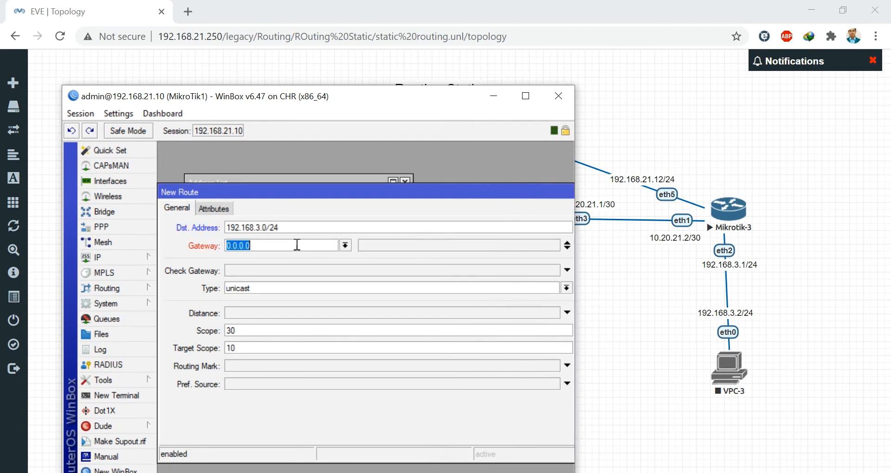
pyautogui.write('10.20.20.')
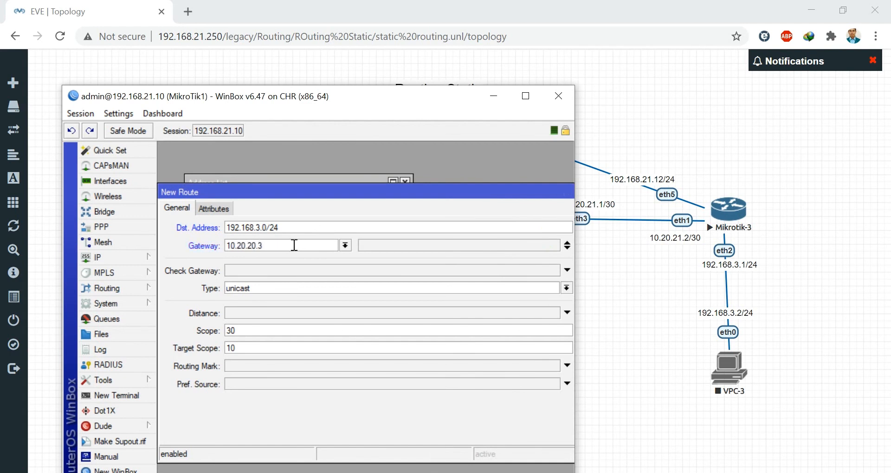
pyautogui.write('2')
pyautogui.doubleClick(392, 199)
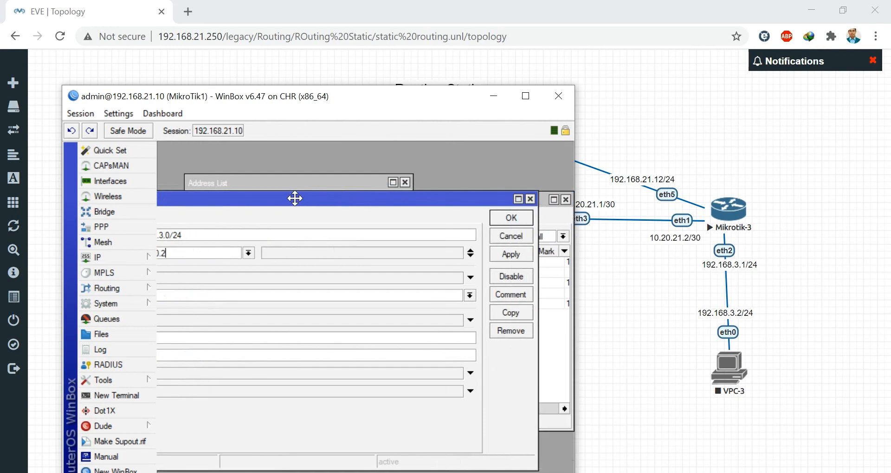
pyautogui.click(511, 254)
pyautogui.click(511, 218)
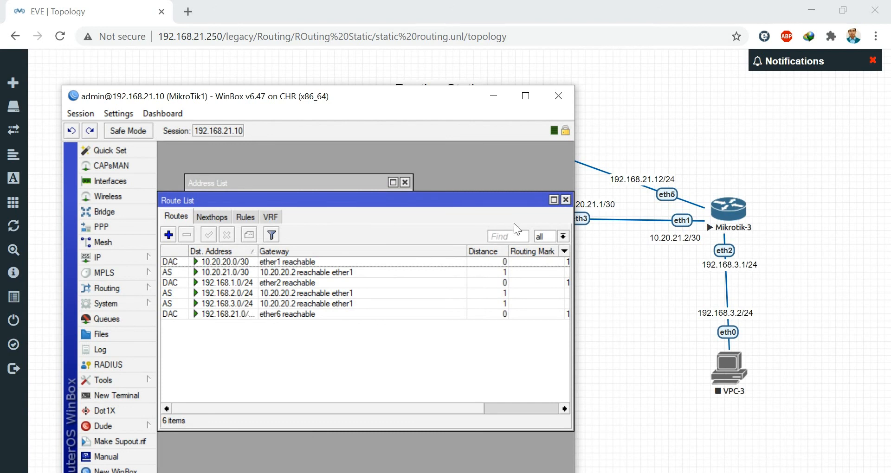
pyautogui.click(566, 200)
# - Ping 192.168.3.1 from a MikroTik1 terminal, stopping after two replies, then minimize it
pyautogui.click(116, 395)
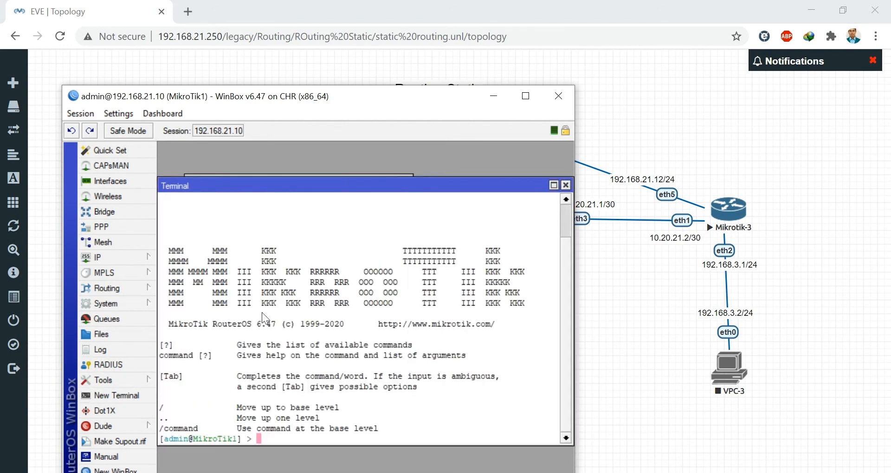
pyautogui.write('ping 192.168.')
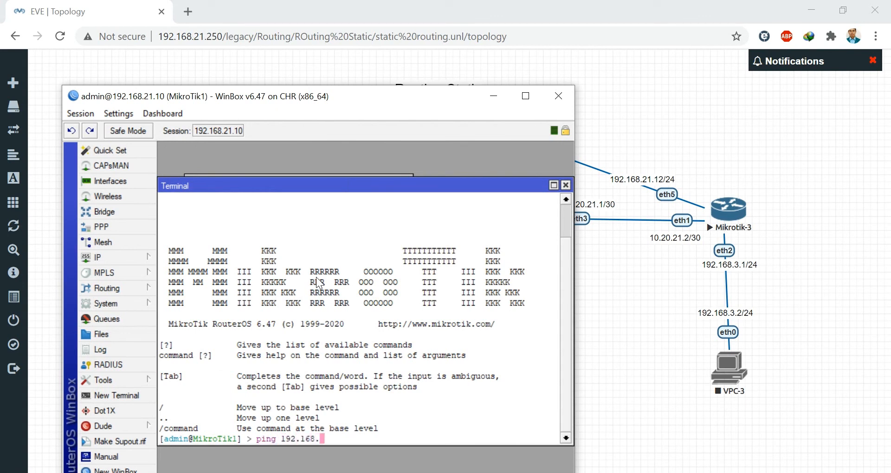
pyautogui.write('3.1')
pyautogui.press('Return')
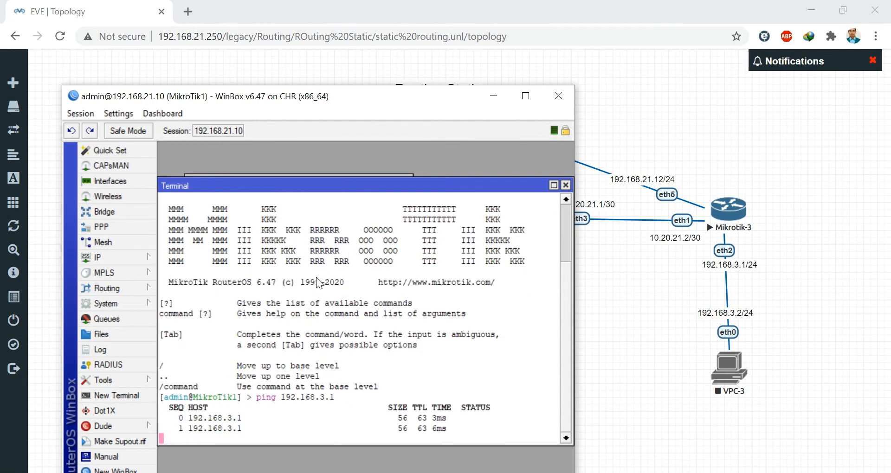
pyautogui.hotkey('ctrl', 'c')
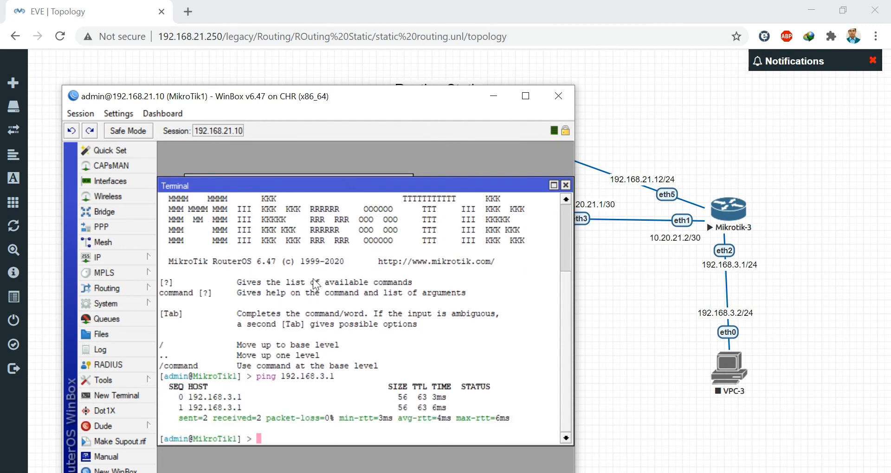
pyautogui.click(501, 96)
# - Rerun MikroTik3's ping to 192.168.1.1, now succeeding, then minimize WinBox
pyautogui.moveTo(465, 472)
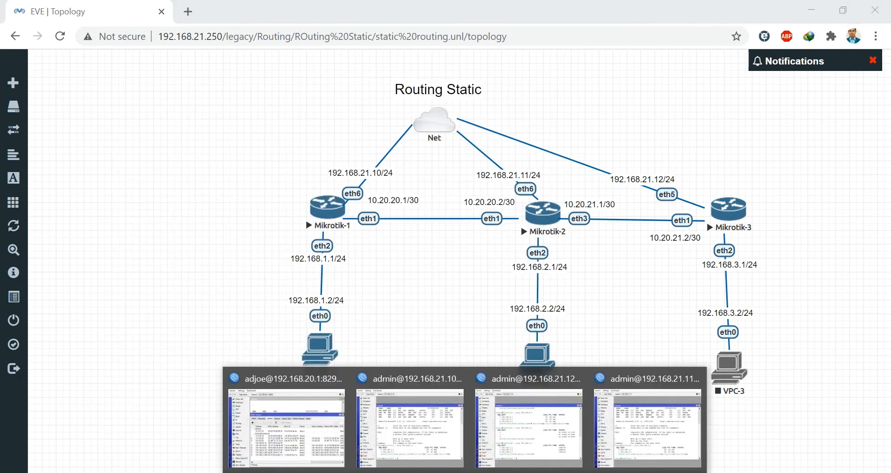
pyautogui.click(633, 434)
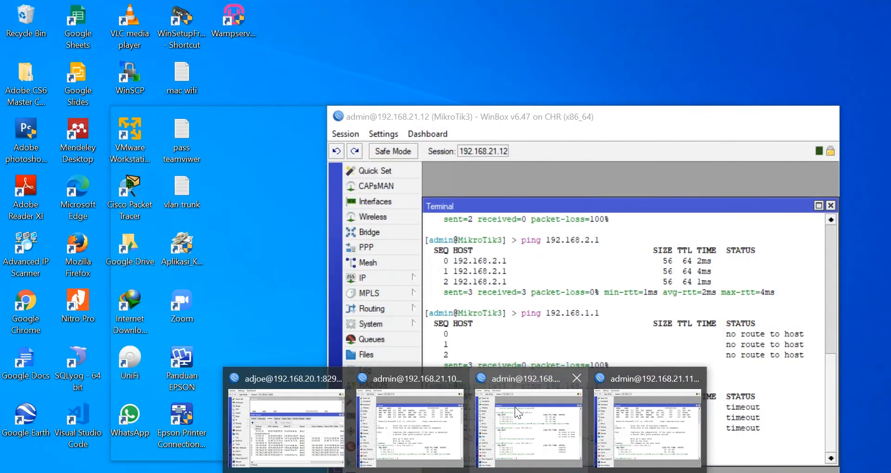
pyautogui.click(514, 408)
pyautogui.press('Up')
pyautogui.press('Return')
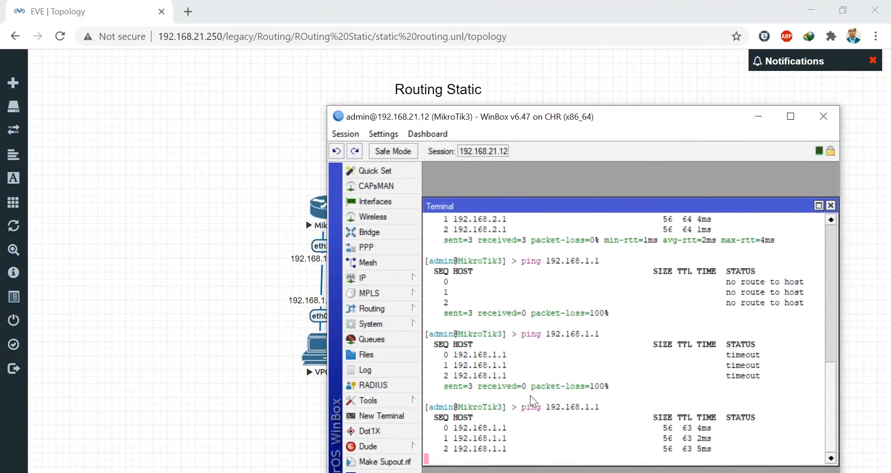
pyautogui.click(757, 116)
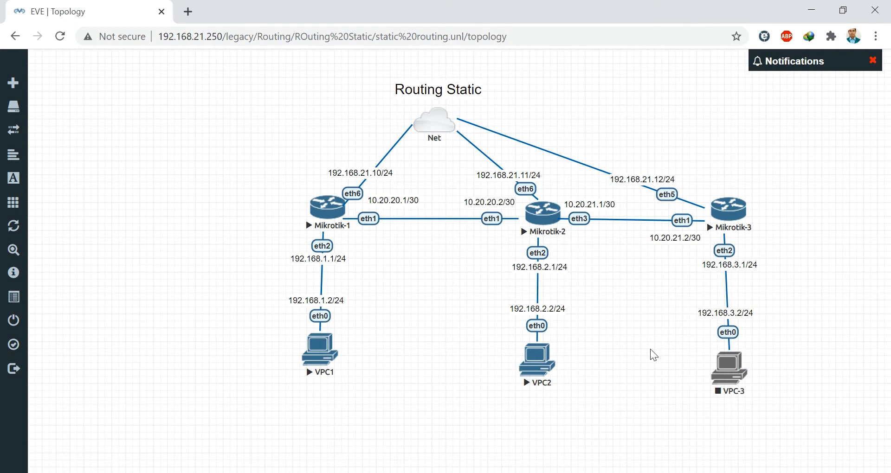
# - Start the VPC-3 node and open its console in the telnet client
pyautogui.rightClick(740, 374)
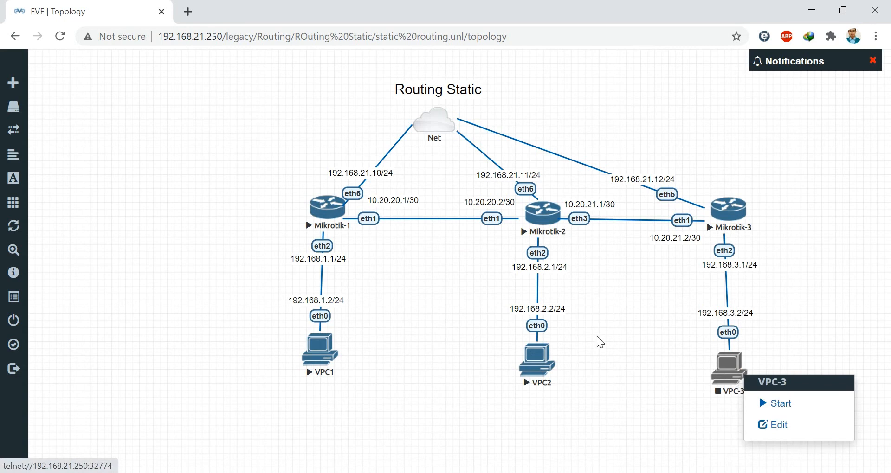
pyautogui.rightClick(731, 372)
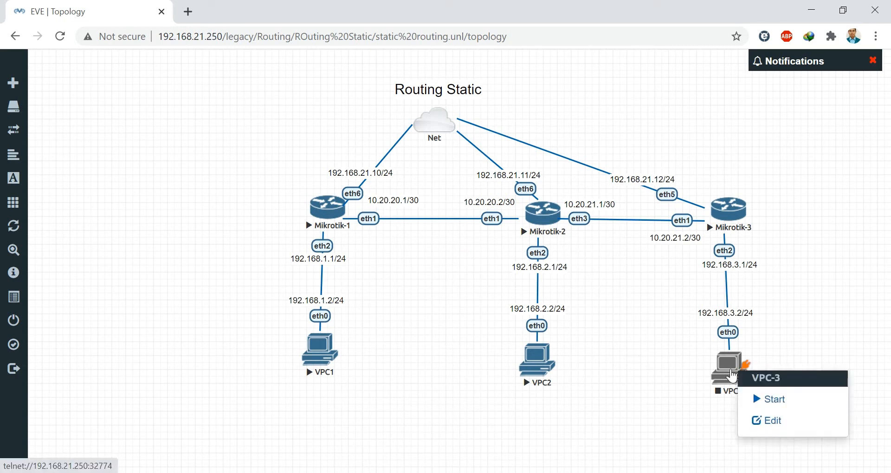
pyautogui.click(769, 399)
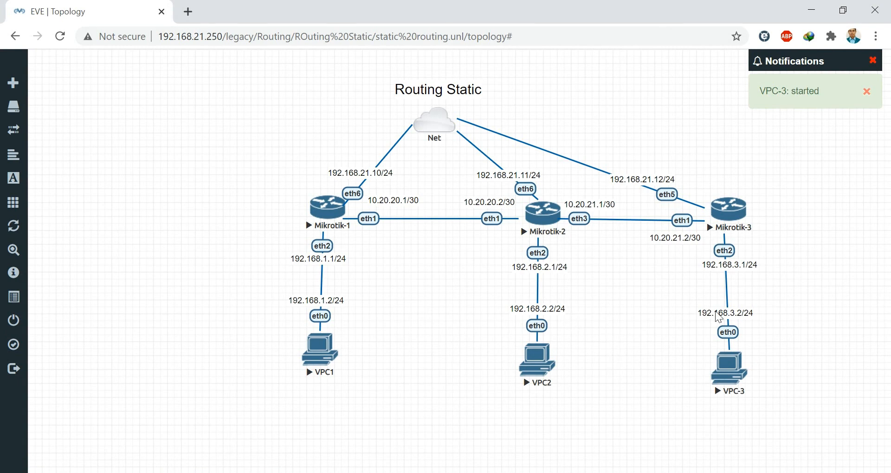
pyautogui.click(732, 375)
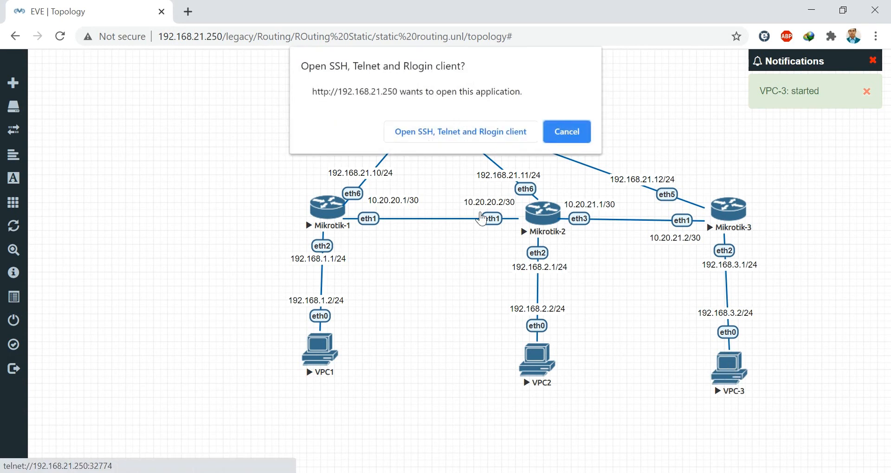
pyautogui.click(439, 132)
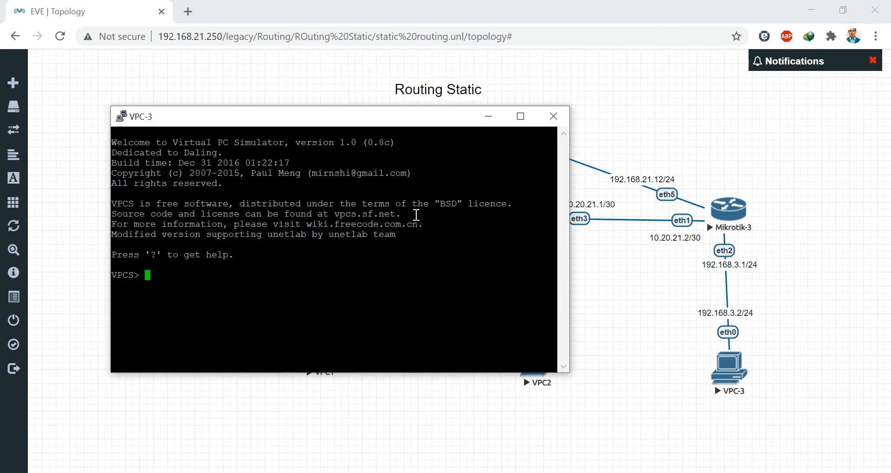
# - Check VPC-3's address, then set it to 192.168.3.2 255.255.255.0 with gateway 192.168.3.1
pyautogui.write('show ip')
pyautogui.press('Return')
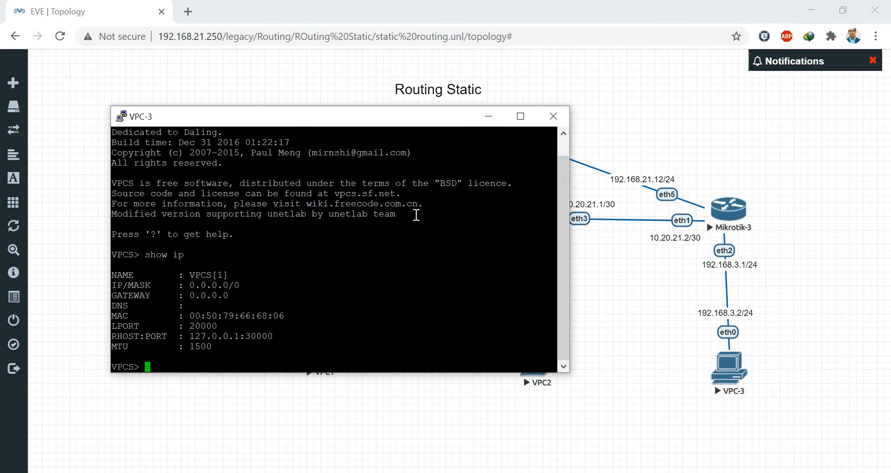
pyautogui.write('ip 192.168.3.2 255')
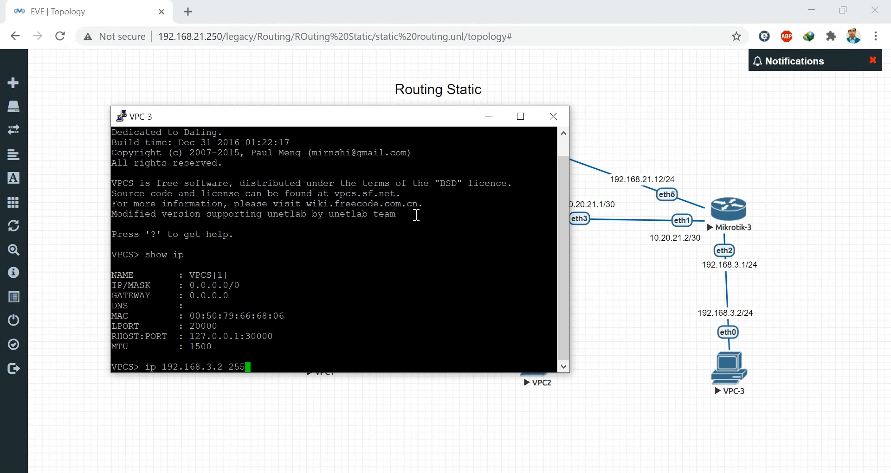
pyautogui.write('.255.255.0 192.')
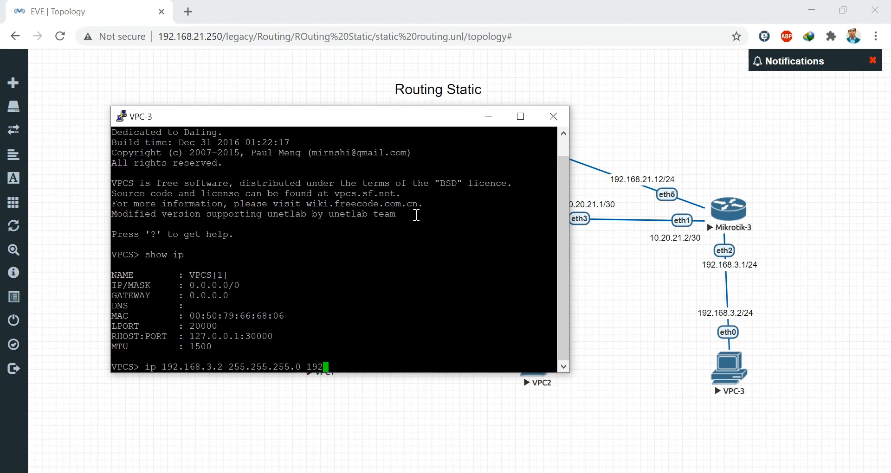
pyautogui.write('168.3.1')
pyautogui.press('Return')
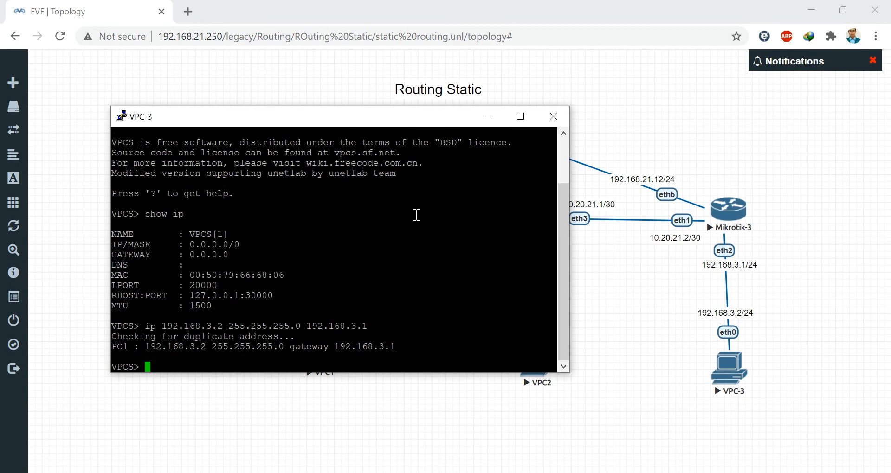
# - Ping the gateway 192.168.3.1 from VPC-3 successfully
pyautogui.write('ping 192.168.3.1')
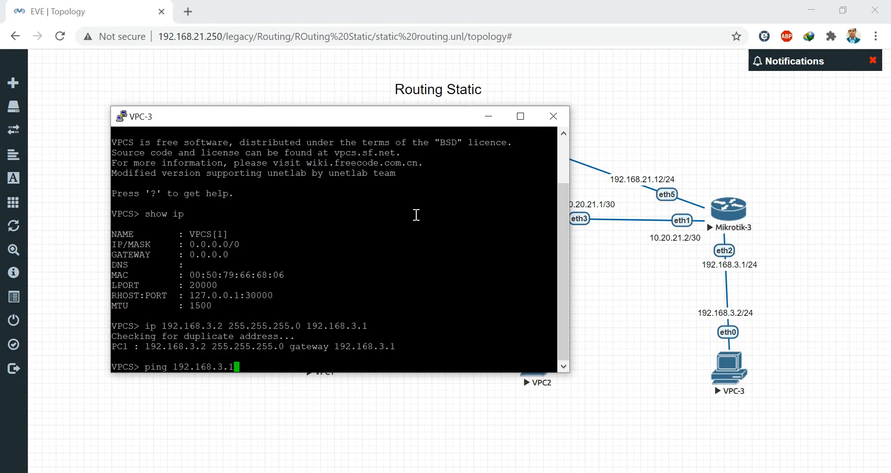
pyautogui.press('Return')
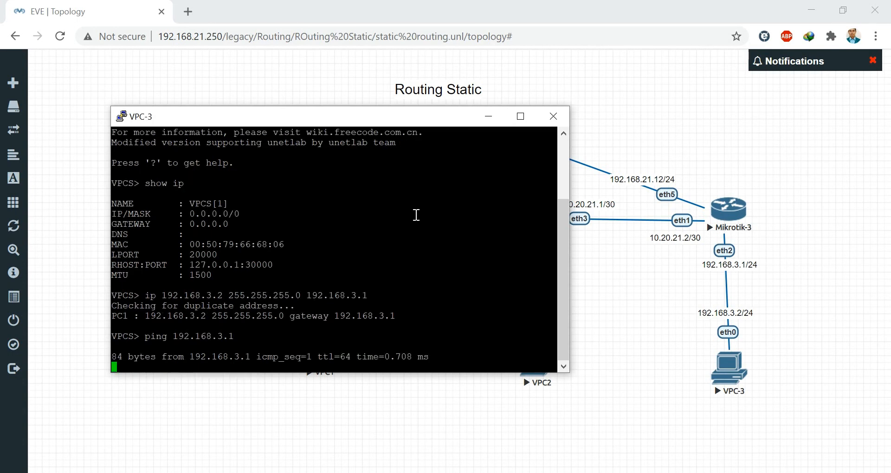
pyautogui.hotkey('ctrl', 'c')
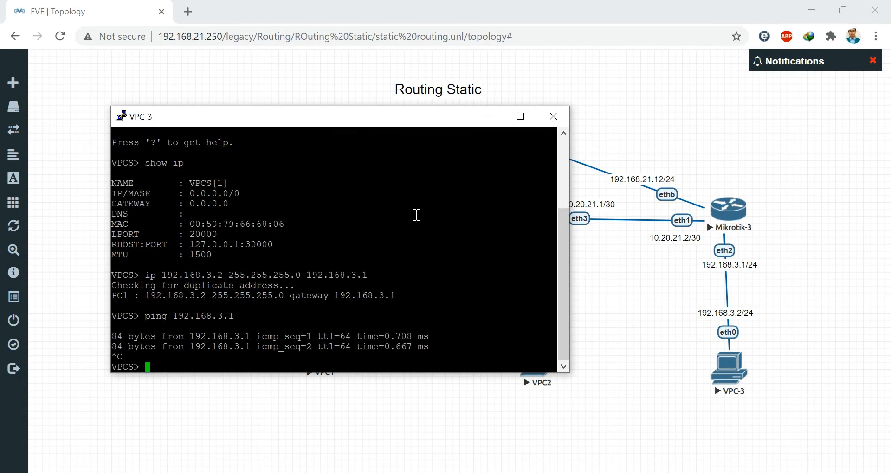
pyautogui.moveTo(361, 113); pyautogui.dragTo(325, 67)
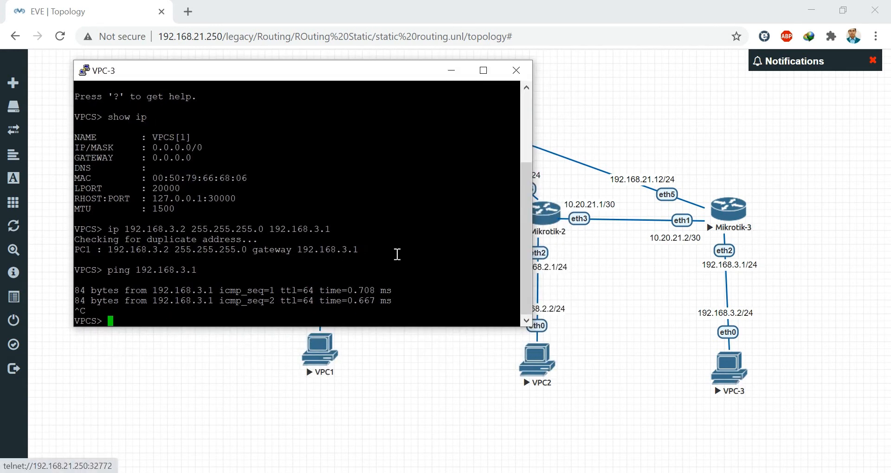
# - Ping VPC2 at 192.168.2.2 and VPC1 at 192.168.1.2 from VPC-3, both answering
pyautogui.write('ping ')
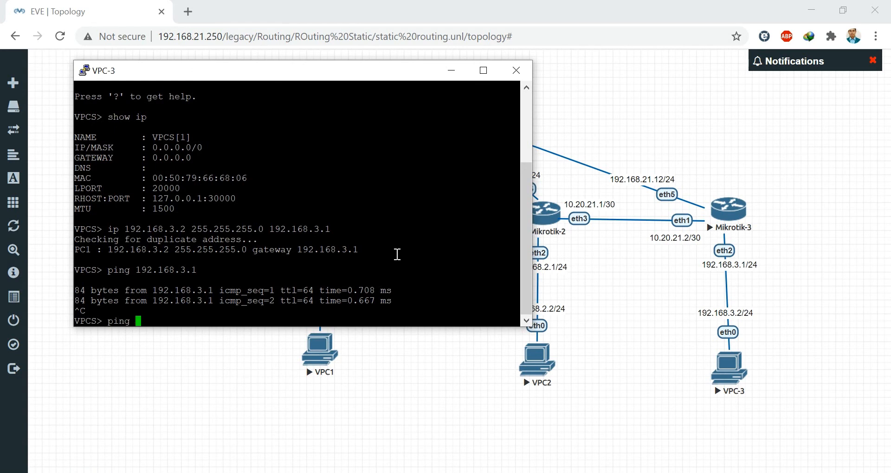
pyautogui.write('192.168.2.2')
pyautogui.press('Return')
pyautogui.hotkey('ctrl', 'c')
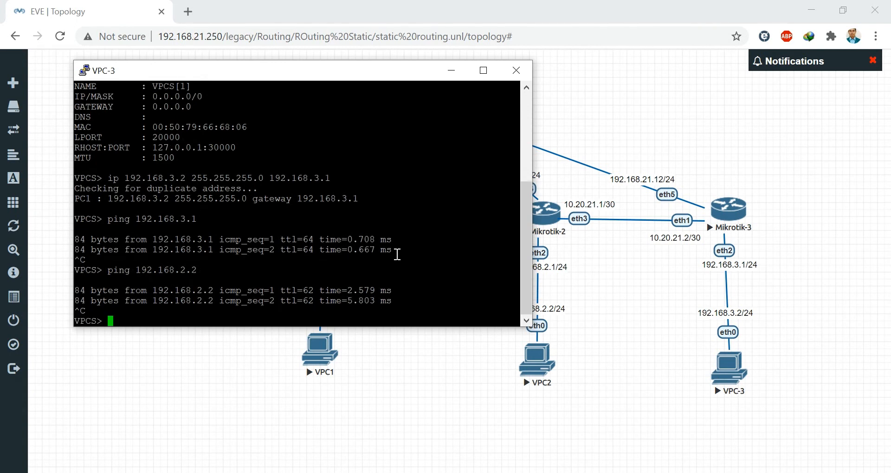
pyautogui.press('Up')
pyautogui.press('BackSpace')
pyautogui.press('BackSpace')
pyautogui.press('BackSpace')
pyautogui.write('1.2')
pyautogui.press('Return')
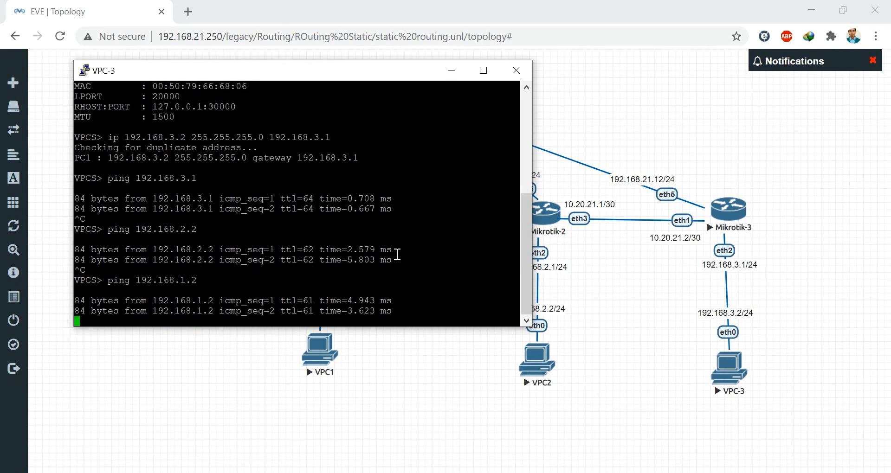
pyautogui.hotkey('ctrl', 'c')
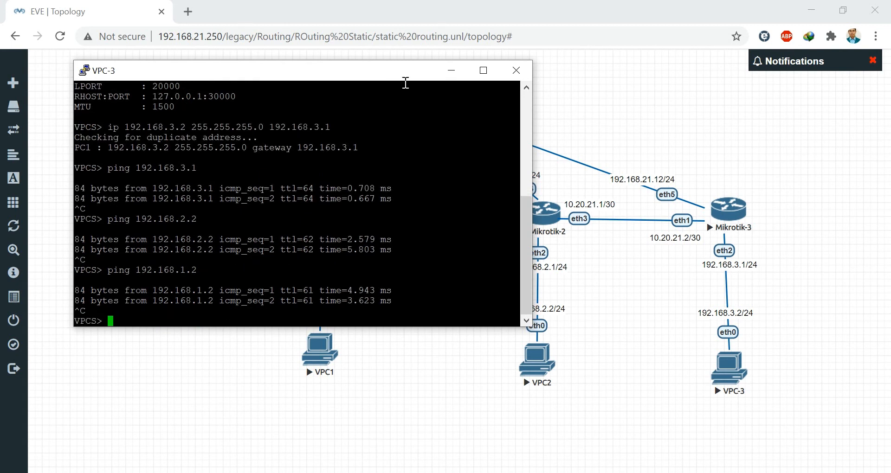
# - Put the VPC-3 console away and bring up the VPC1 console
pyautogui.click(450, 72)
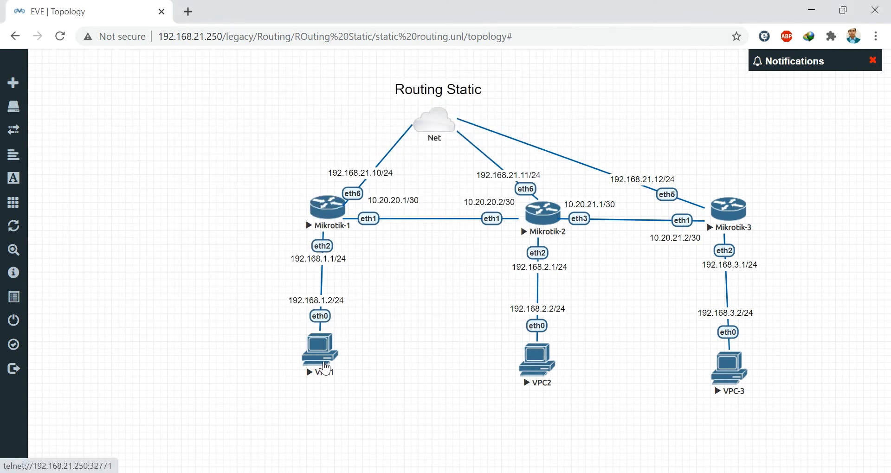
pyautogui.click(514, 472)
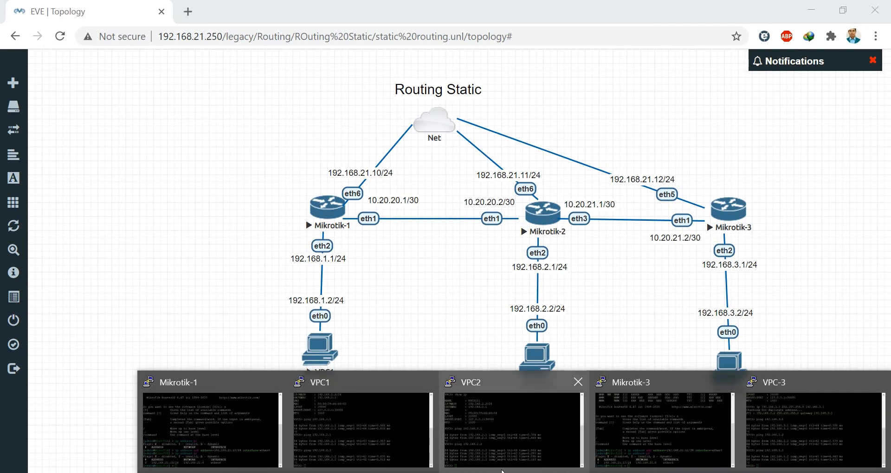
pyautogui.click(361, 438)
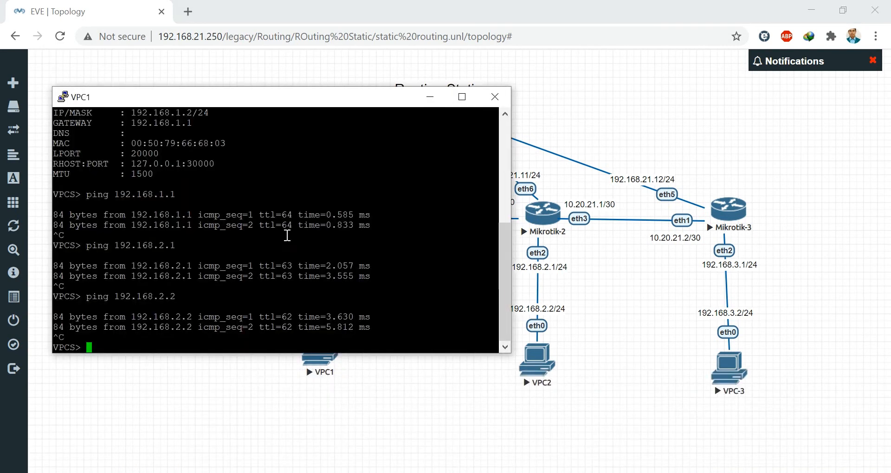
# - From VPC1, ping VPC-3 at 192.168.3.2, stop after the replies, and minimize the console
pyautogui.write('ping 192.')
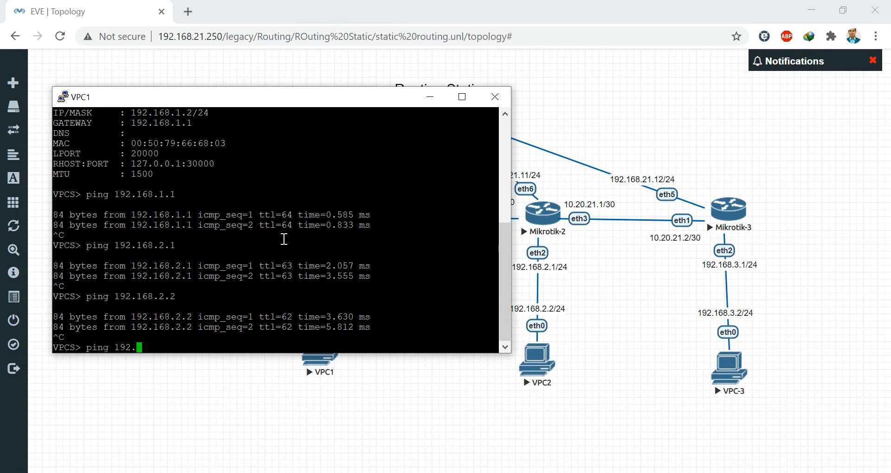
pyautogui.write('168.3.2')
pyautogui.press('Return')
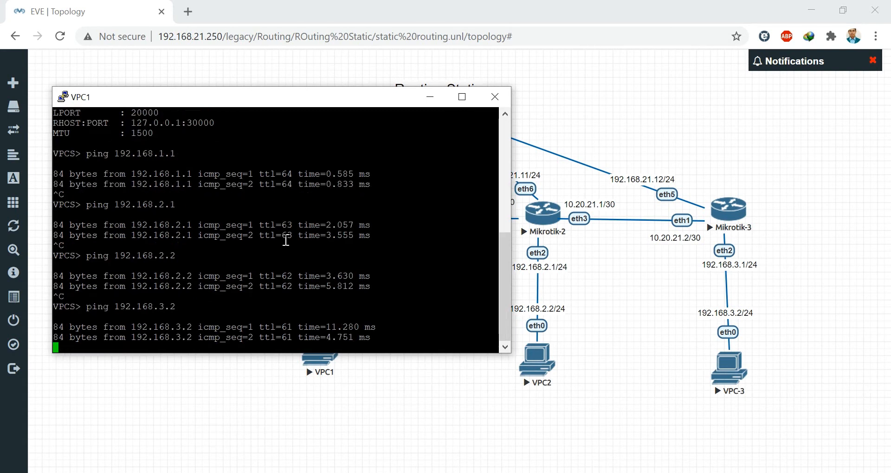
pyautogui.hotkey('ctrl', 'c')
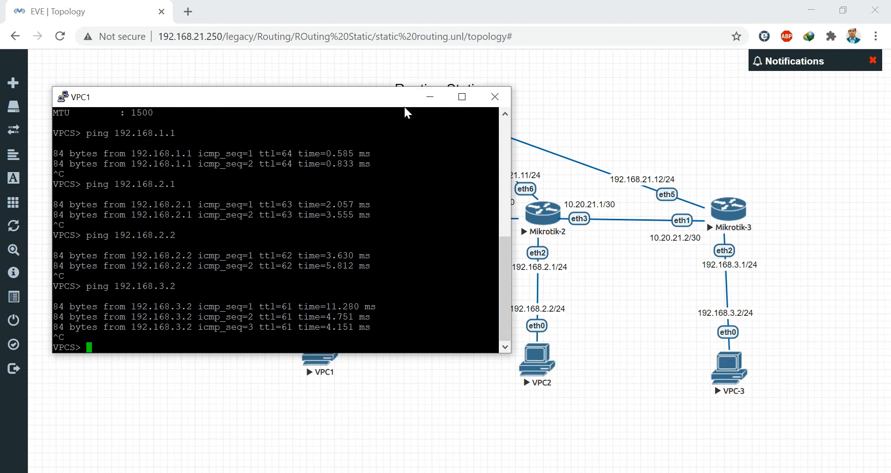
pyautogui.click(431, 97)
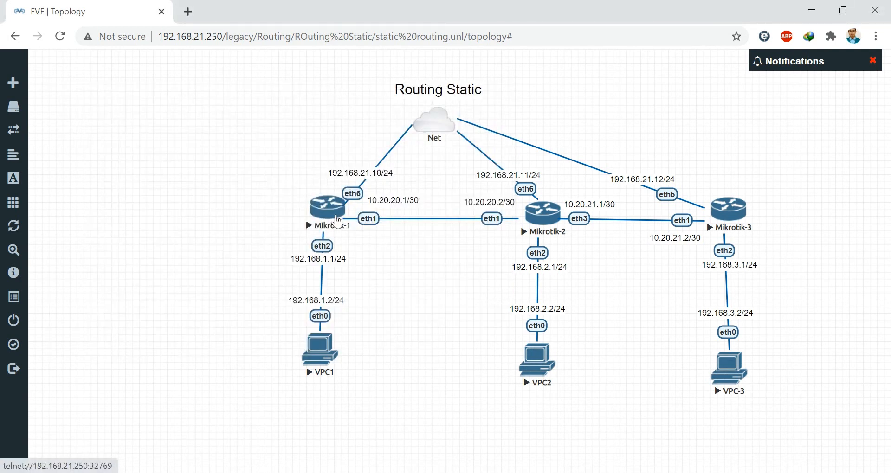